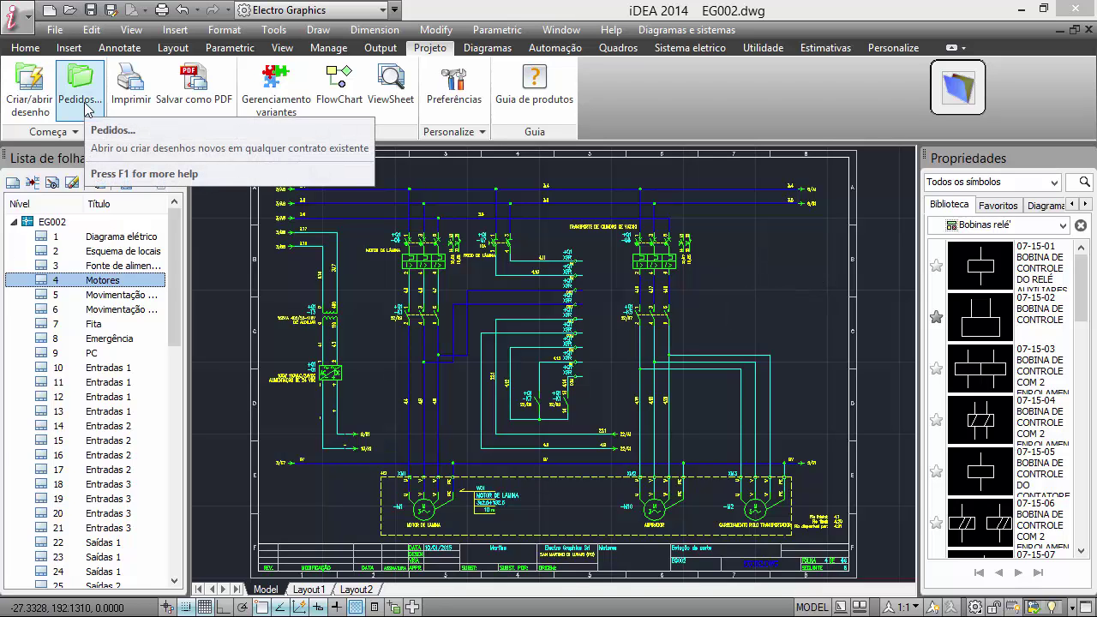
pyautogui.click(487, 48)
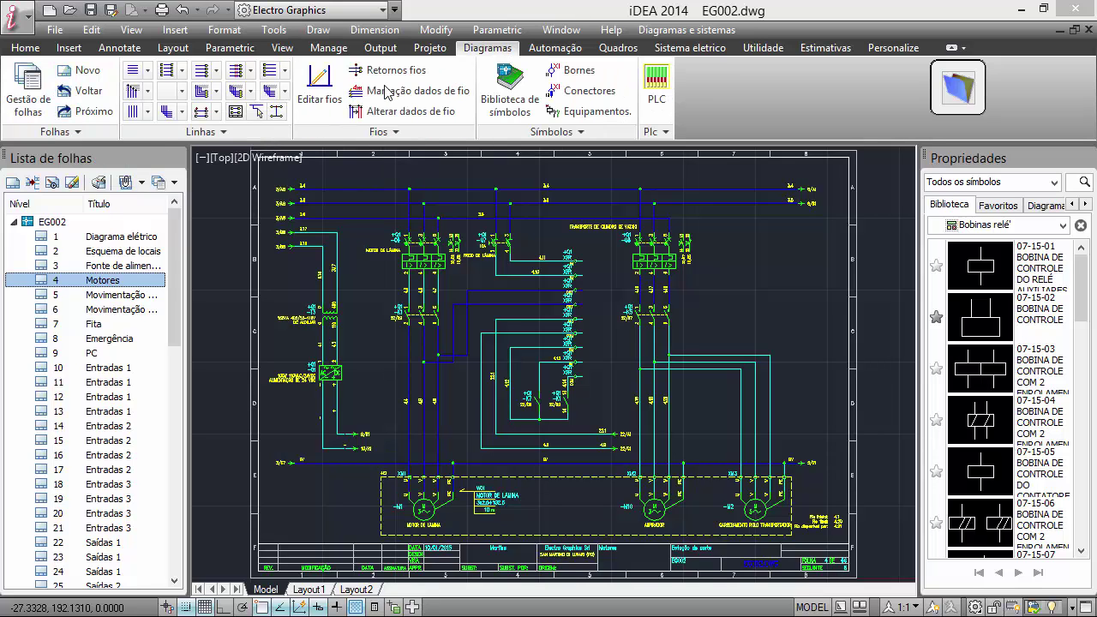
pyautogui.click(579, 51)
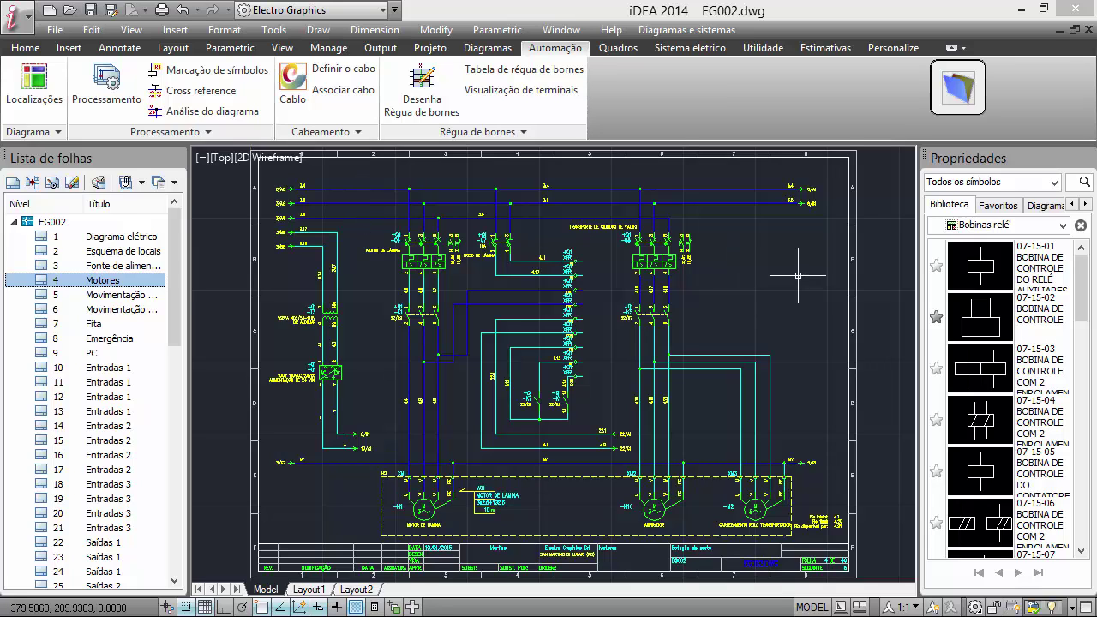
# Step: Browse the project sheets between 2 (Esquema de locais) and 6 (Movimentação), returning to sheet 2
pyautogui.click(120, 251)
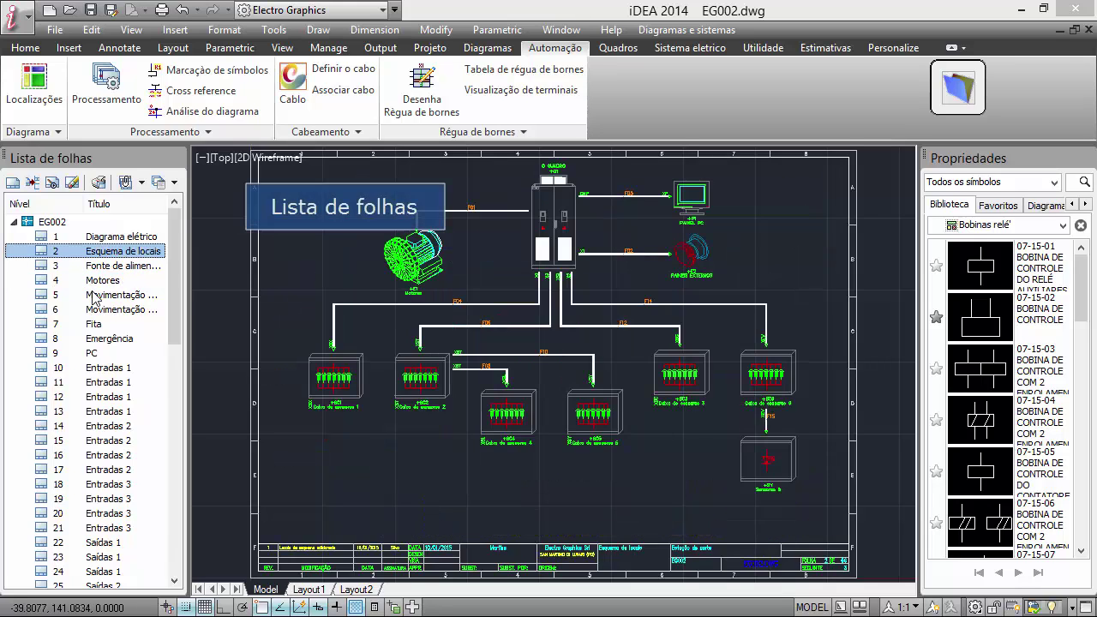
pyautogui.click(101, 277)
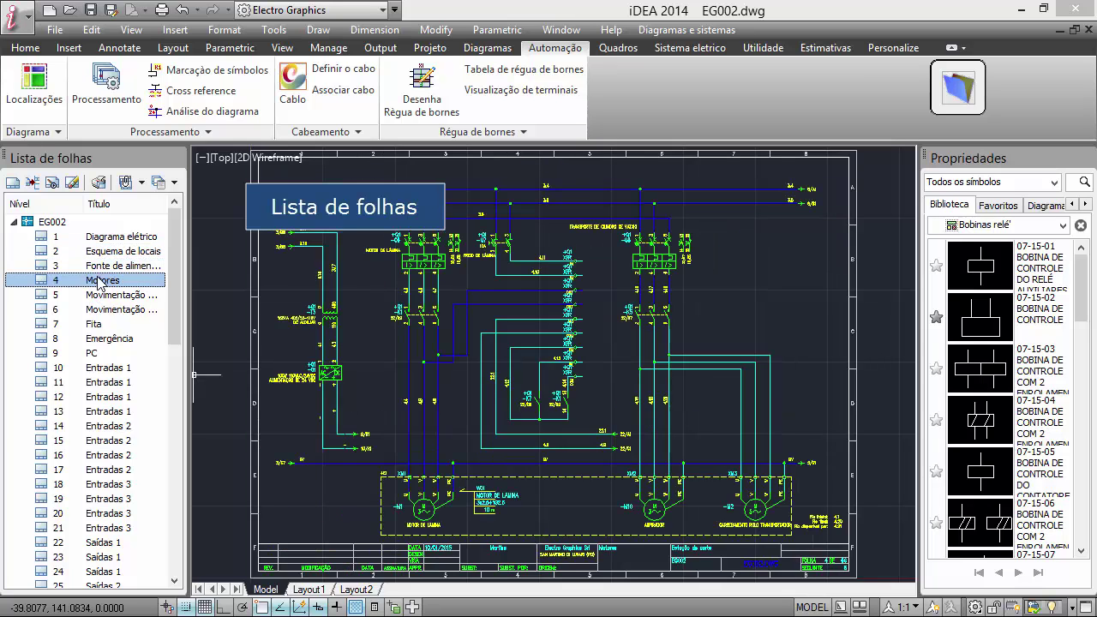
pyautogui.press('Up')
pyautogui.press('Up')
pyautogui.click(102, 283)
pyautogui.click(101, 292)
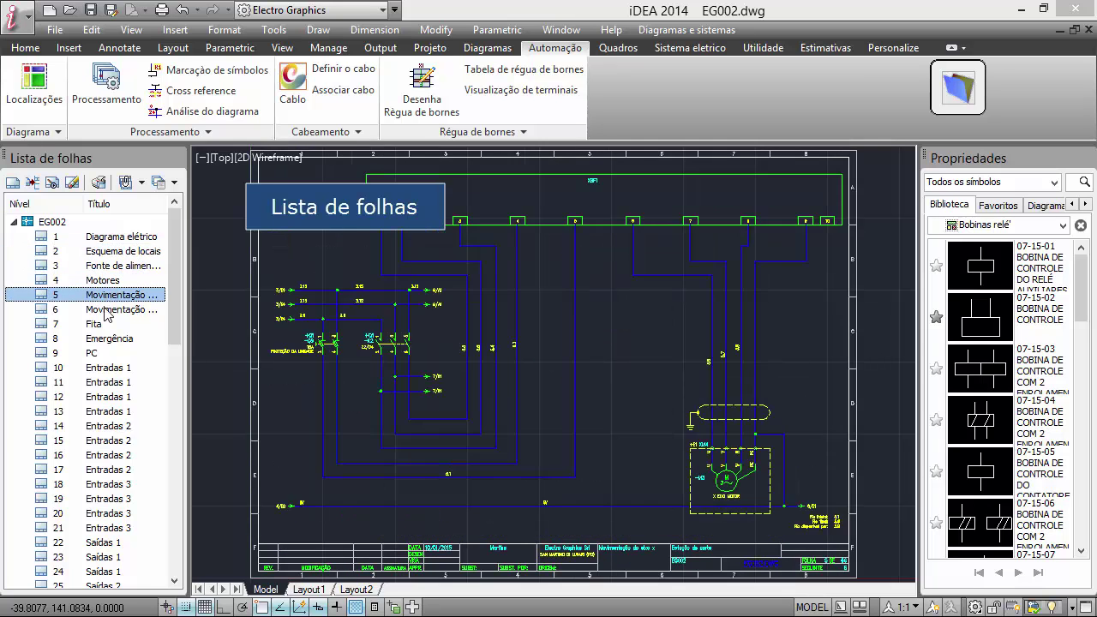
pyautogui.press('Down')
pyautogui.press('Up')
pyautogui.click(111, 263)
pyautogui.click(113, 254)
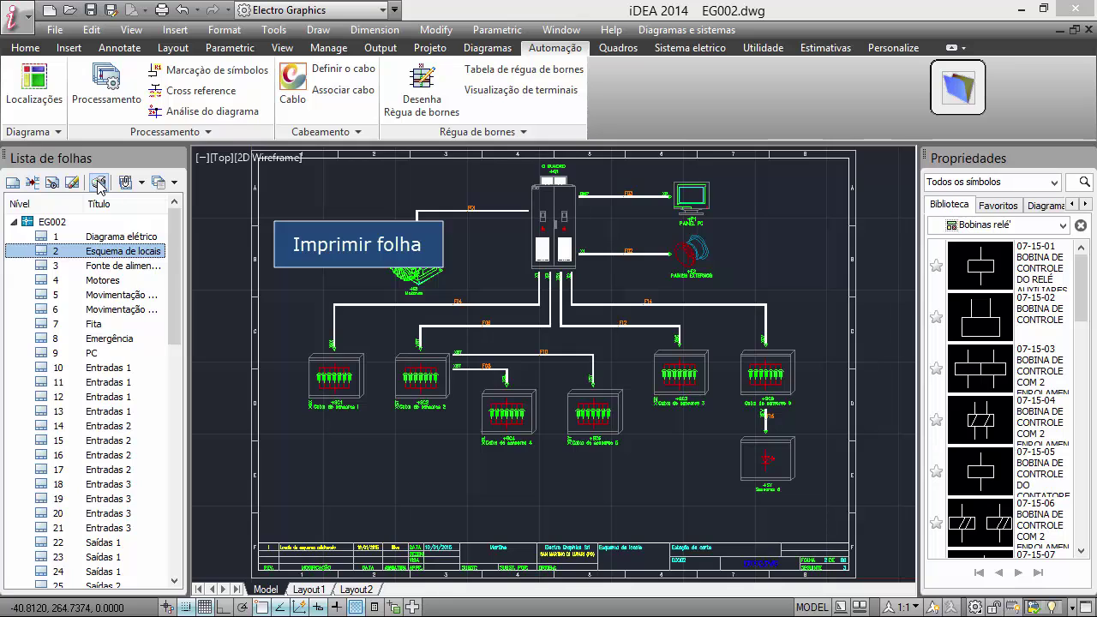
# Step: Select sheets 10 to 17 and view the options for saving the group to the sheet library, finishing on sheet 18
pyautogui.keyDown('shift'); pyautogui.click(107, 359); pyautogui.keyUp('shift')
pyautogui.rightClick(112, 364)
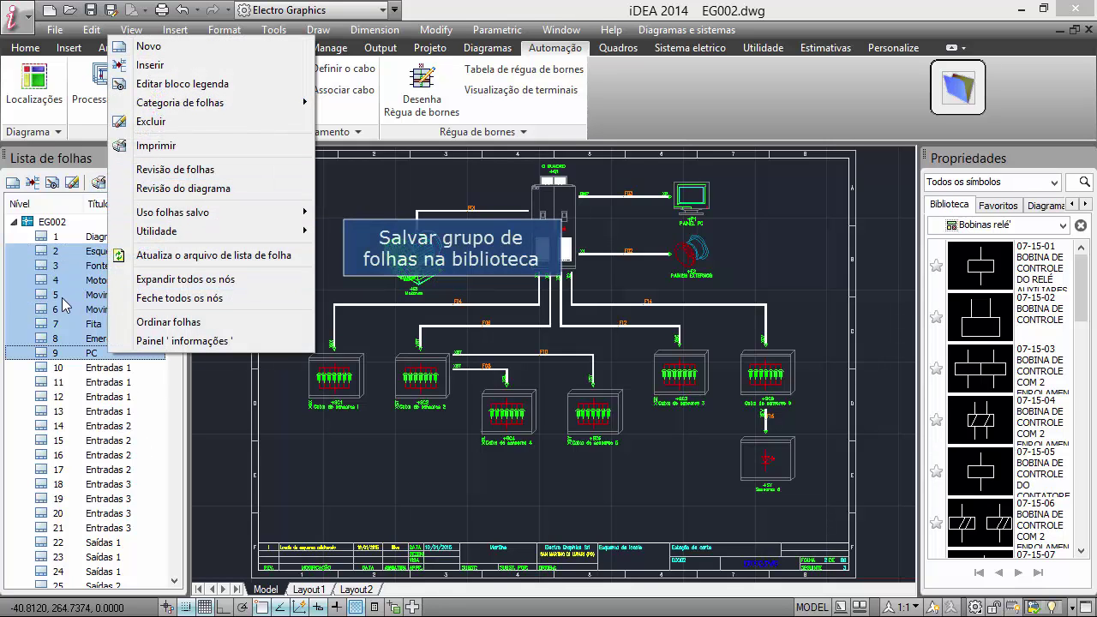
pyautogui.click(56, 367)
pyautogui.keyDown('shift'); pyautogui.click(62, 473); pyautogui.keyUp('shift')
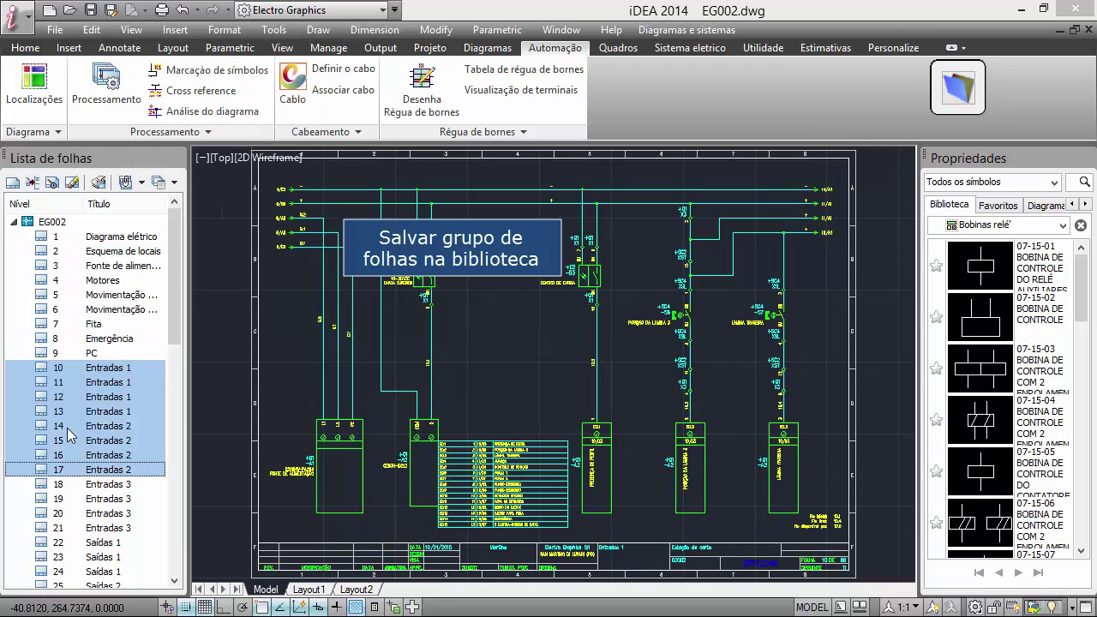
pyautogui.rightClick(68, 428)
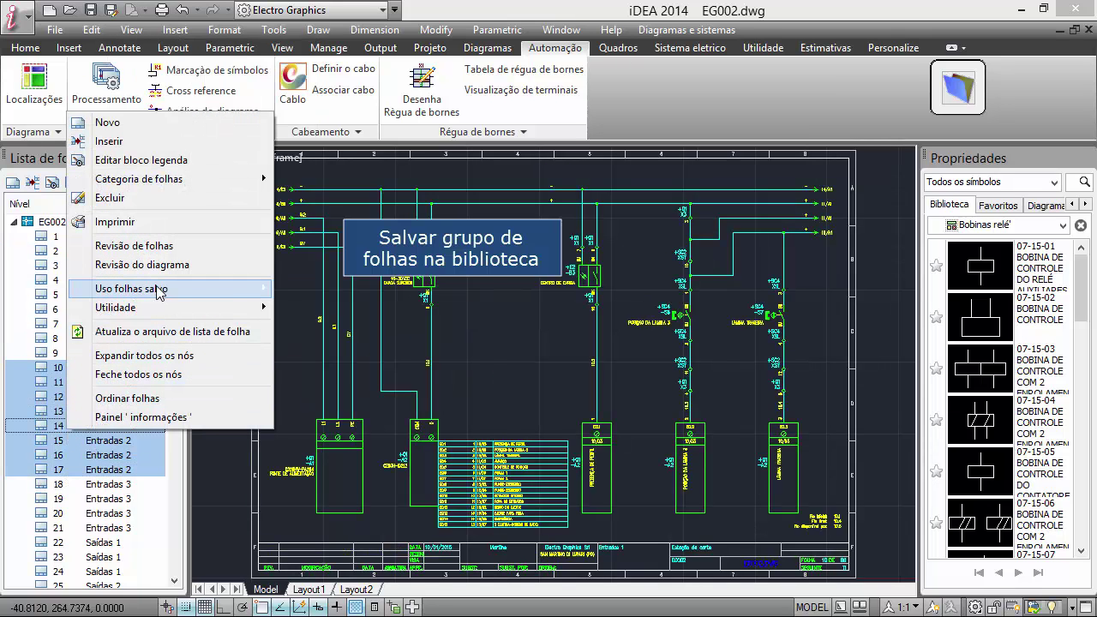
pyautogui.moveTo(157, 293)
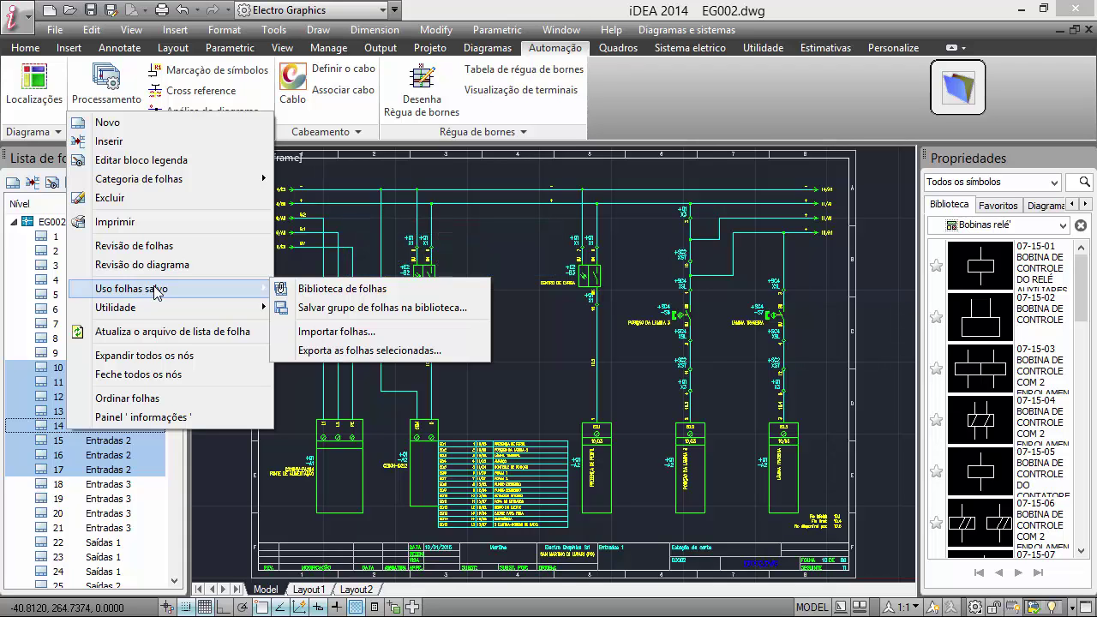
pyautogui.doubleClick(76, 487)
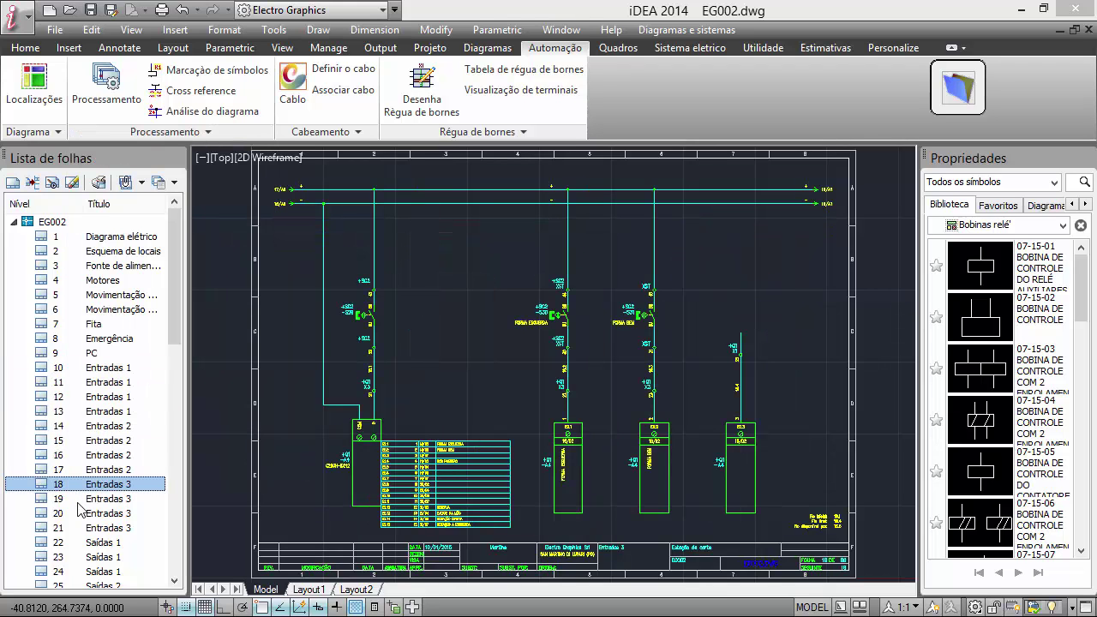
# Step: Open sheet 3, the power supply diagram, and show the Botões symbol category in the library
pyautogui.doubleClick(120, 266)
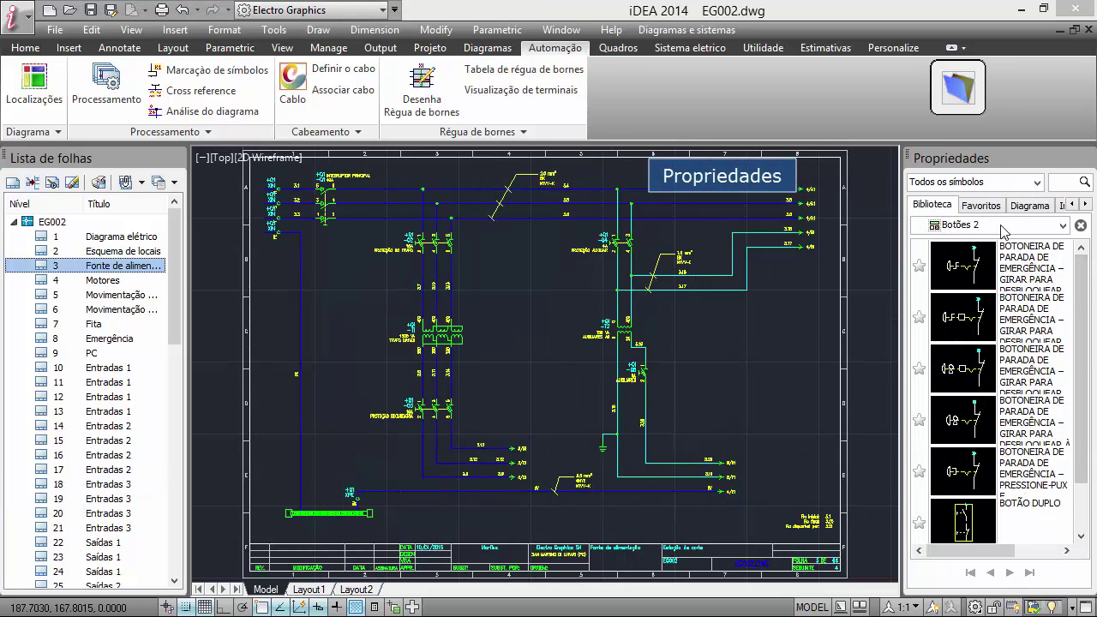
pyautogui.click(1062, 225)
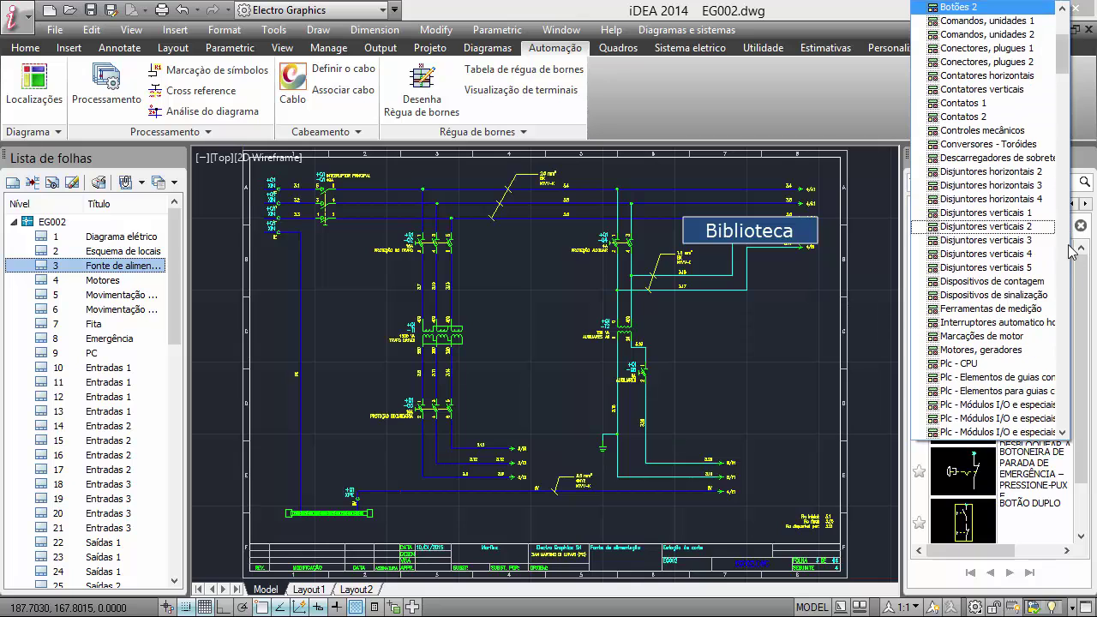
pyautogui.scroll(5, 1071, 50)
pyautogui.click(955, 199)
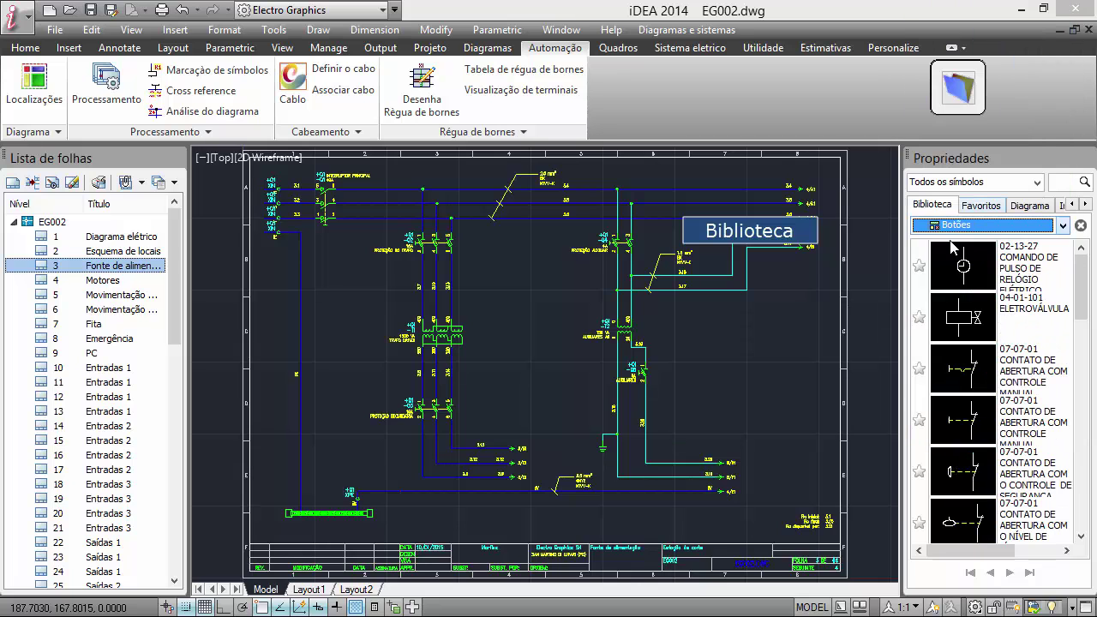
# Step: Mark the first three Botões symbols, down to the manually controlled opening contact, as favorites and show the favorite symbols
pyautogui.click(920, 318)
pyautogui.click(920, 369)
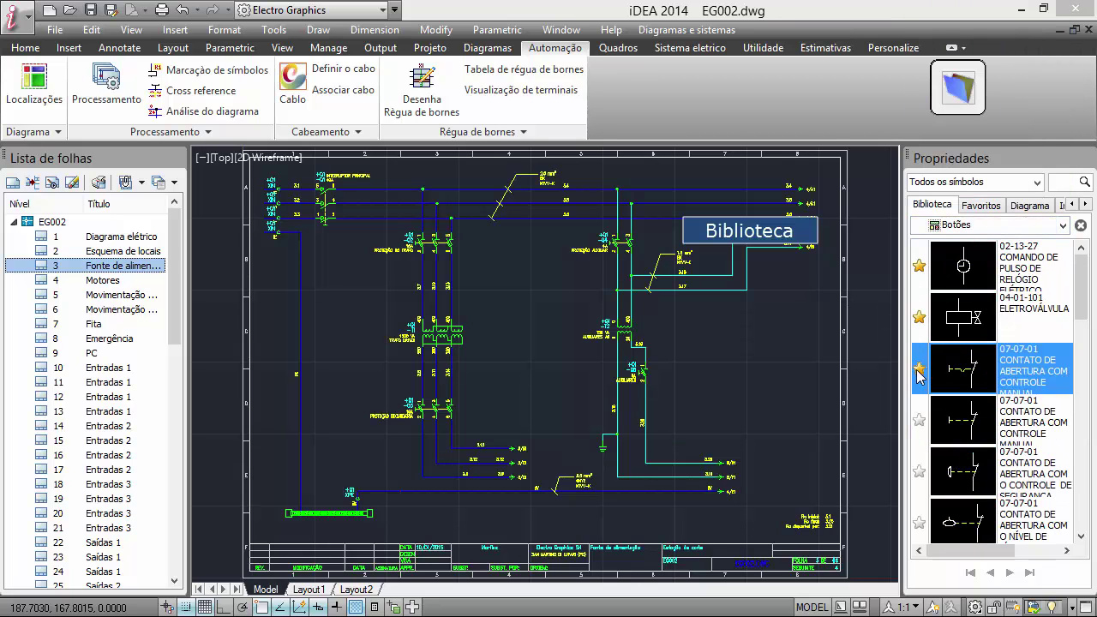
pyautogui.click(977, 205)
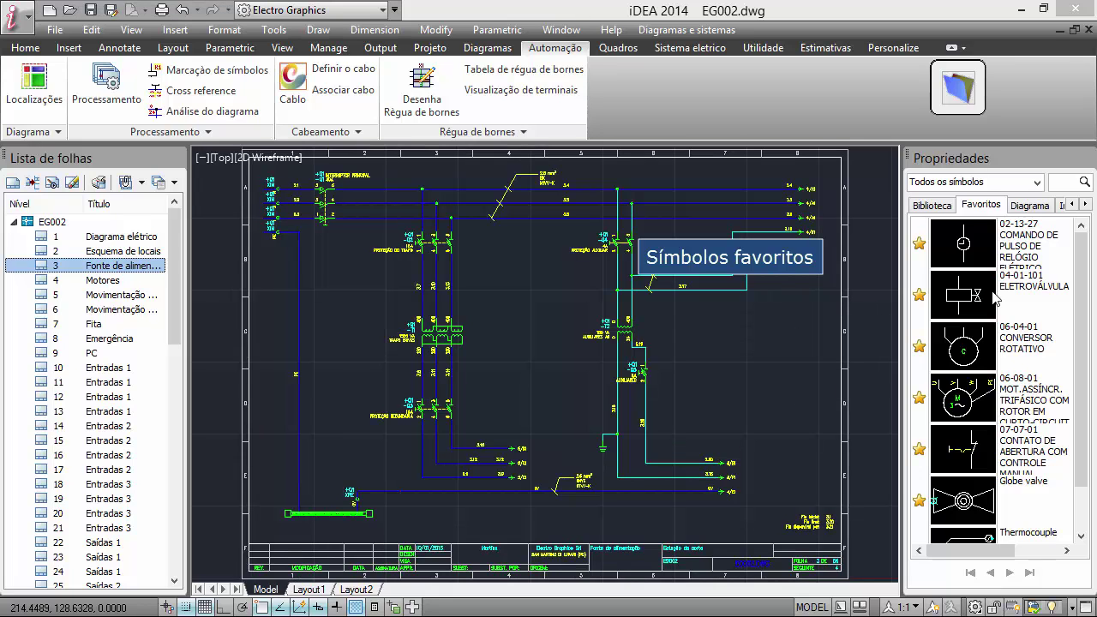
# Step: Insert the three-phase asynchronous motor symbol 06-08-01 from the diagram symbols on sheet 4, Motores, at 340, 60
pyautogui.click(1031, 210)
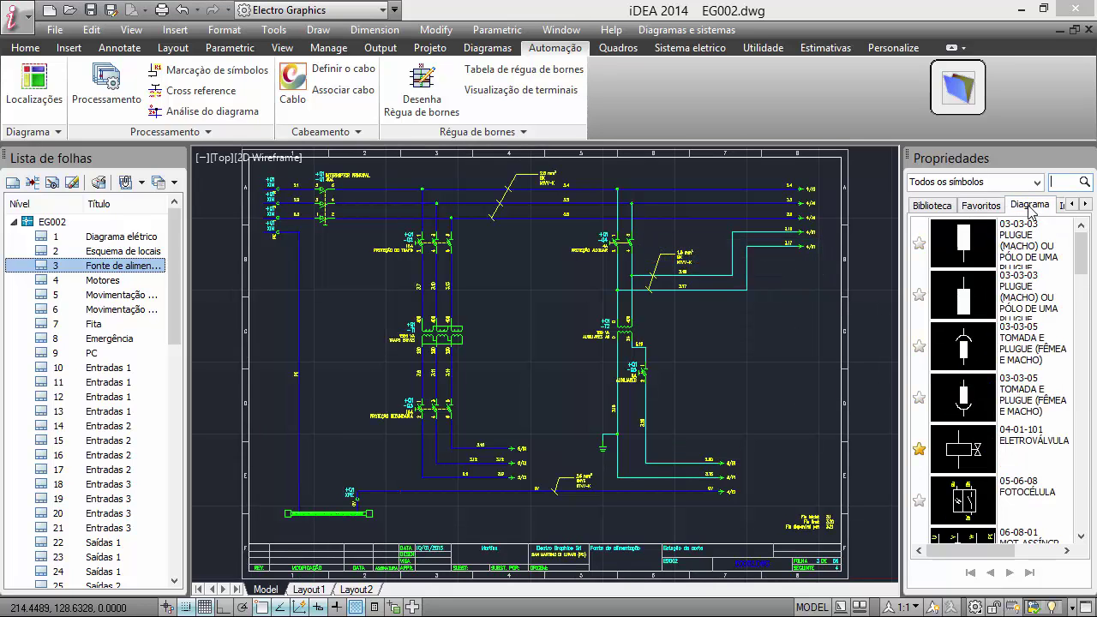
pyautogui.moveTo(1080, 262); pyautogui.dragTo(1081, 291)
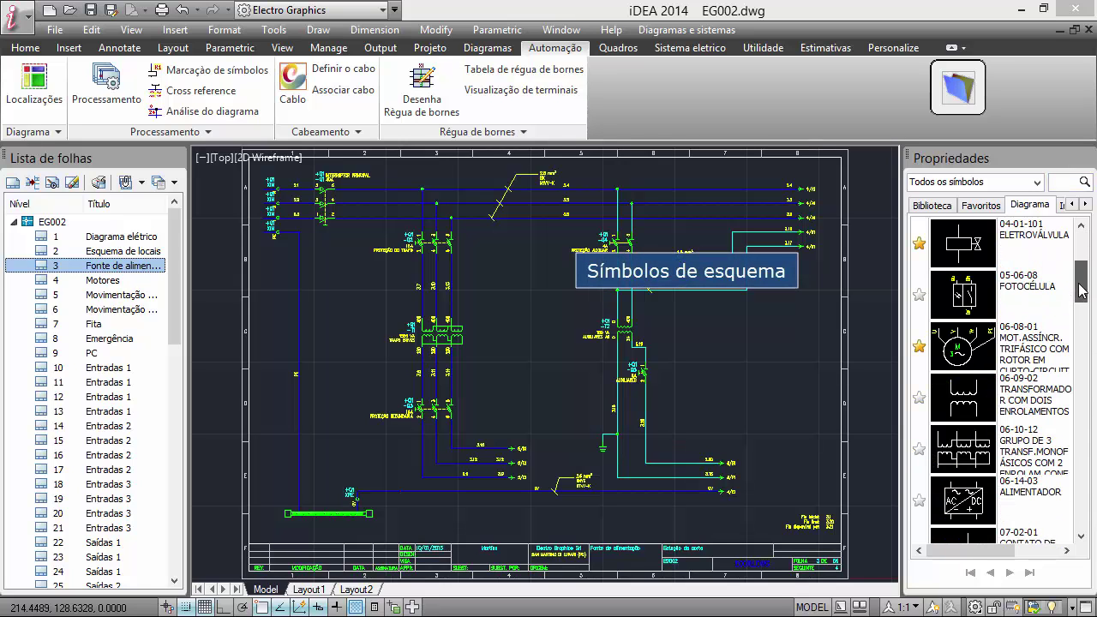
pyautogui.doubleClick(112, 280)
pyautogui.click(968, 341)
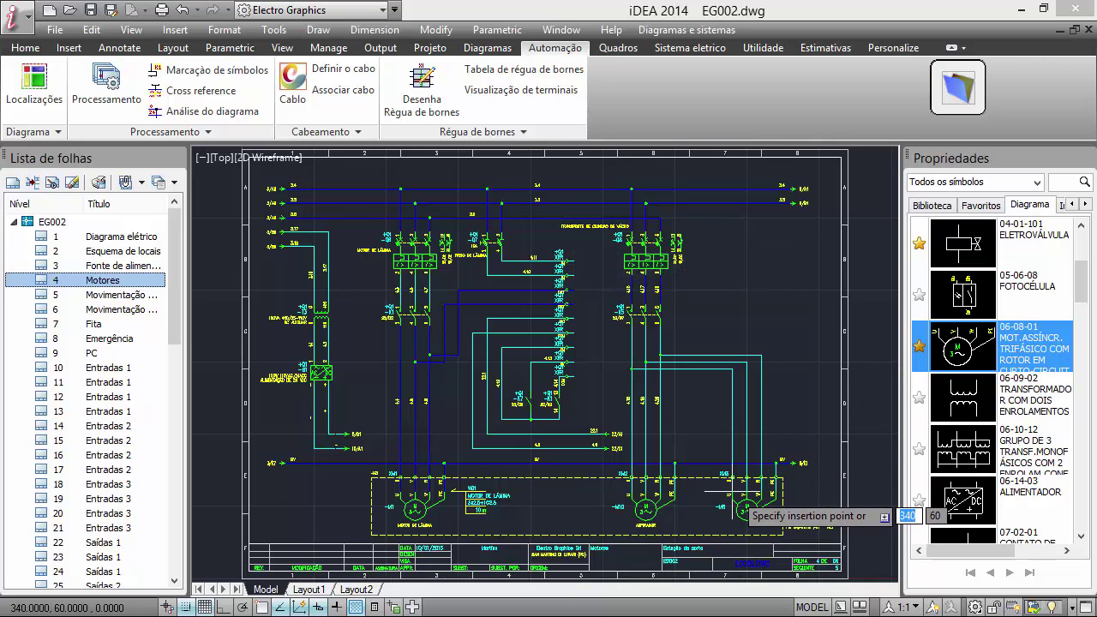
pyautogui.click(745, 510)
# Step: Show the project's components in the Inspector and locate the terminal [+SC5-XSY] in the drawing
pyautogui.scroll(3, 994, 378)
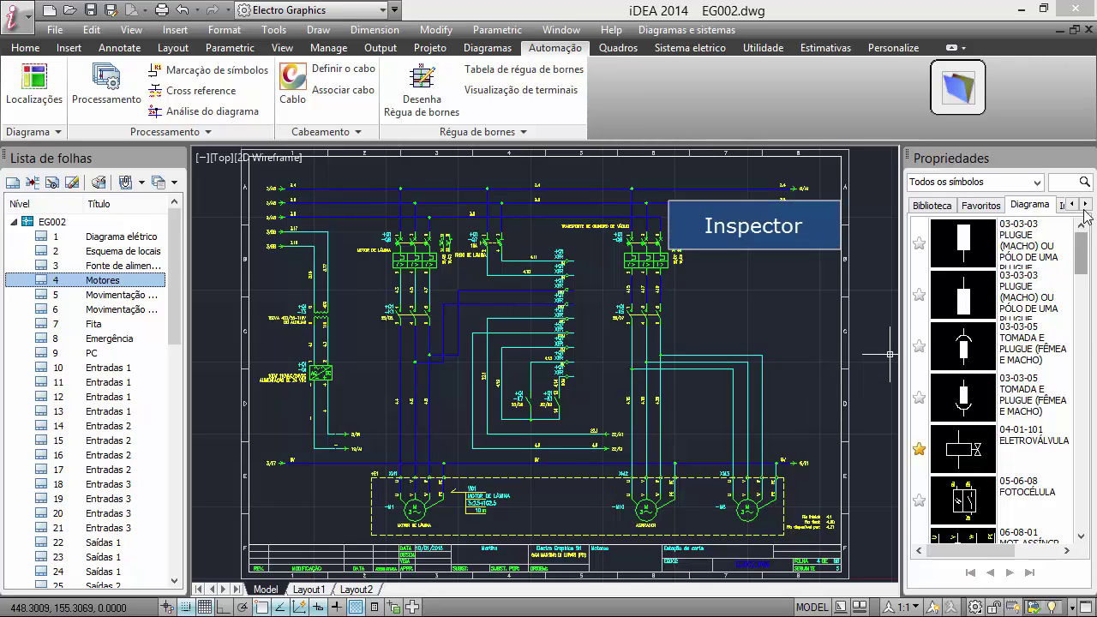
pyautogui.click(1086, 205)
pyautogui.click(1032, 206)
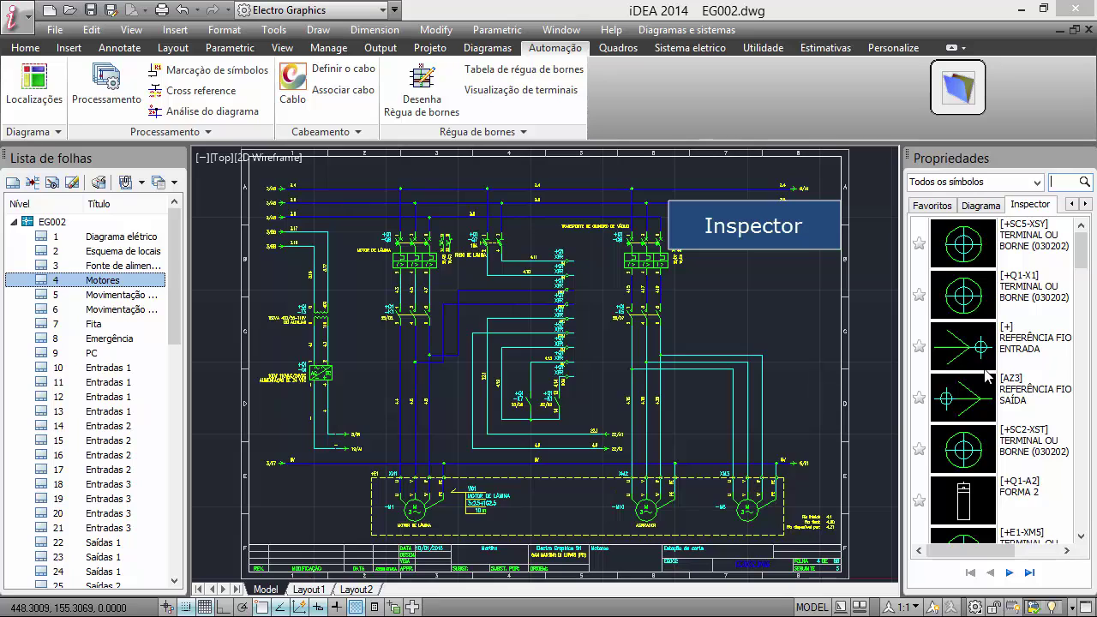
pyautogui.doubleClick(970, 259)
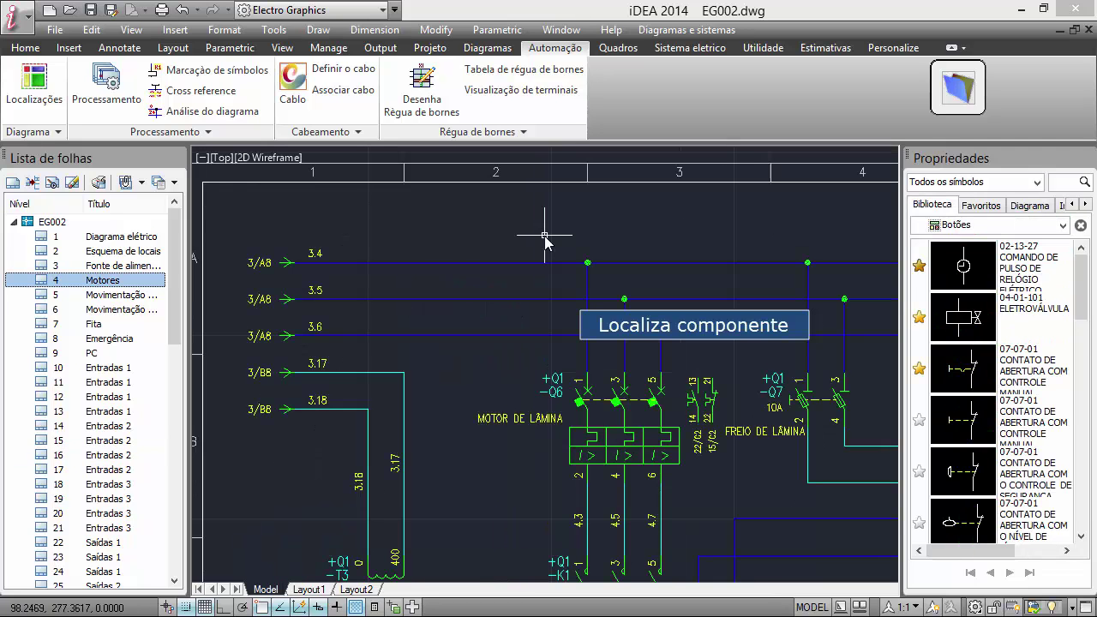
# Step: Set the section of wires 3.4, 3.5 and 3.6 on sheet 4 to 4 mm²
pyautogui.click(549, 233)
pyautogui.click(476, 368)
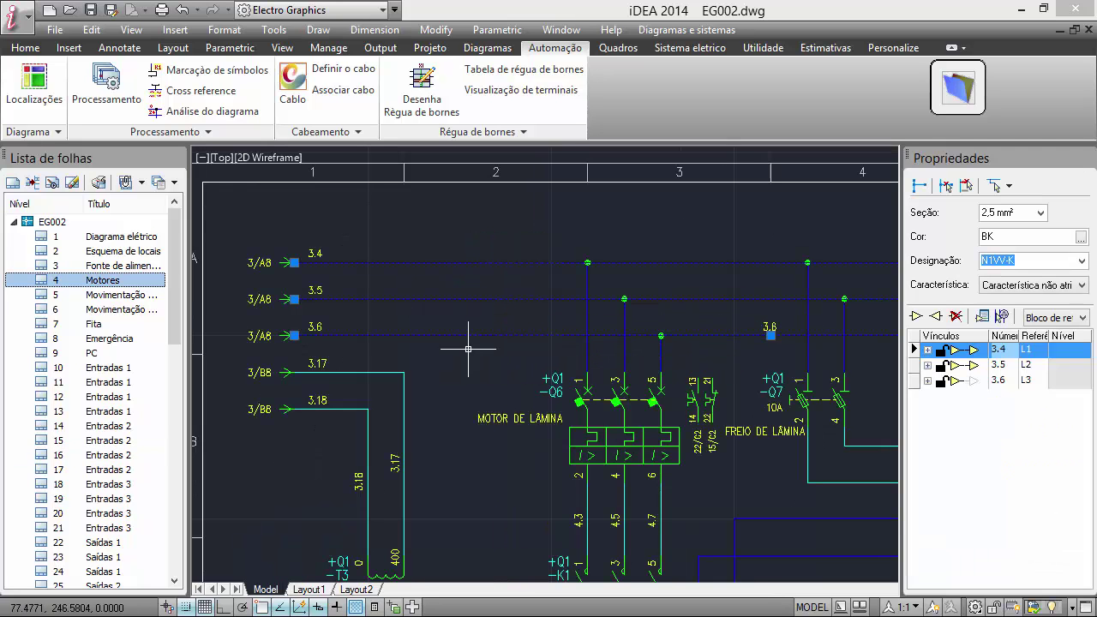
pyautogui.click(1042, 214)
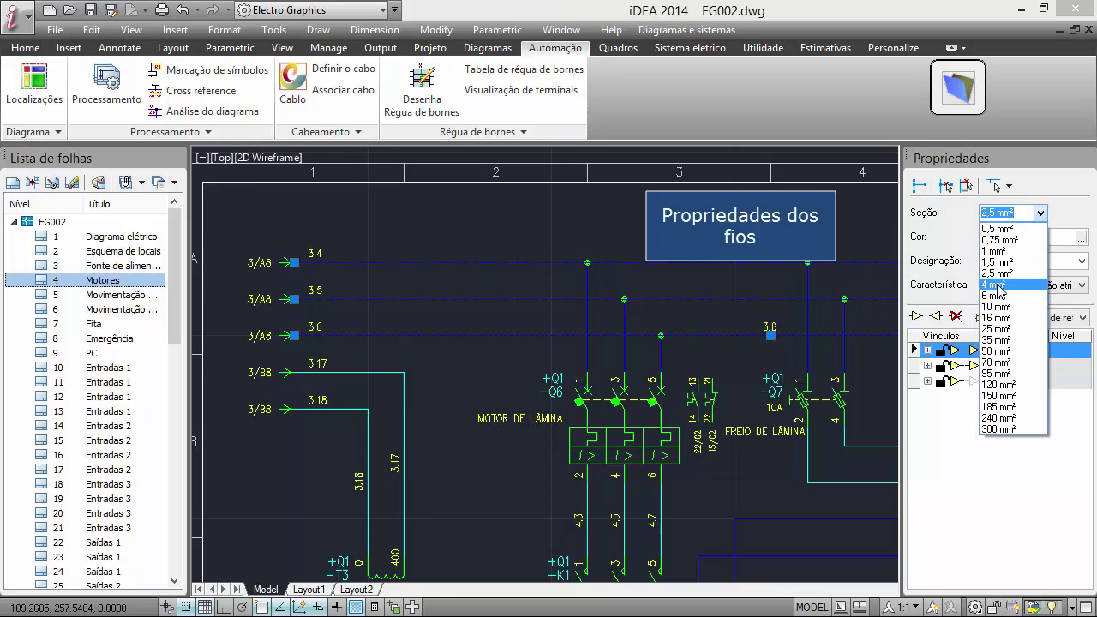
pyautogui.click(1004, 283)
# Step: View the color choices for the selected wires without changing them, and select the entry for wire 3.6
pyautogui.click(1082, 237)
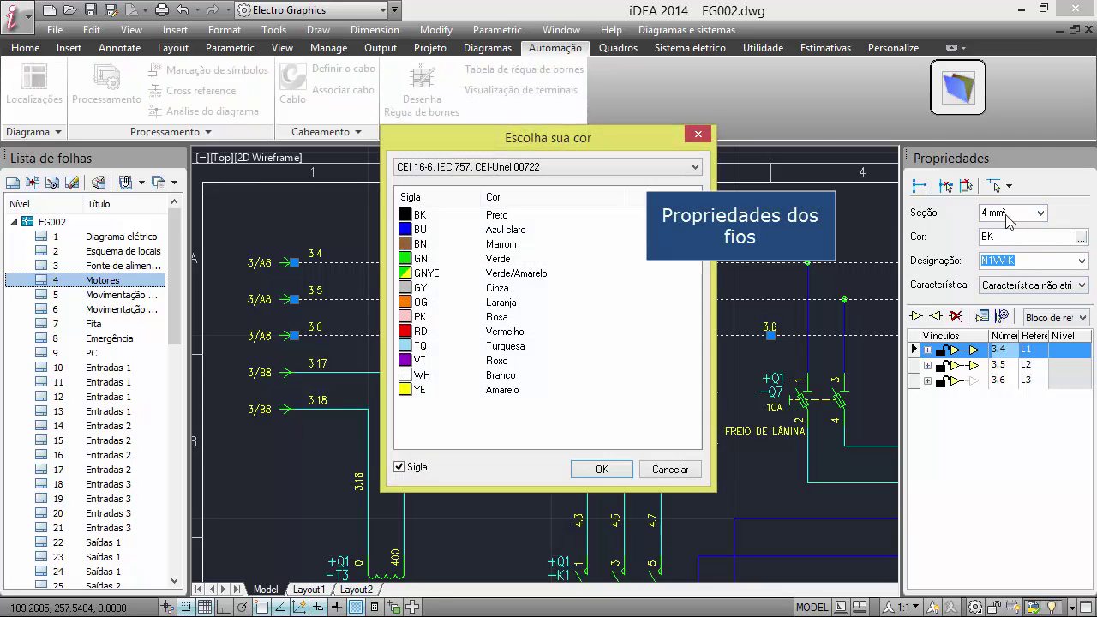
pyautogui.click(699, 134)
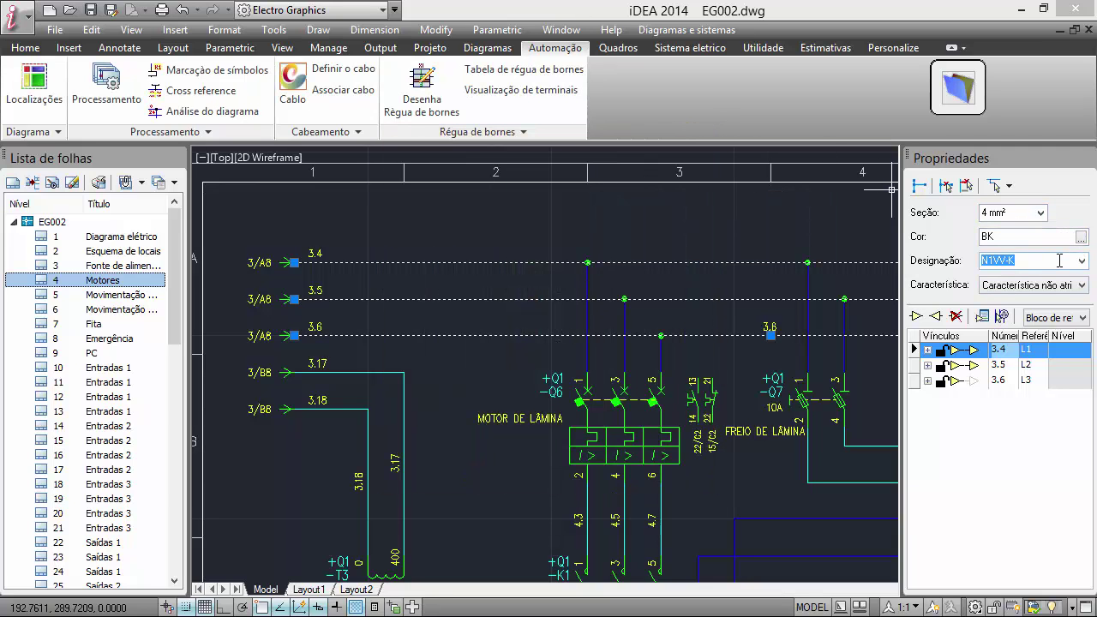
pyautogui.click(1011, 381)
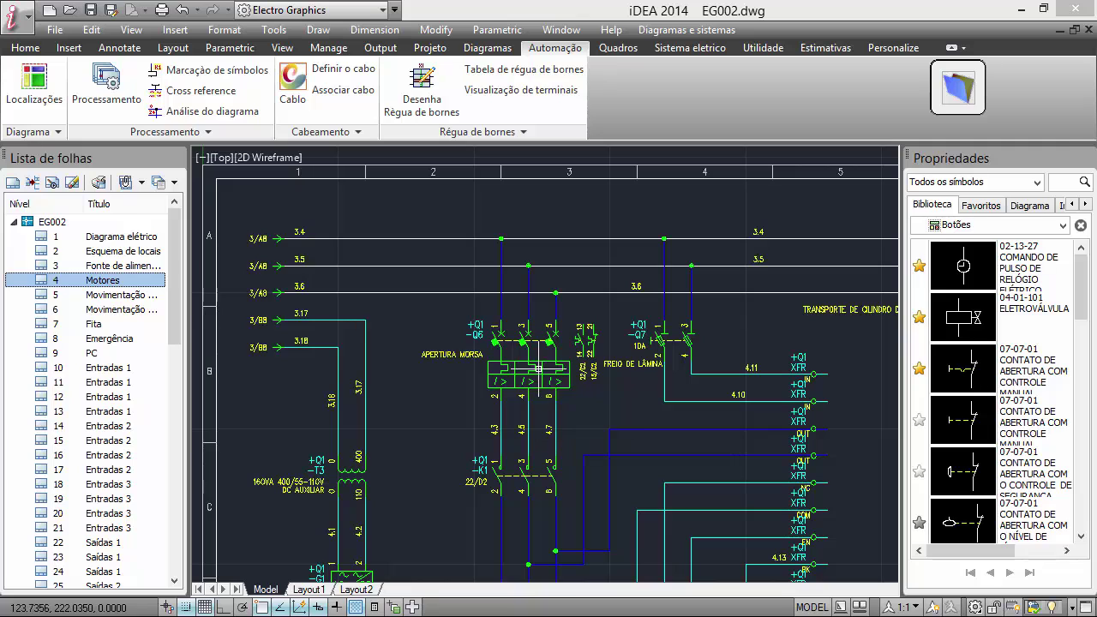
# Step: Set the description of the motor circuit breaker -Q6 to AZIONAMENTO X from the dictionary
pyautogui.click(535, 365)
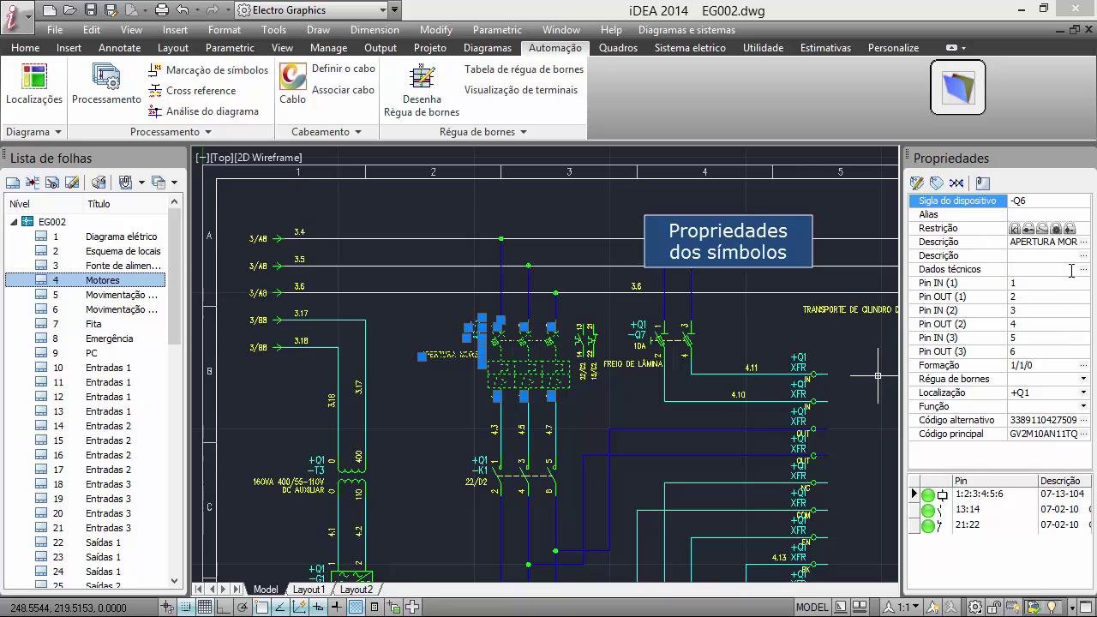
pyautogui.click(1084, 242)
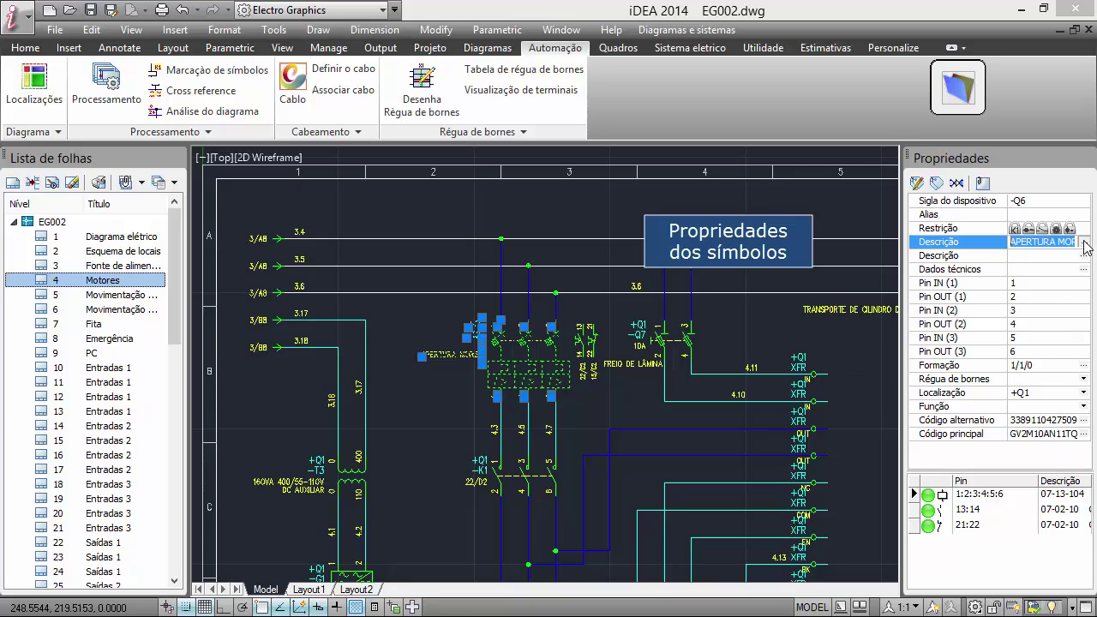
pyautogui.click(1085, 243)
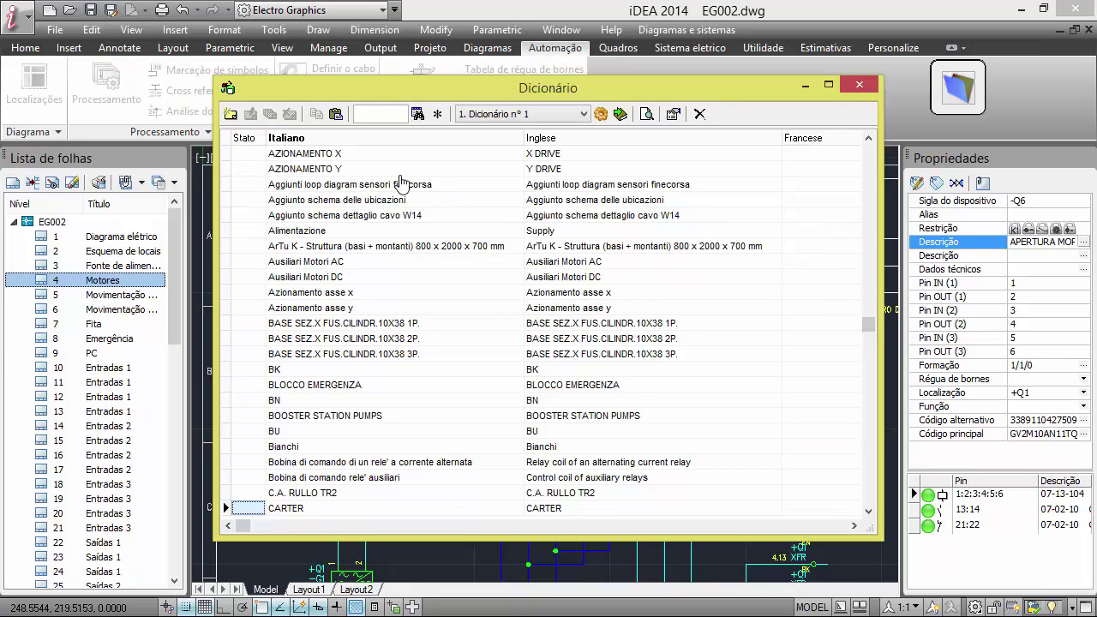
pyautogui.doubleClick(387, 154)
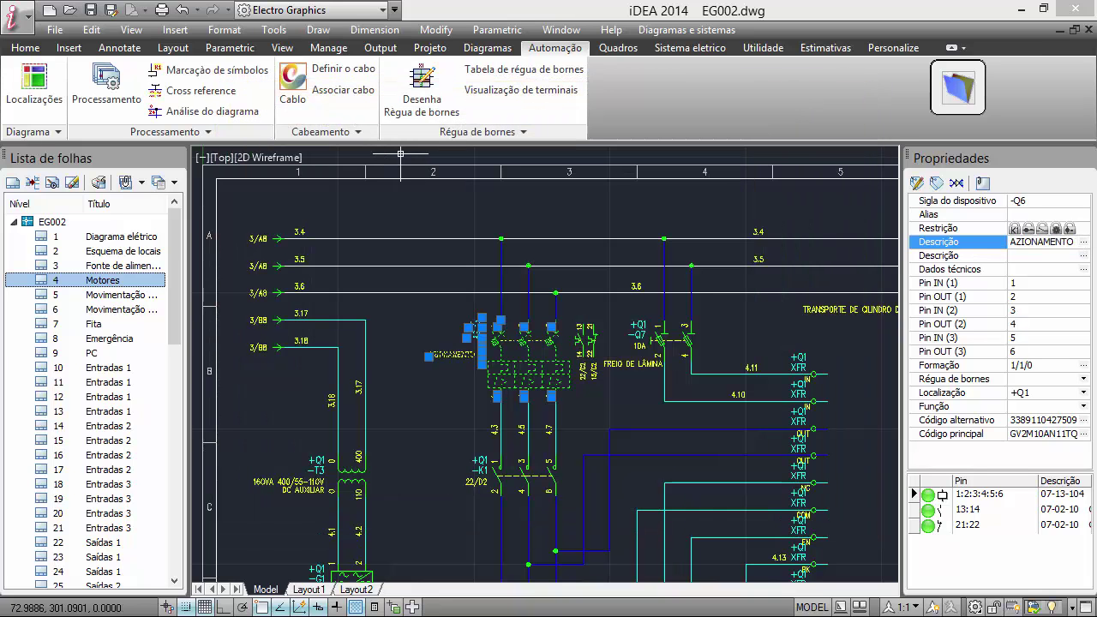
# Step: Open the Materials archive for -Q6, review the properties of its assigned article GV2M10AN11TQ, and keep that code
pyautogui.click(1085, 434)
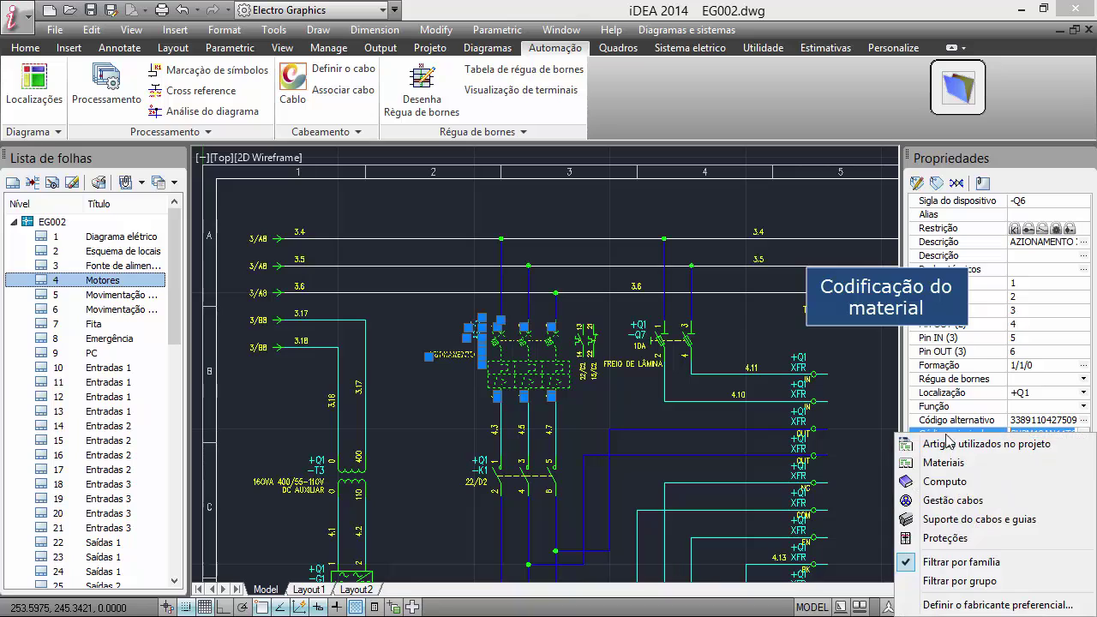
pyautogui.click(944, 463)
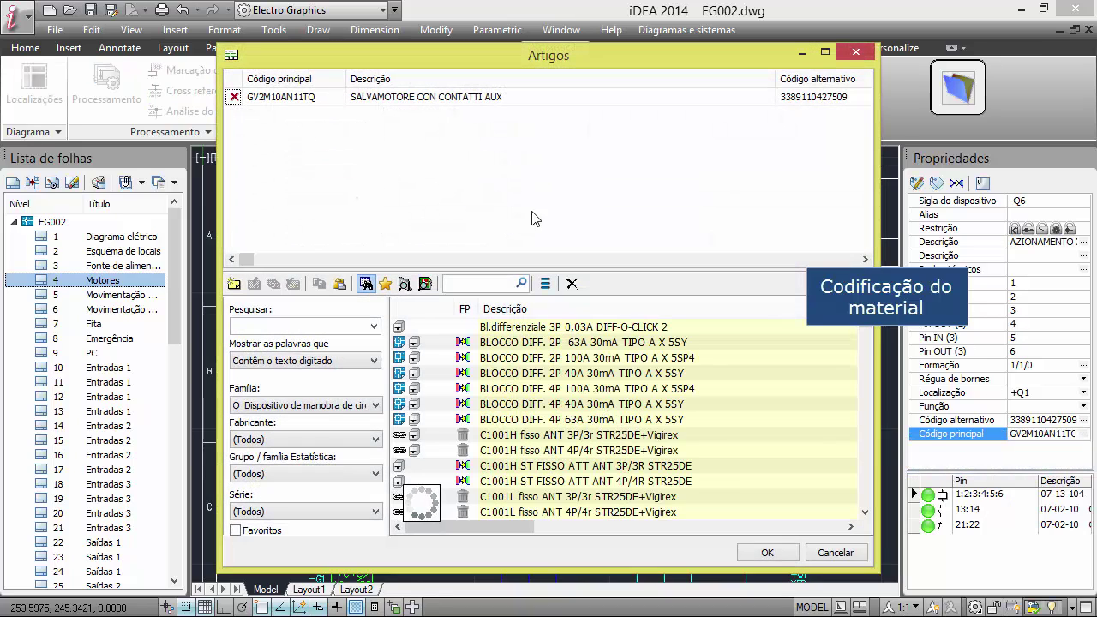
pyautogui.doubleClick(490, 97)
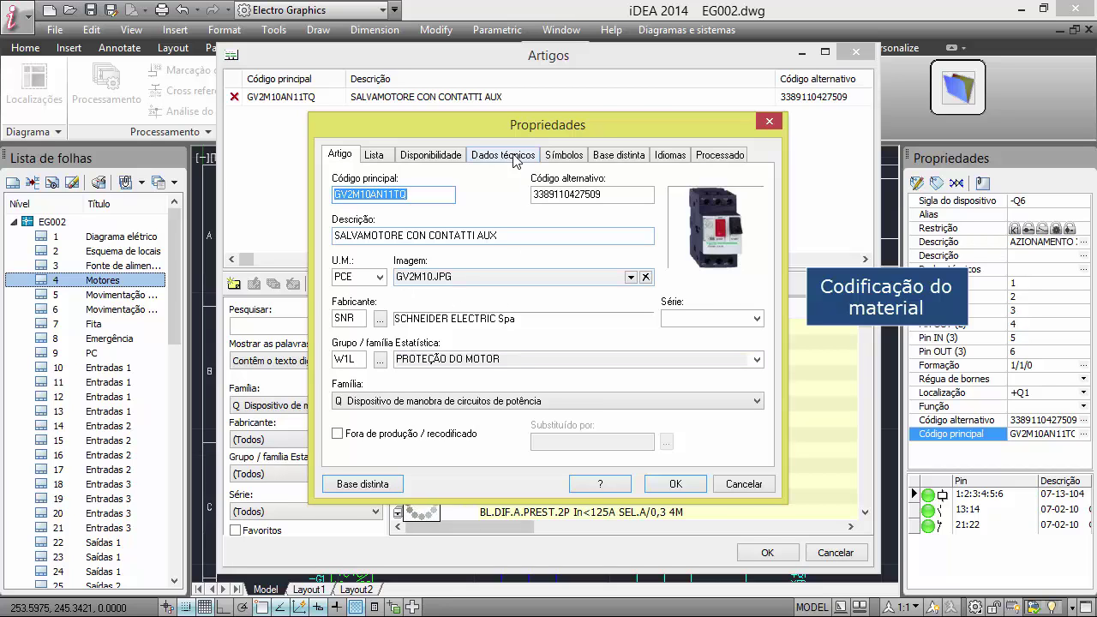
pyautogui.click(676, 484)
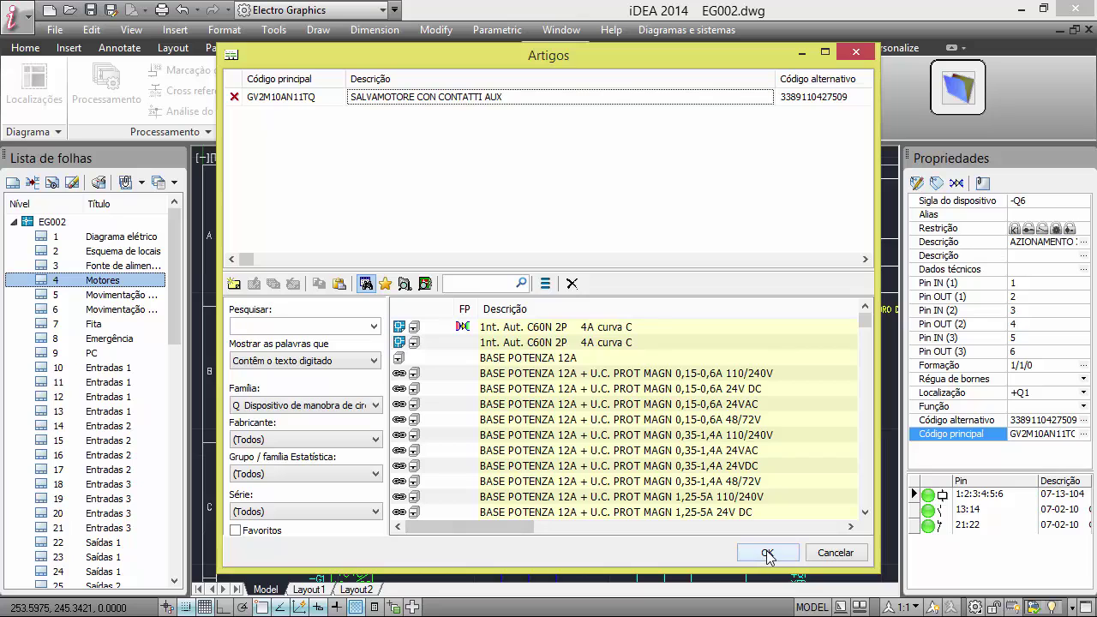
pyautogui.click(767, 554)
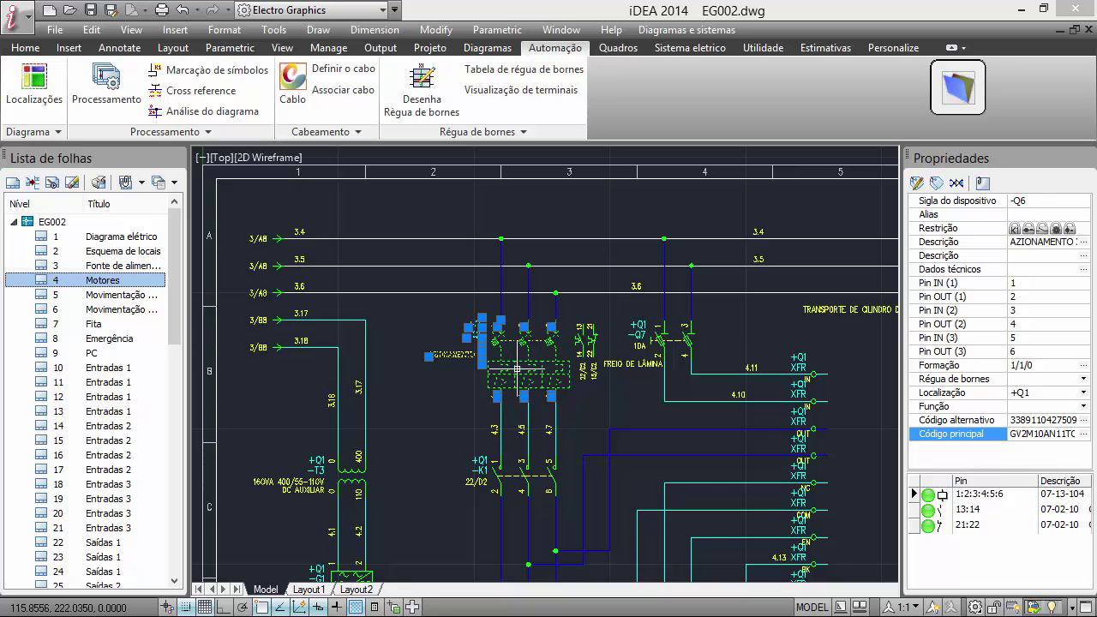
# Step: Go to the 13:14 contact of -Q6 on sheet 22, select PLC output A3.1 of -A5, and inspect the card's units
pyautogui.click(928, 511)
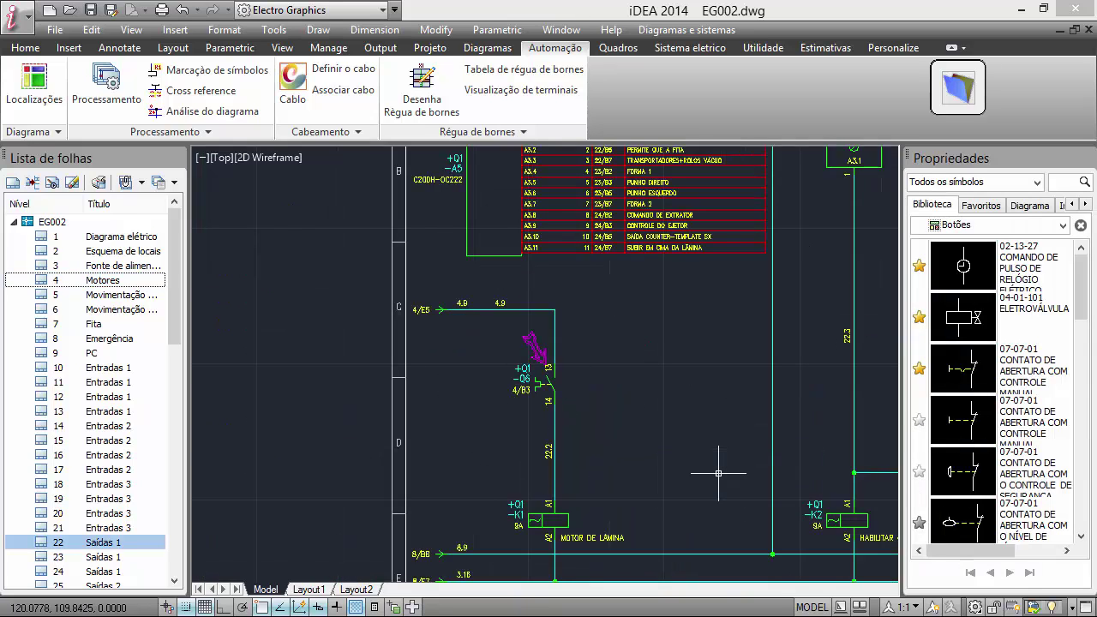
pyautogui.moveTo(694, 379)
pyautogui.mouseDown(button='middle')
pyautogui.moveTo(547, 478)
pyautogui.moveTo(475, 557)
pyautogui.mouseUp(button='middle')
pyautogui.click(655, 298)
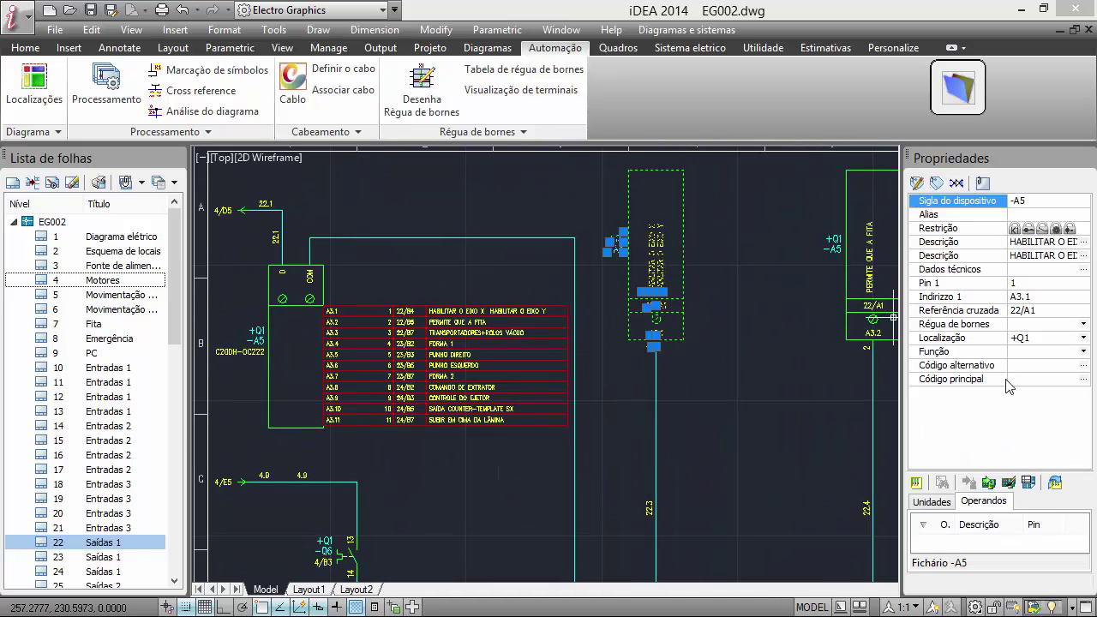
pyautogui.moveTo(1027, 473); pyautogui.dragTo(1020, 412)
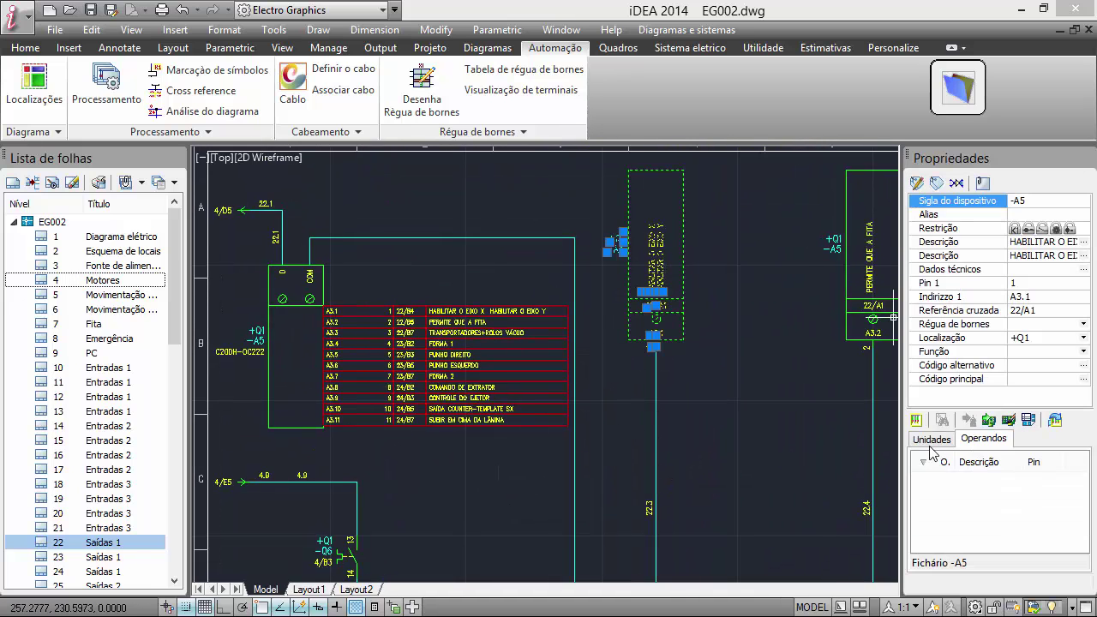
pyautogui.click(931, 441)
pyautogui.click(1005, 471)
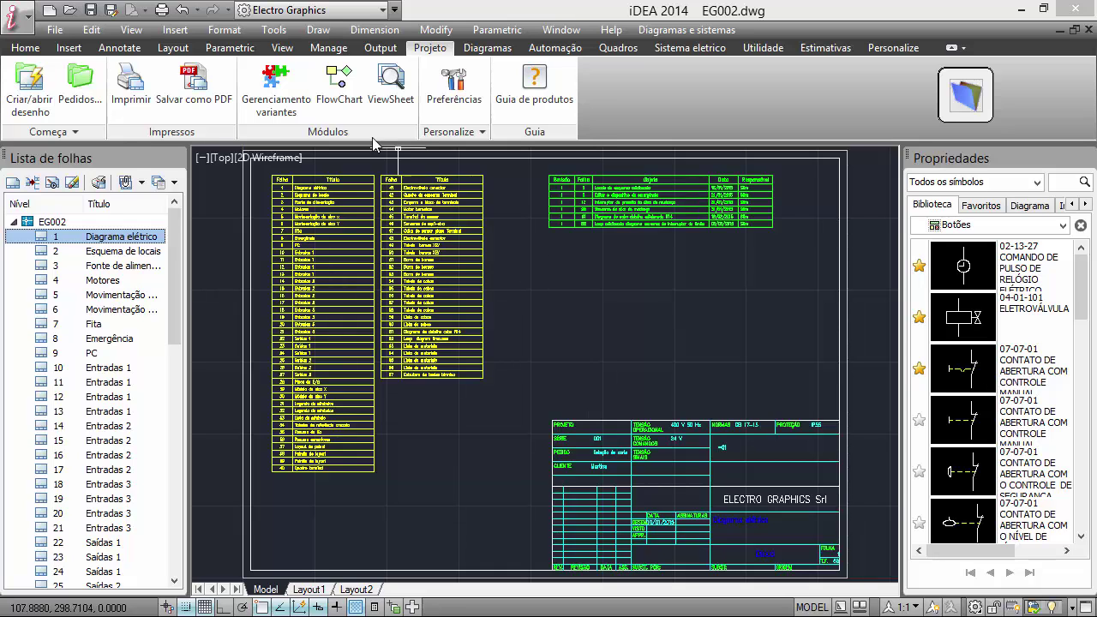
# Step: Start Auto Sheet Generation from project EG002
pyautogui.click(488, 48)
pyautogui.click(96, 133)
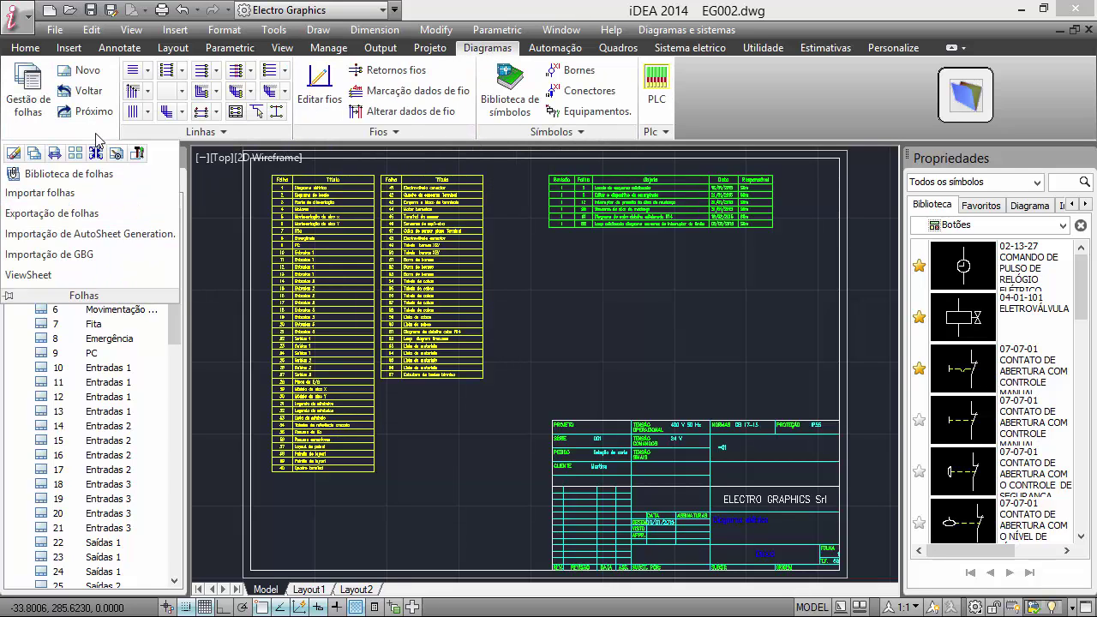
pyautogui.click(66, 234)
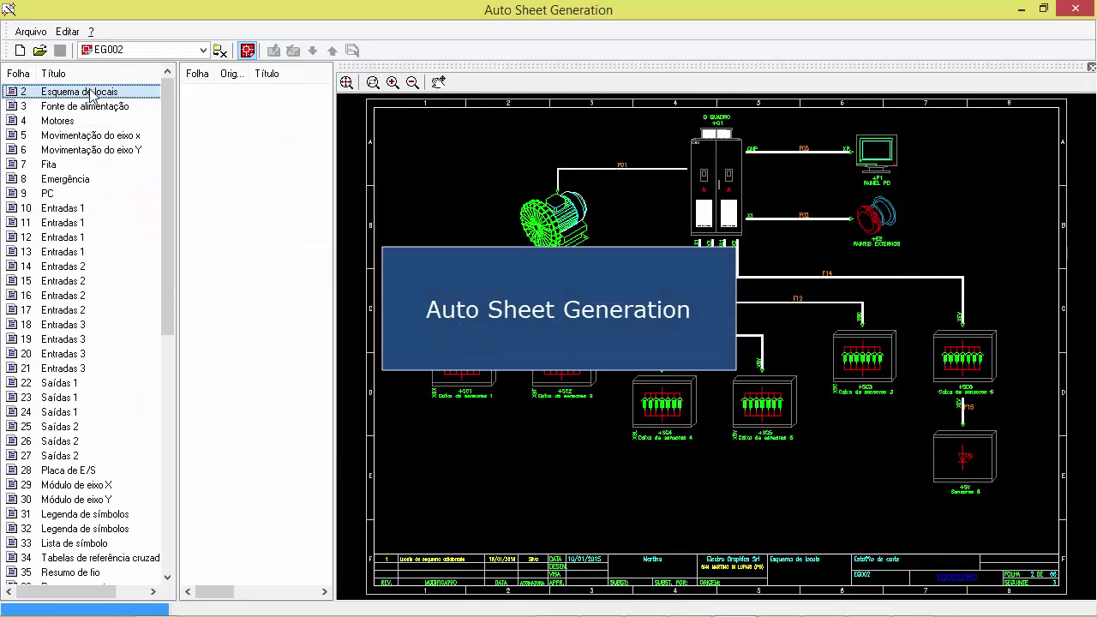
# Step: Add EG002 sheets 2 to 5 one by one to the new sheet list, plus the block of sheets 5 to 12
pyautogui.moveTo(86, 93); pyautogui.dragTo(257, 126)
pyautogui.moveTo(110, 107); pyautogui.dragTo(214, 128)
pyautogui.moveTo(65, 125); pyautogui.dragTo(266, 134)
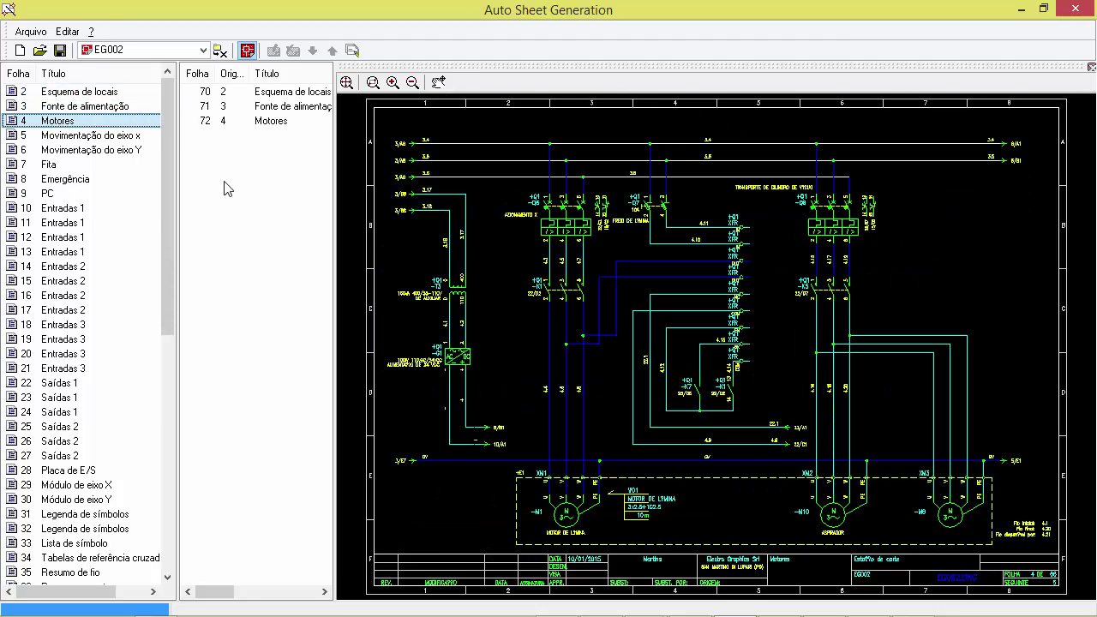
pyautogui.moveTo(103, 136); pyautogui.dragTo(257, 154)
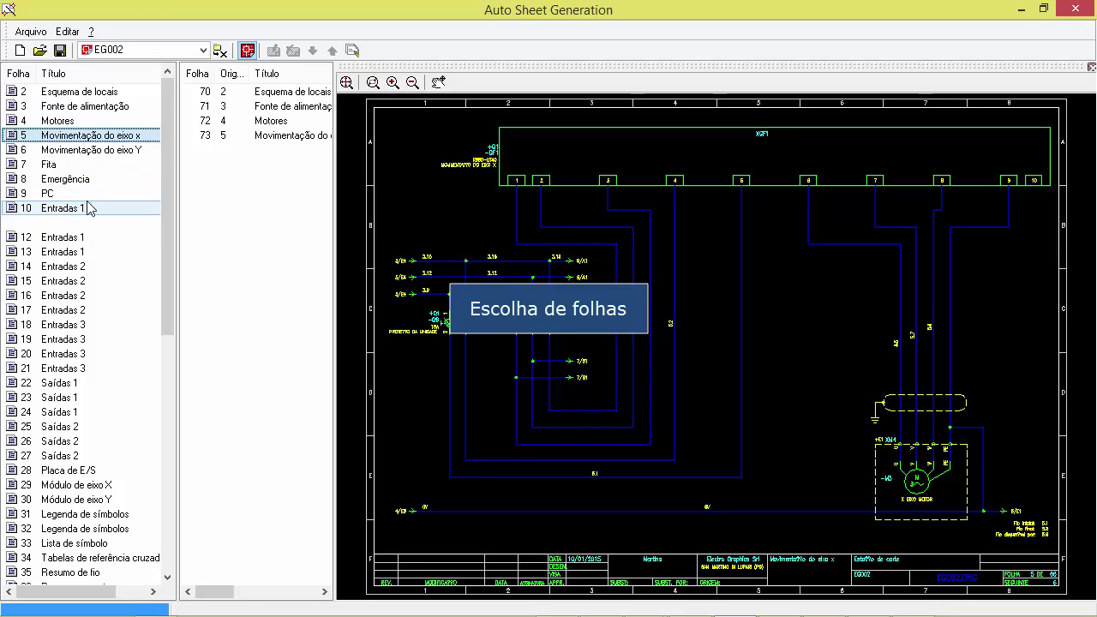
pyautogui.keyDown('shift'); pyautogui.click(85, 237); pyautogui.keyUp('shift')
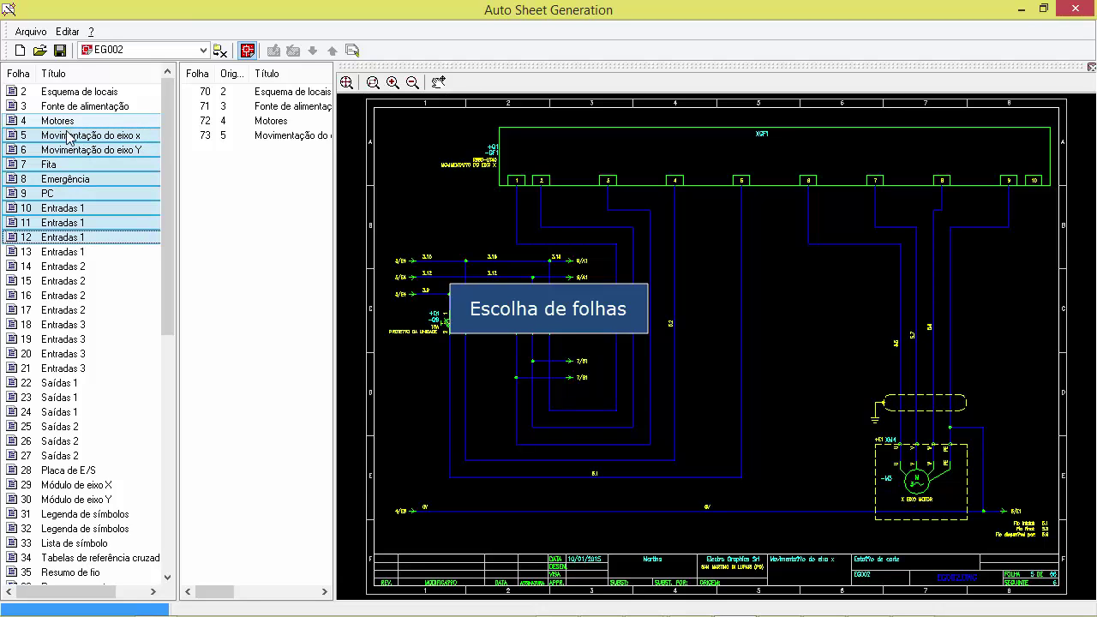
pyautogui.moveTo(76, 144); pyautogui.dragTo(245, 168)
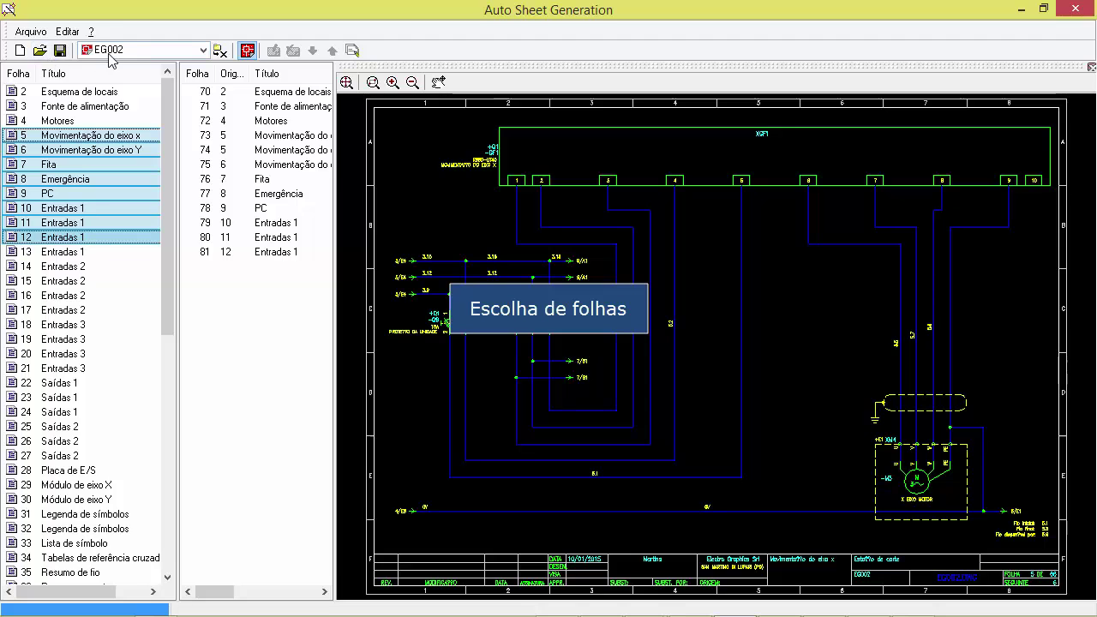
# Step: Switch the source project to EG05-159 and append its sheets 4 to 16 and 19 to 22 to the list
pyautogui.click(137, 50)
pyautogui.click(111, 77)
pyautogui.keyDown('shift'); pyautogui.click(75, 310); pyautogui.keyUp('shift')
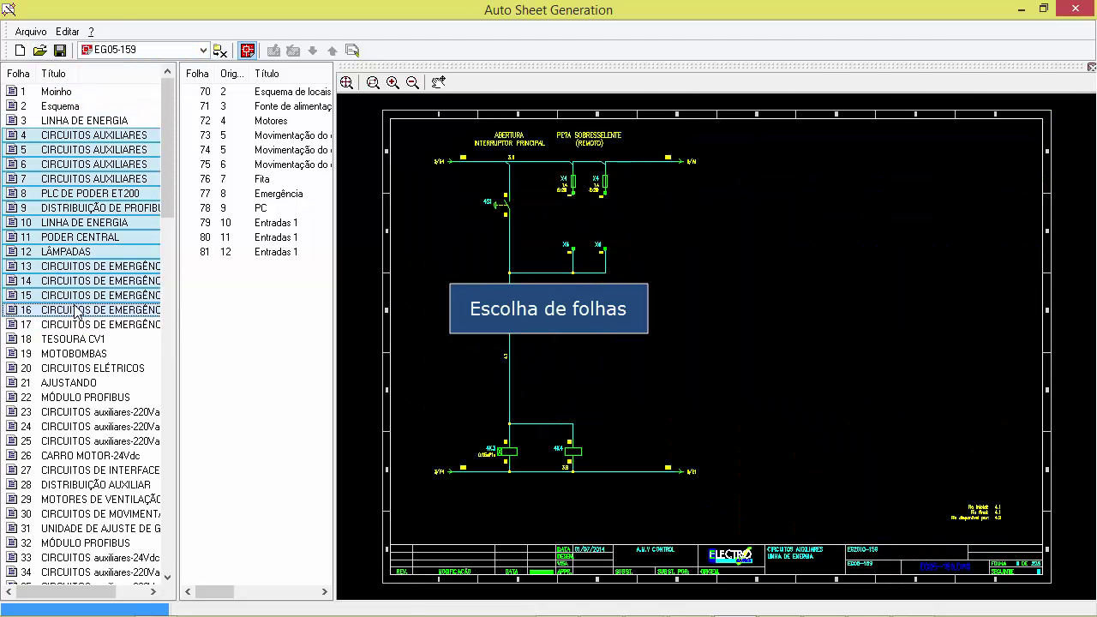
pyautogui.moveTo(60, 141); pyautogui.dragTo(264, 323)
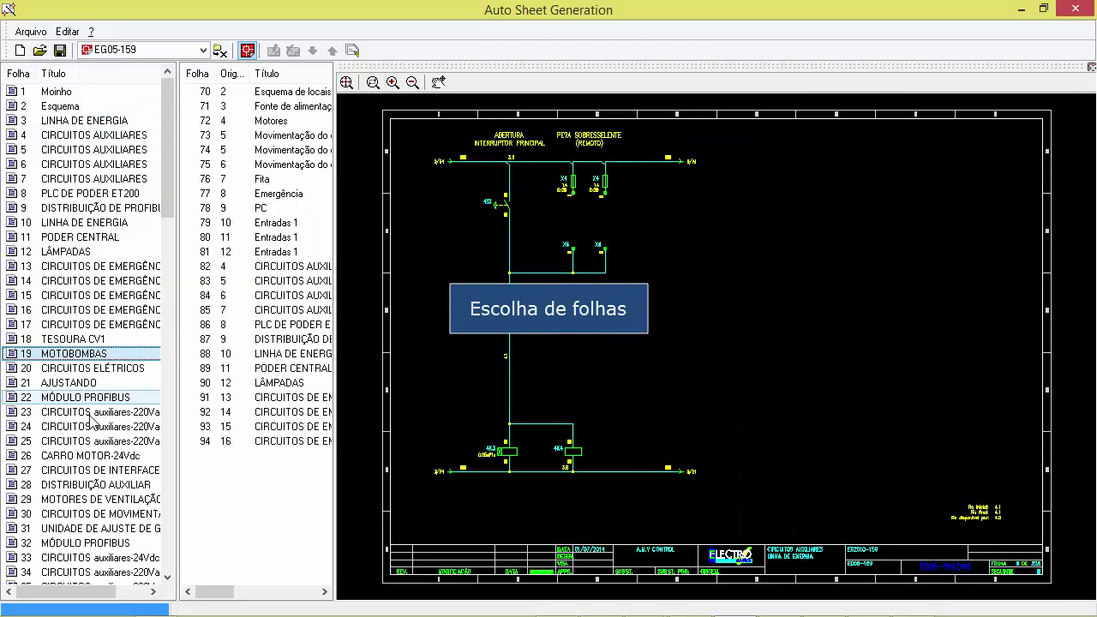
pyautogui.click(74, 354)
pyautogui.keyDown('shift'); pyautogui.click(86, 397); pyautogui.keyUp('shift')
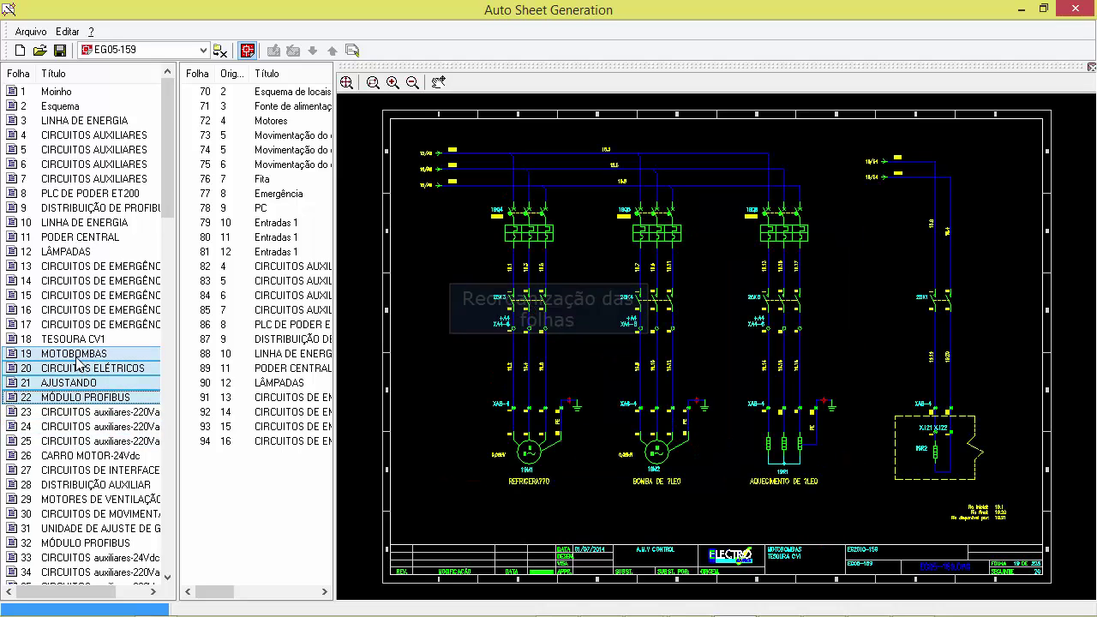
pyautogui.moveTo(245, 488); pyautogui.dragTo(263, 479)
# Step: Move the PODER CENTRAL sheet up four positions in the new sheet list, from 89 to 85
pyautogui.click(257, 367)
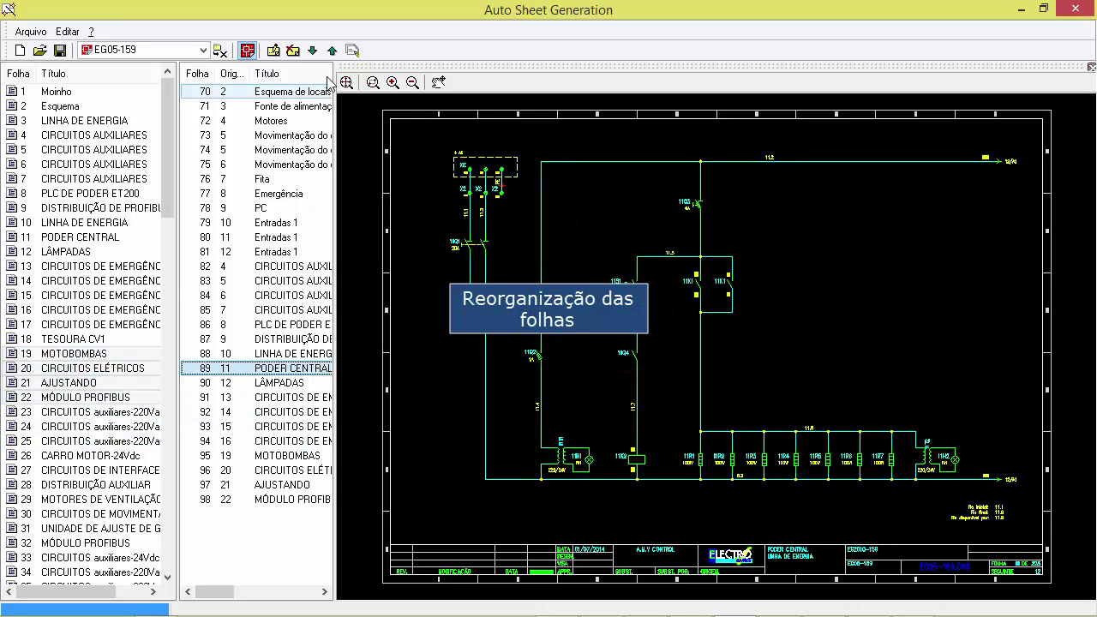
pyautogui.click(334, 51)
pyautogui.click(334, 51)
pyautogui.click(334, 51)
pyautogui.click(333, 51)
# Step: Move the Motores sheet down five positions in the new list, from 72 to 77, and save the composition
pyautogui.click(271, 120)
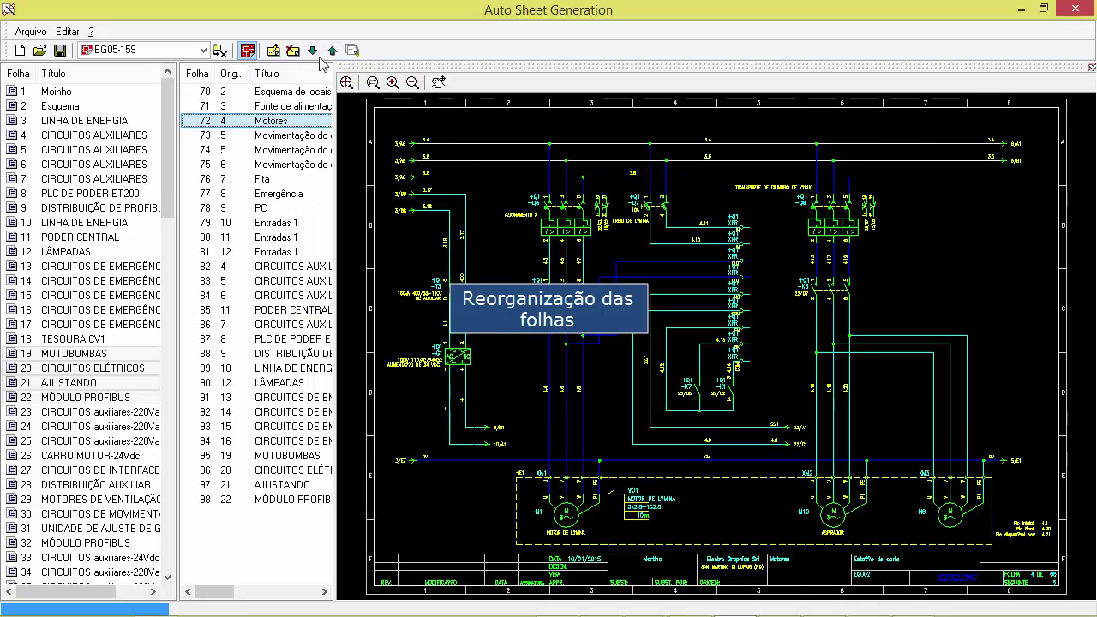
pyautogui.click(314, 52)
pyautogui.click(314, 51)
pyautogui.click(314, 51)
pyautogui.click(313, 52)
pyautogui.click(314, 51)
pyautogui.click(279, 149)
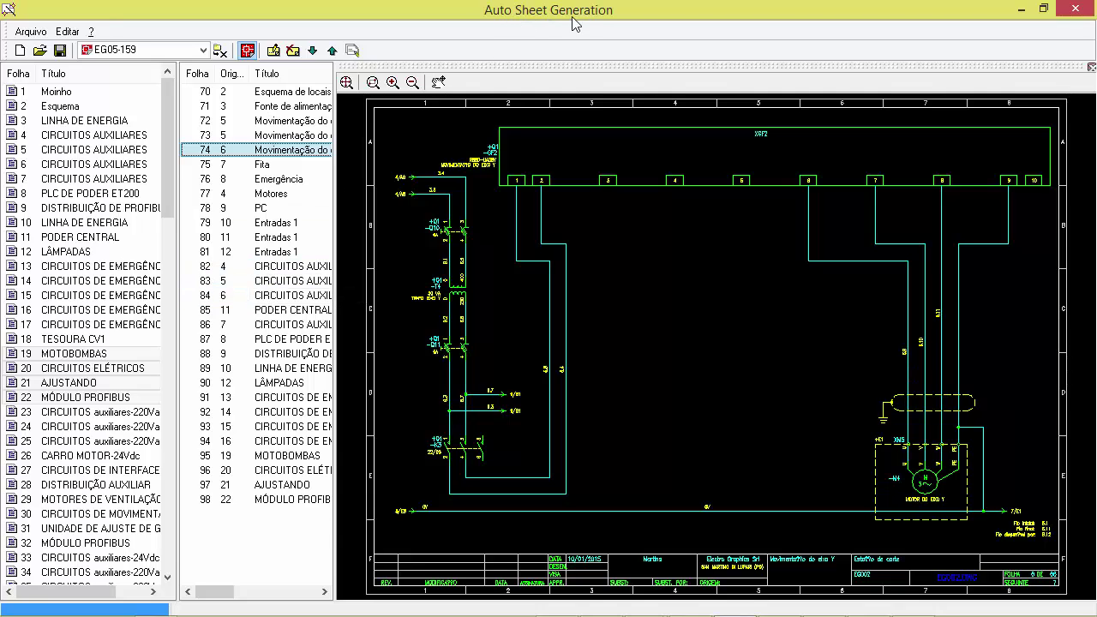
pyautogui.click(60, 51)
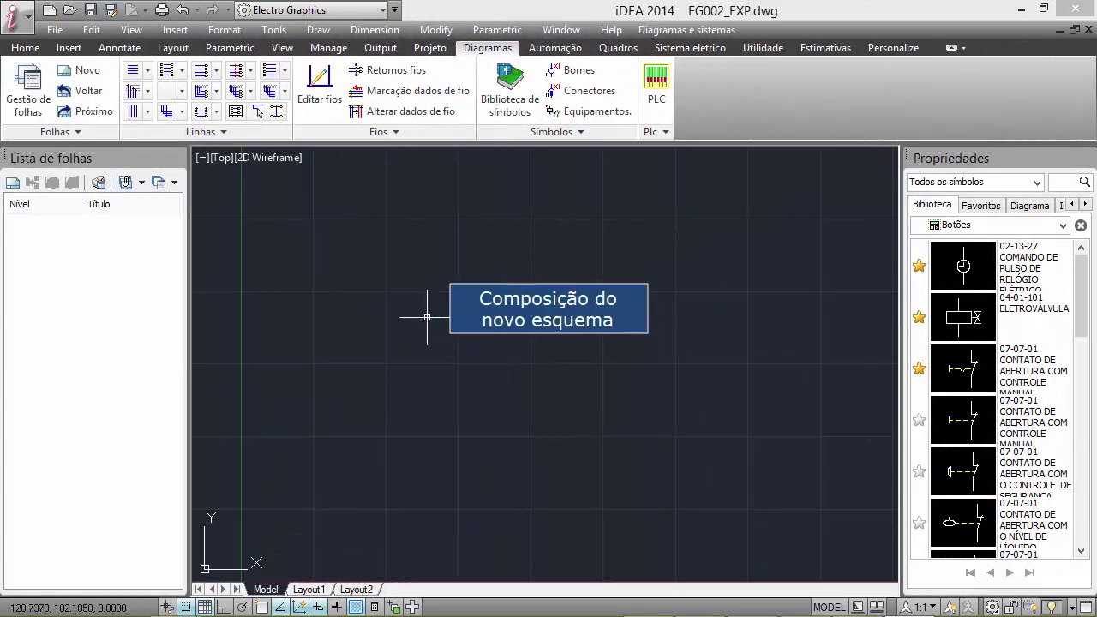
# Step: Import the composition EXP.asg into the empty EG002_EXP drawing with symbol marking started and the designation links kept
pyautogui.click(95, 135)
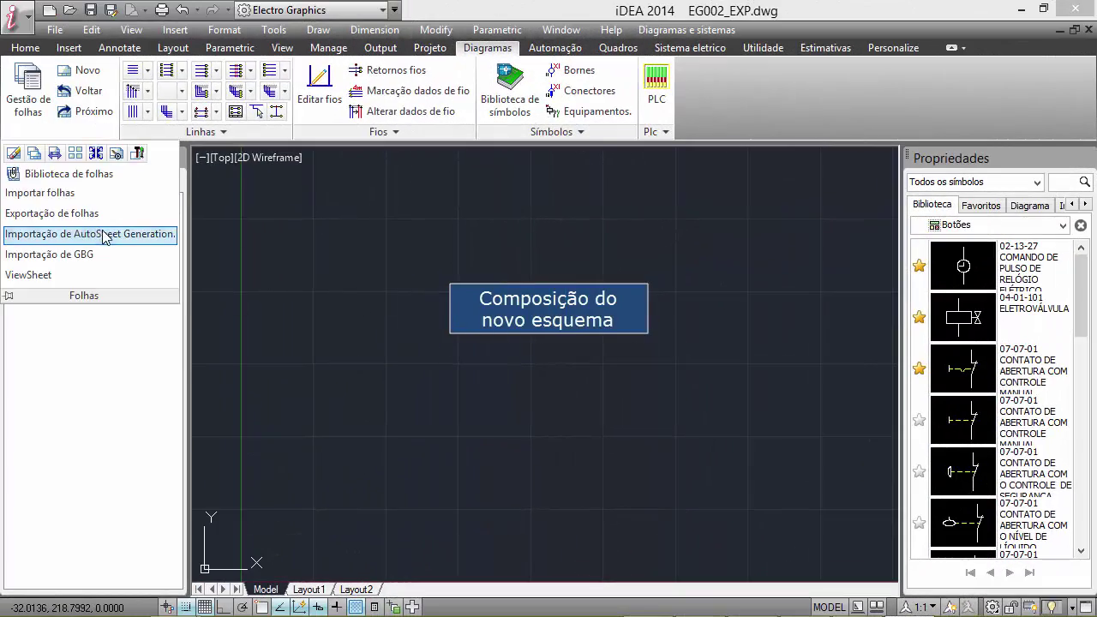
pyautogui.click(102, 233)
pyautogui.click(473, 209)
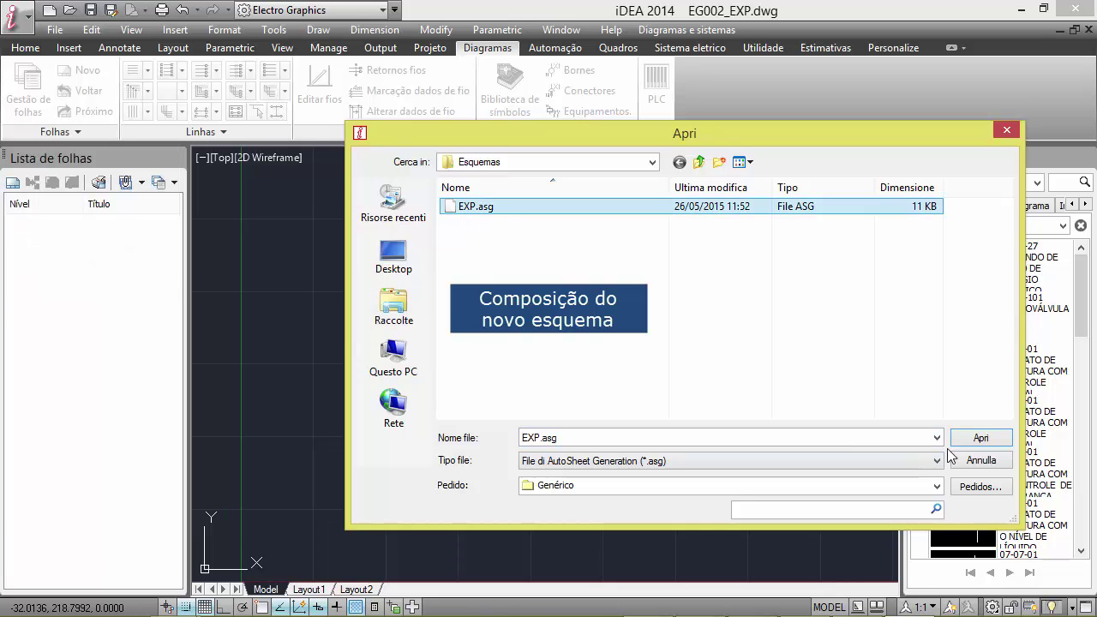
pyautogui.click(978, 439)
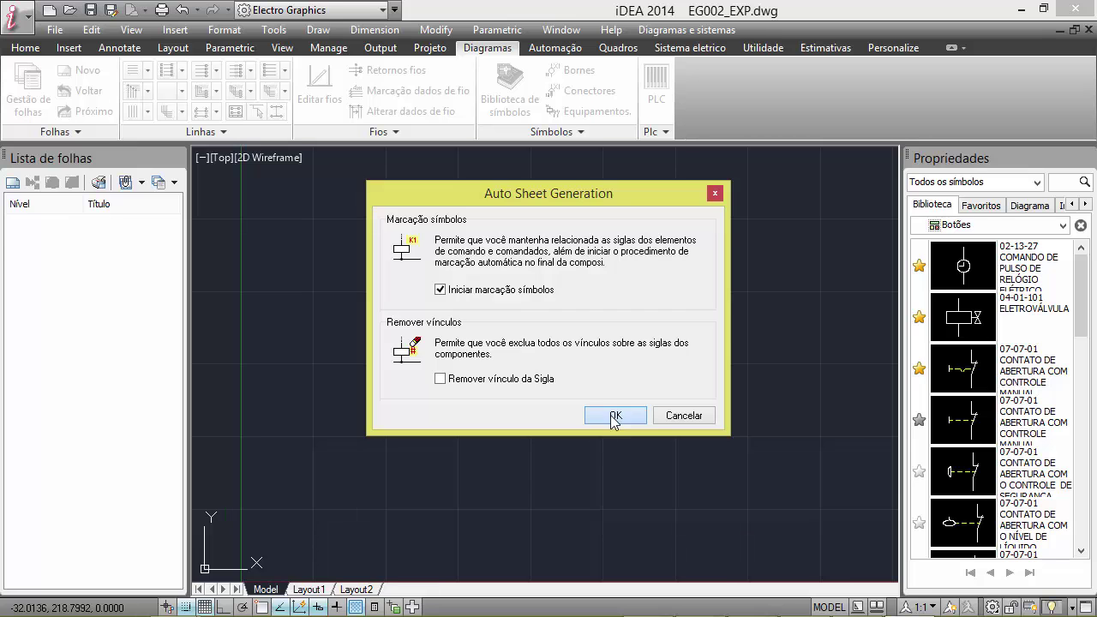
pyautogui.click(614, 417)
# Step: Browse the generated sheets 2 to 9 of EG002_EXP, and return to sheet 3 Motores to examine it
pyautogui.click(101, 253)
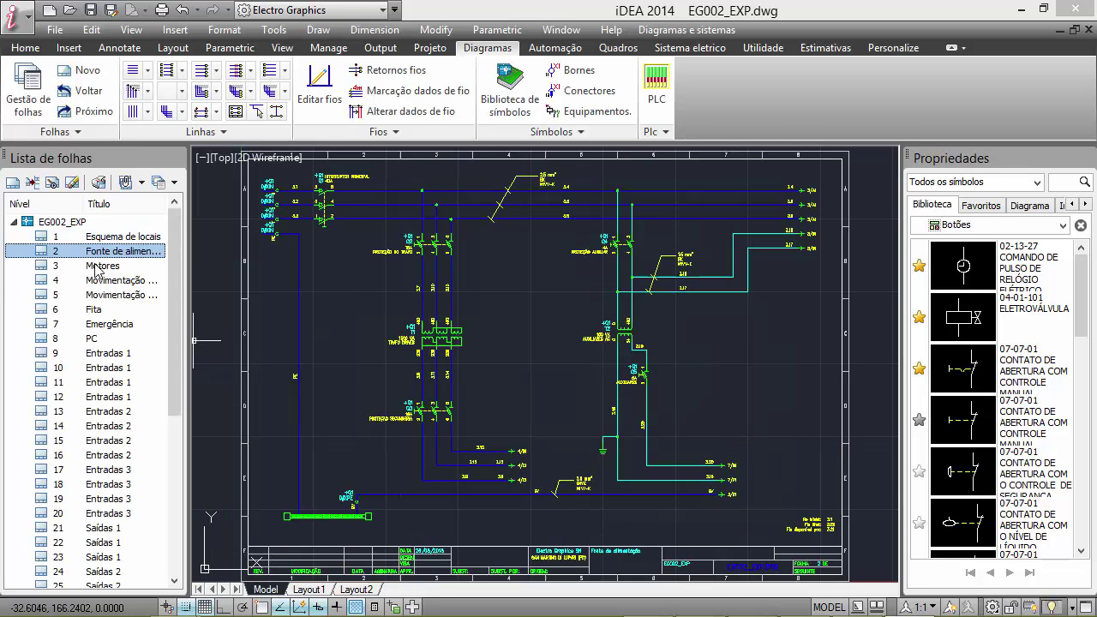
pyautogui.click(98, 265)
pyautogui.click(100, 281)
pyautogui.click(98, 297)
pyautogui.click(100, 310)
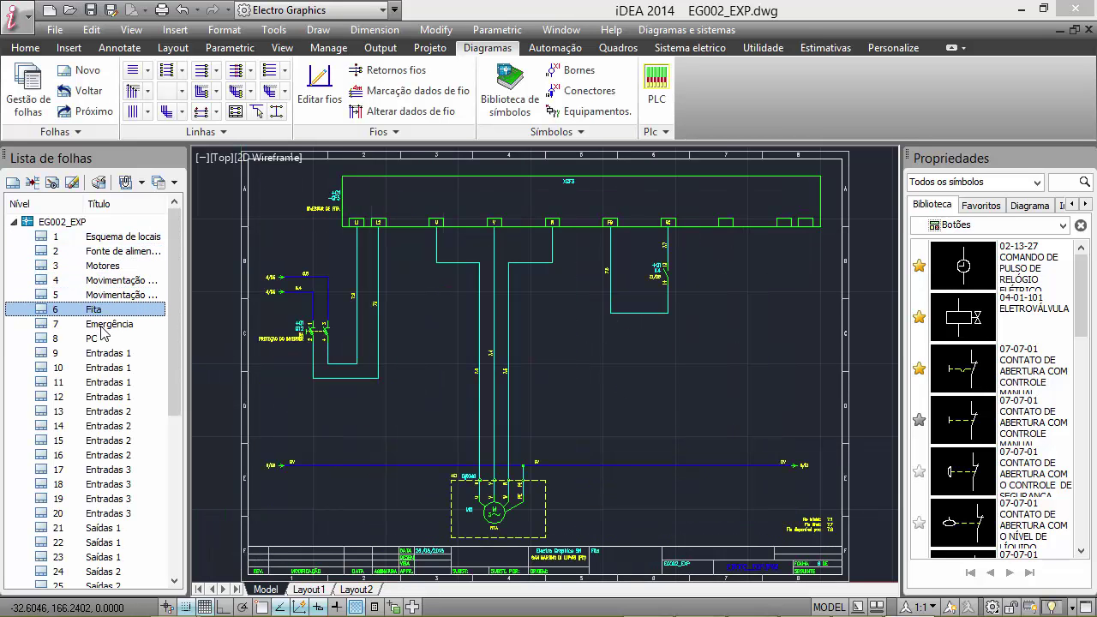
pyautogui.click(101, 324)
pyautogui.click(103, 339)
pyautogui.click(105, 354)
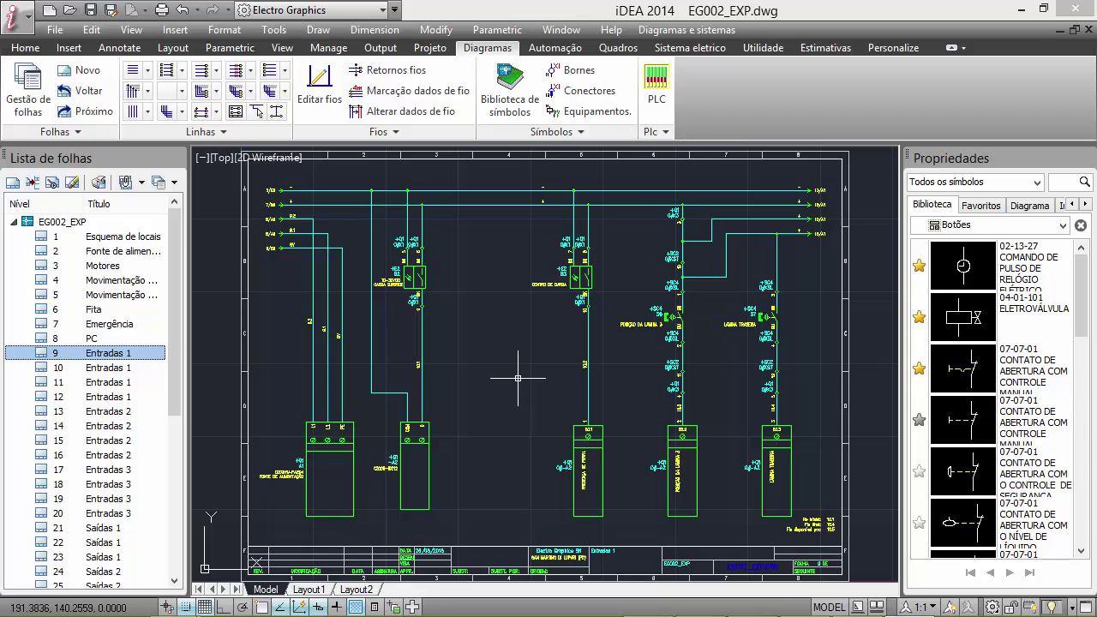
pyautogui.click(108, 281)
pyautogui.click(107, 266)
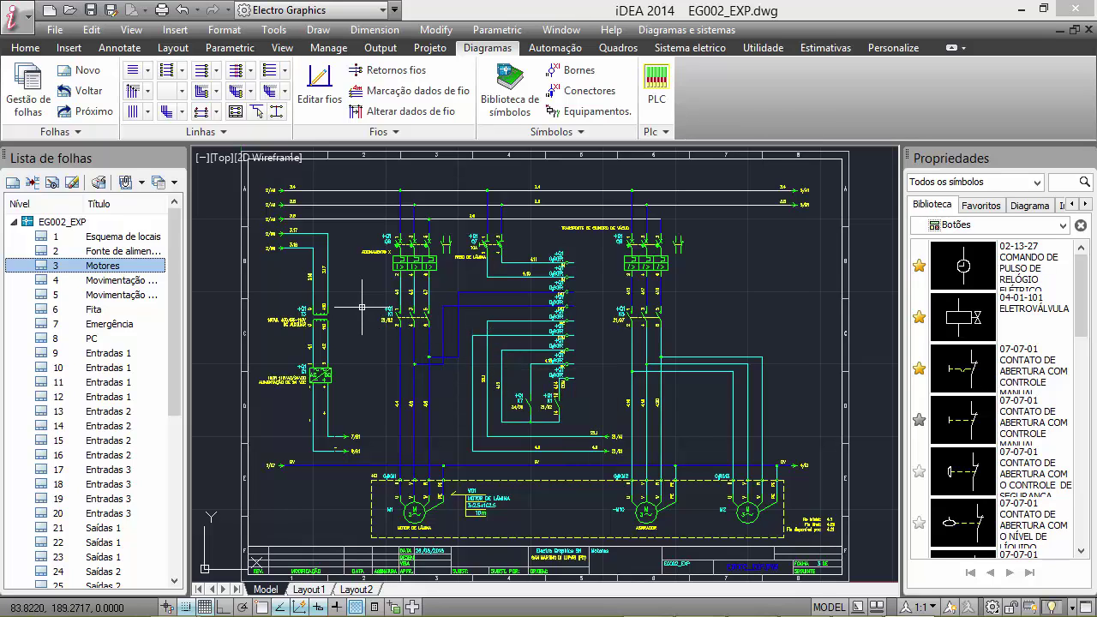
pyautogui.click(556, 48)
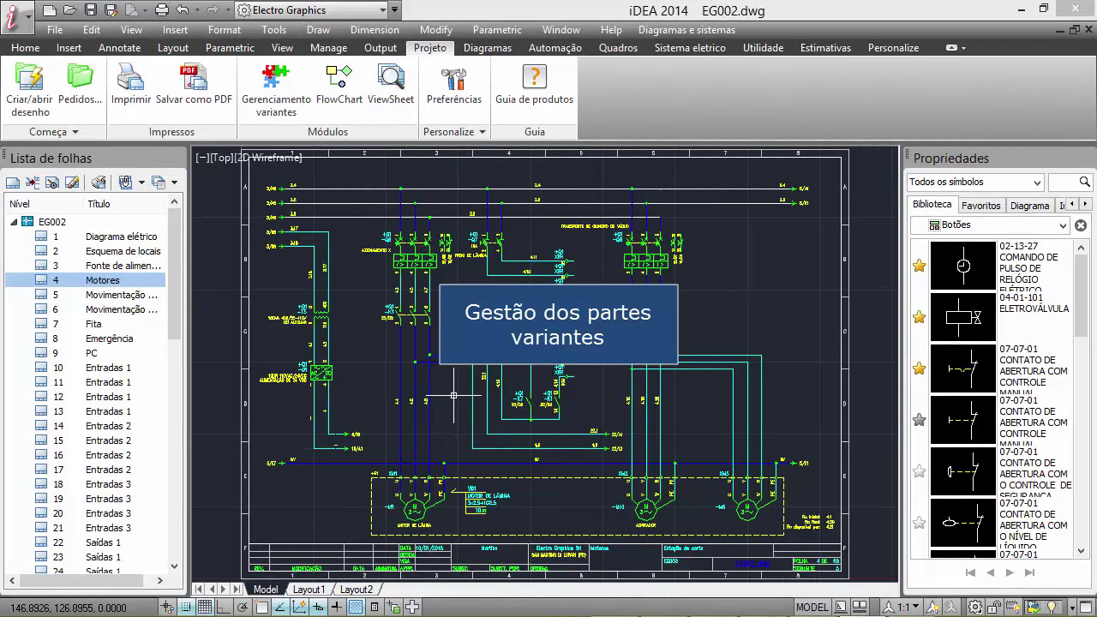
# Step: Open variant management for EG002, create a macro with the description MOTOR DE LÂMINA, and pick its objects on sheet 4
pyautogui.click(276, 101)
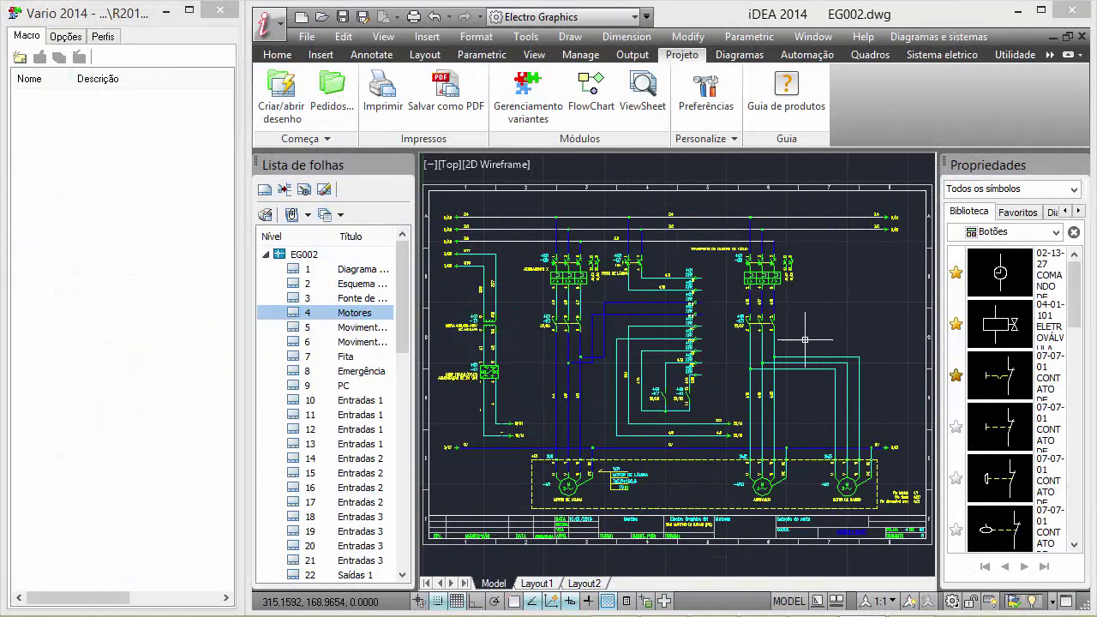
pyautogui.click(19, 58)
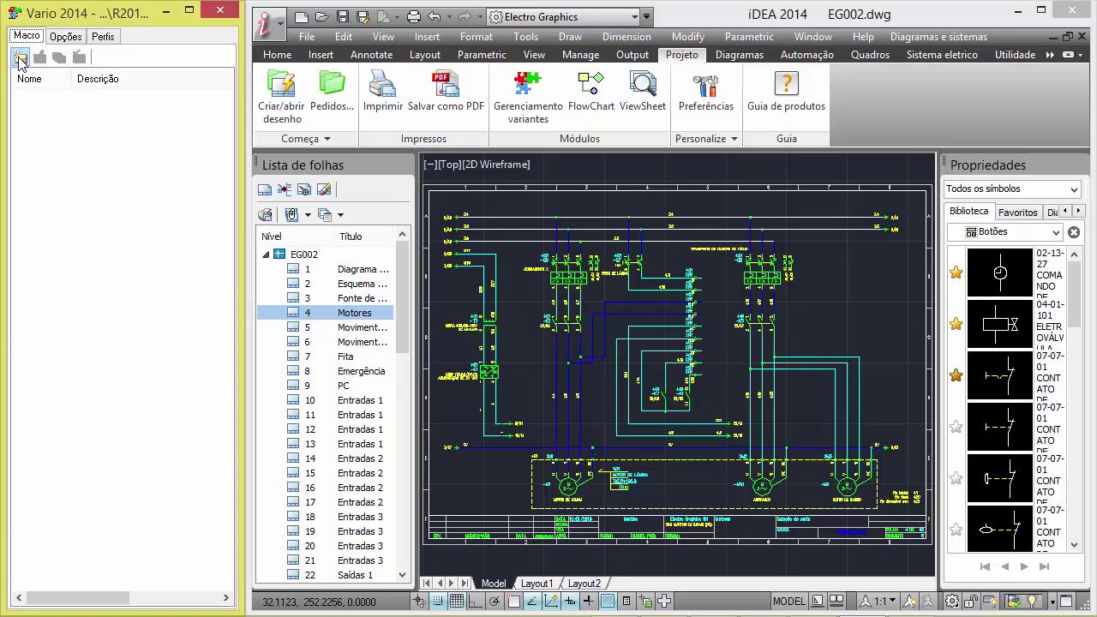
pyautogui.click(457, 338)
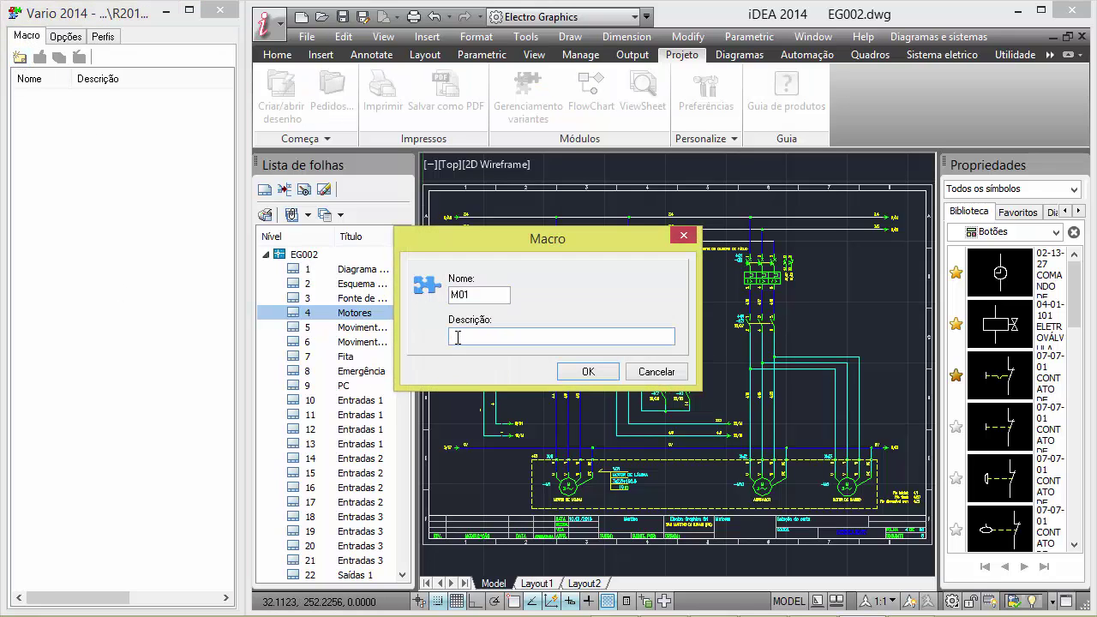
pyautogui.write('MOTOR DE LÂMINA')
pyautogui.click(588, 371)
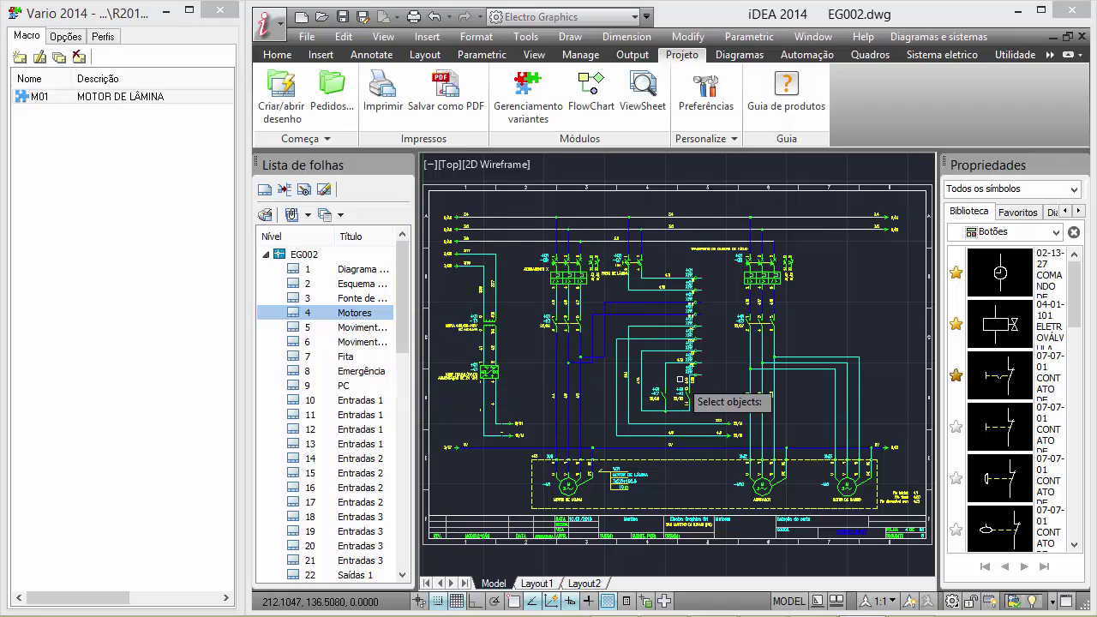
pyautogui.click(811, 339)
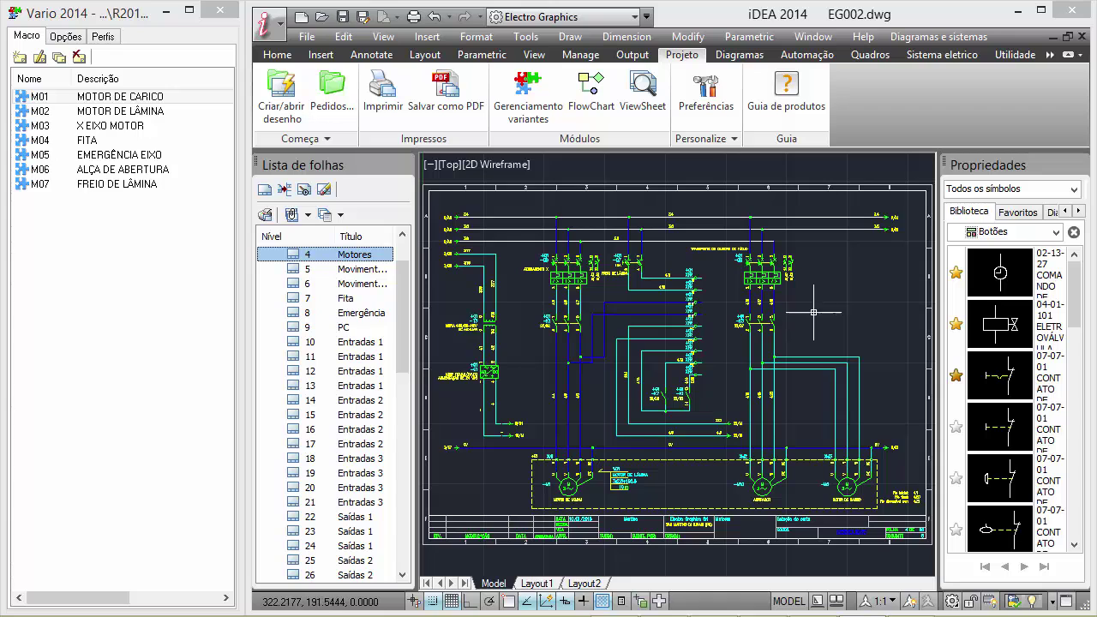
# Step: Disable the macro M01 MOTOR DE CARICO in the drawing, and enable it again
pyautogui.rightClick(111, 99)
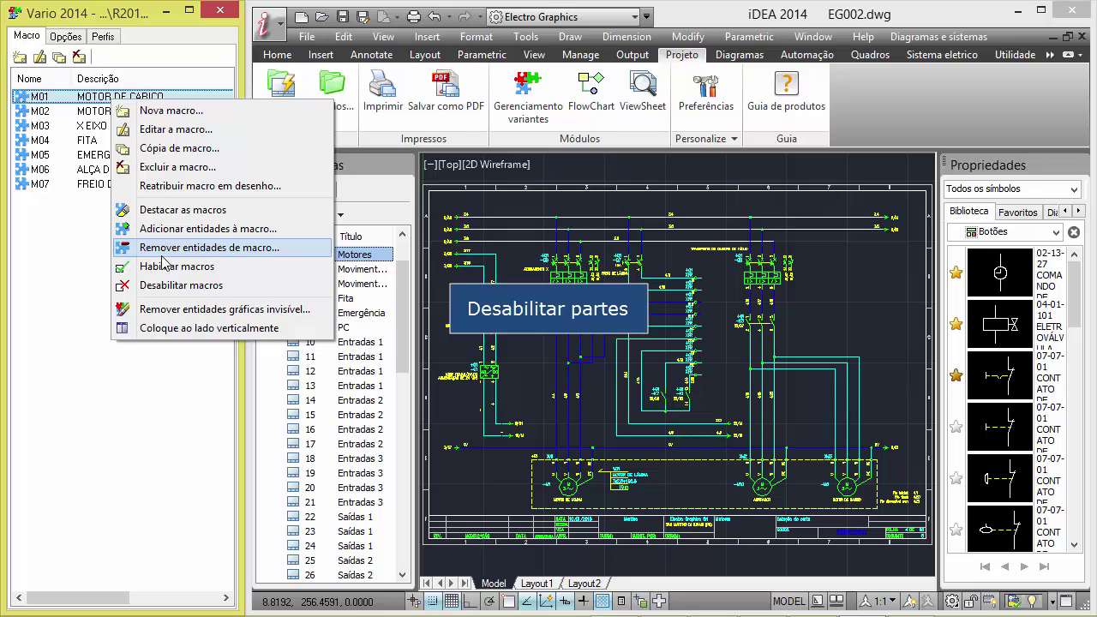
pyautogui.click(161, 286)
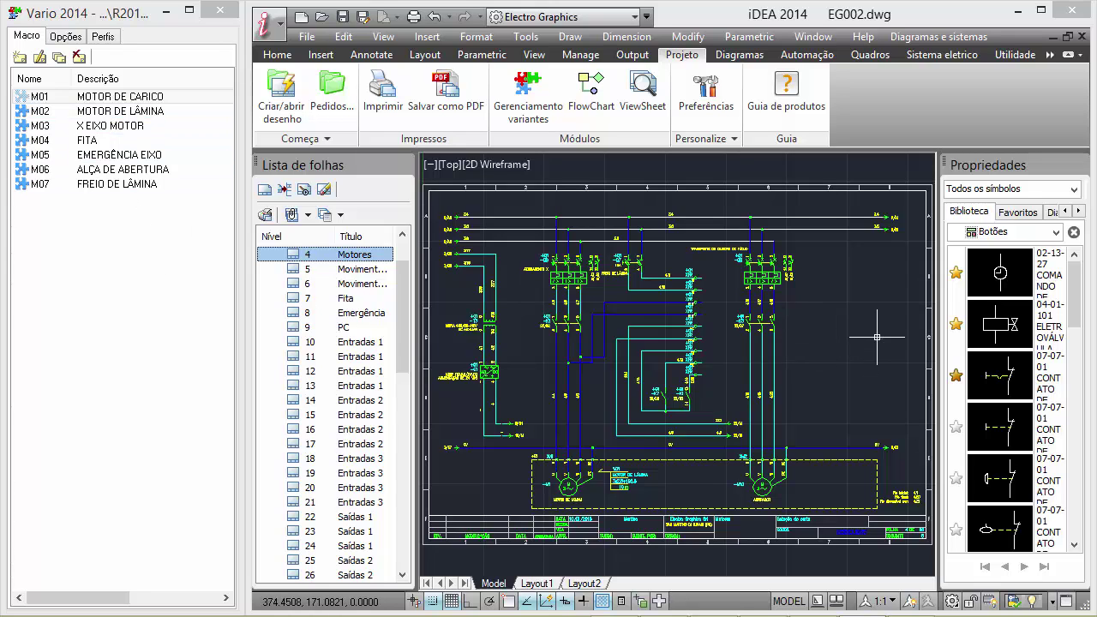
pyautogui.rightClick(134, 97)
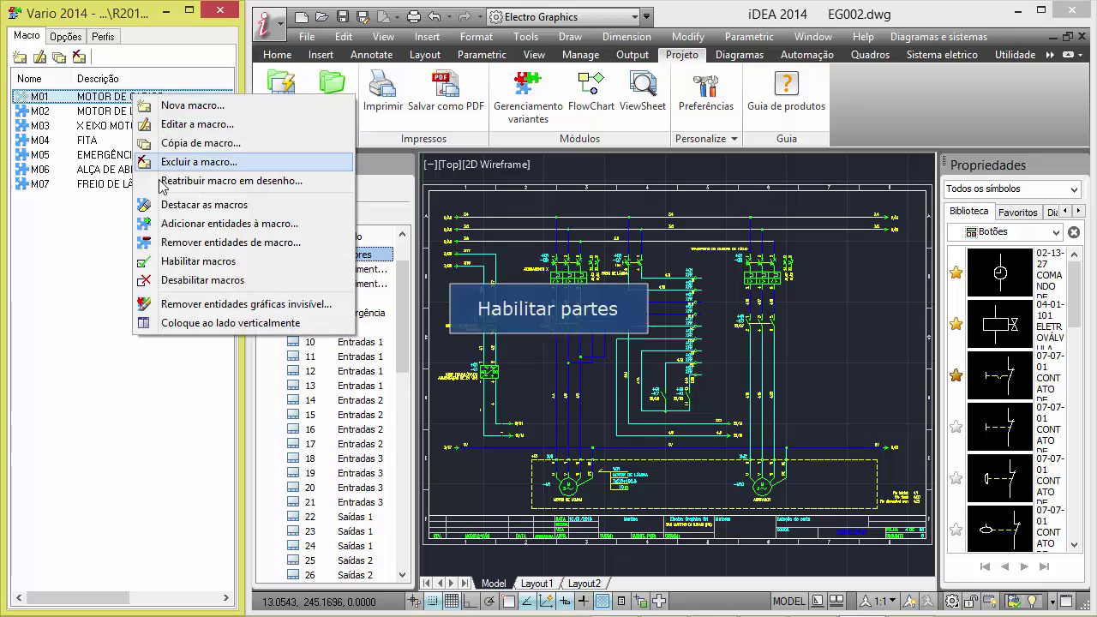
pyautogui.click(175, 265)
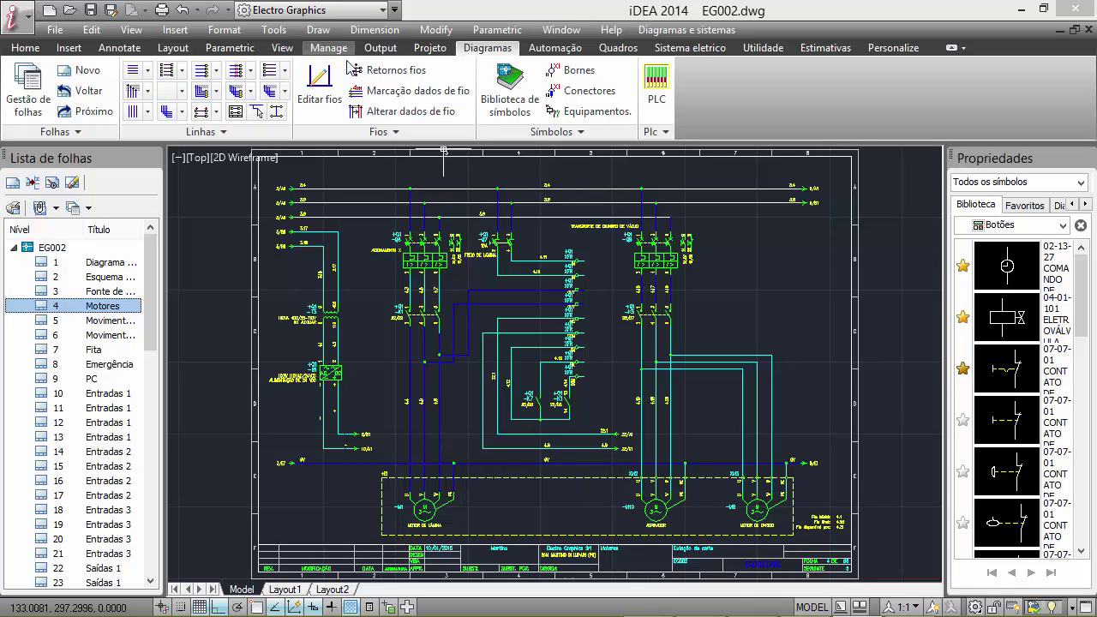
pyautogui.click(430, 47)
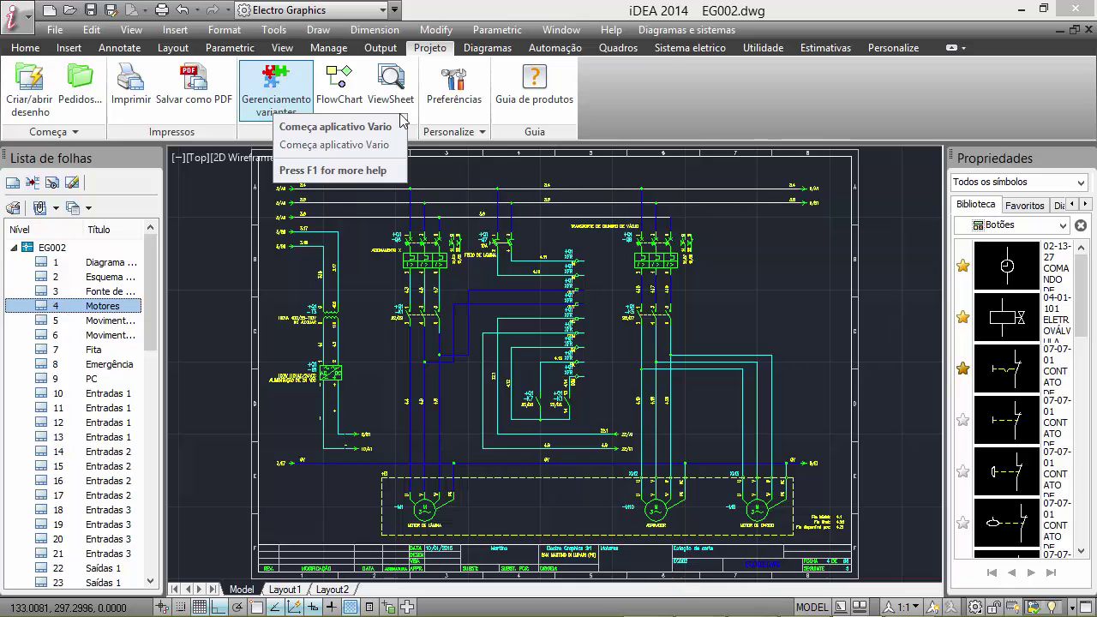
pyautogui.click(482, 49)
pyautogui.click(58, 132)
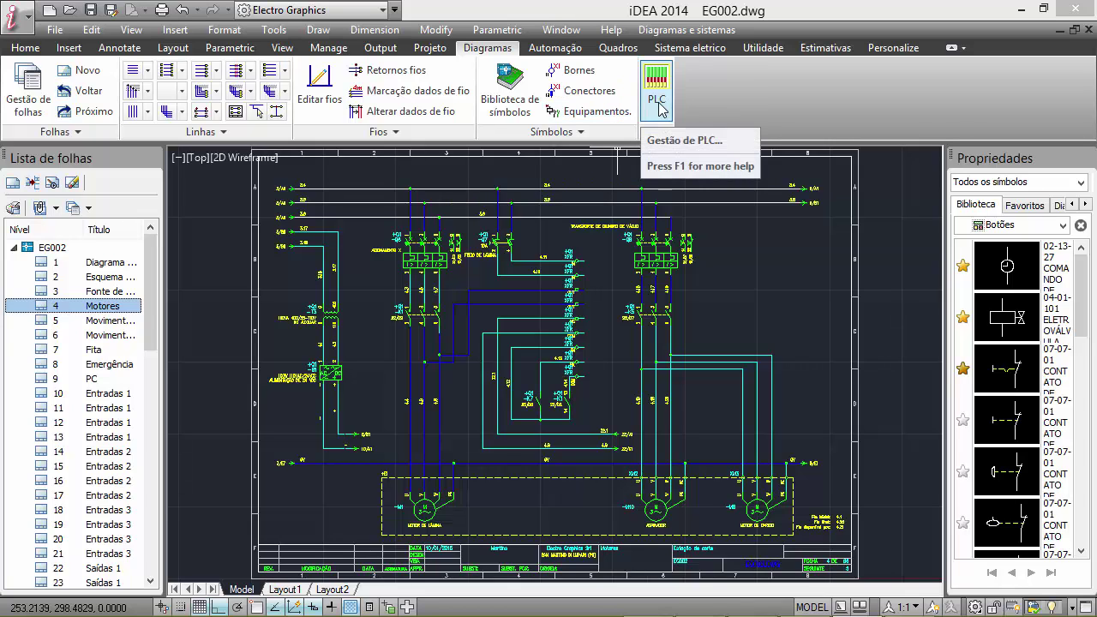
# Step: Insert XM1 terminals with plain 1, 2, 3 numbering on the four wires feeding motor M1, along the +E1 boundary
pyautogui.scroll(4, 584, 317)
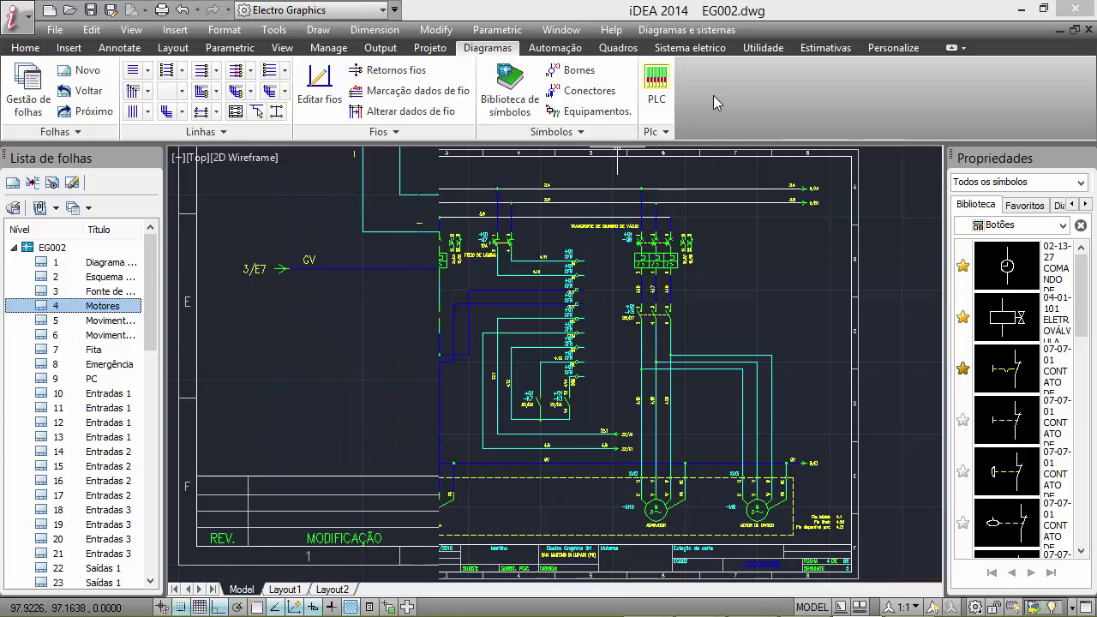
pyautogui.click(575, 70)
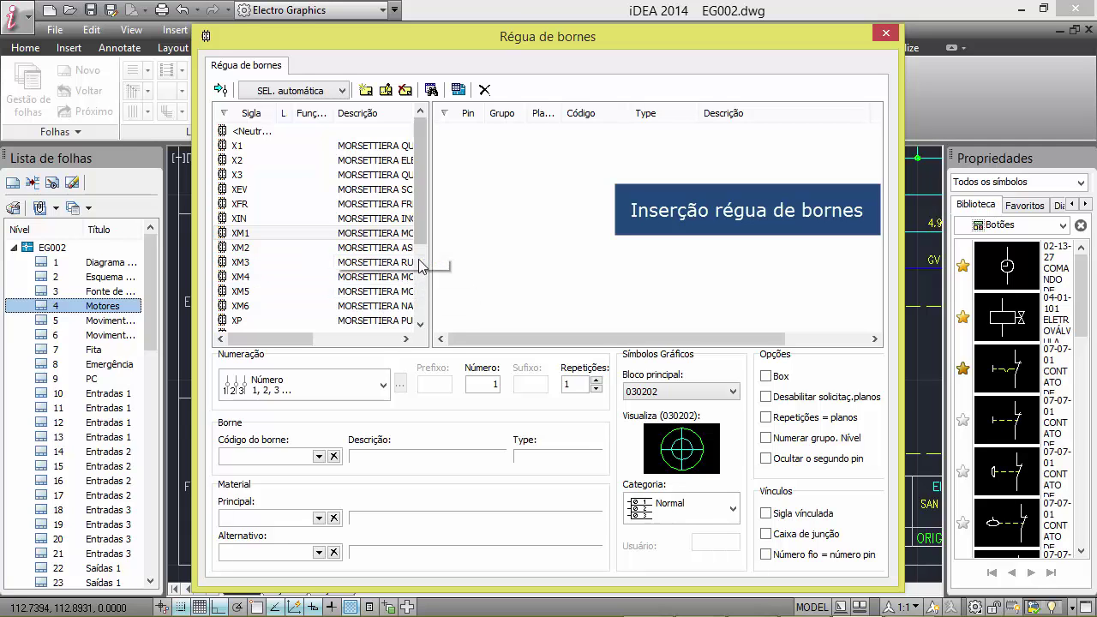
pyautogui.click(306, 388)
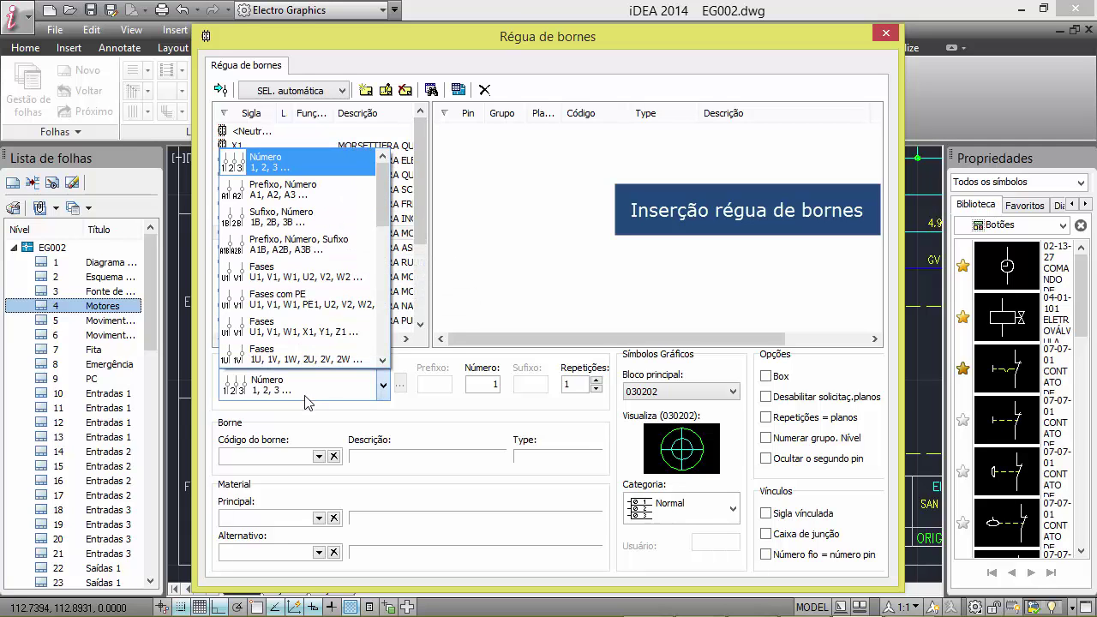
pyautogui.click(334, 165)
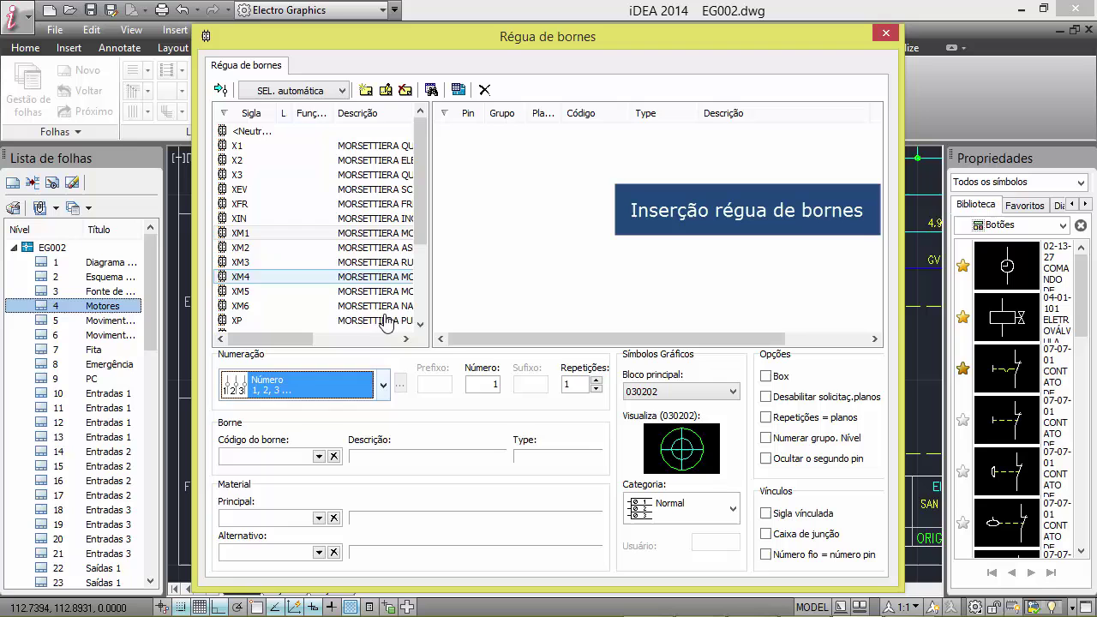
pyautogui.doubleClick(264, 235)
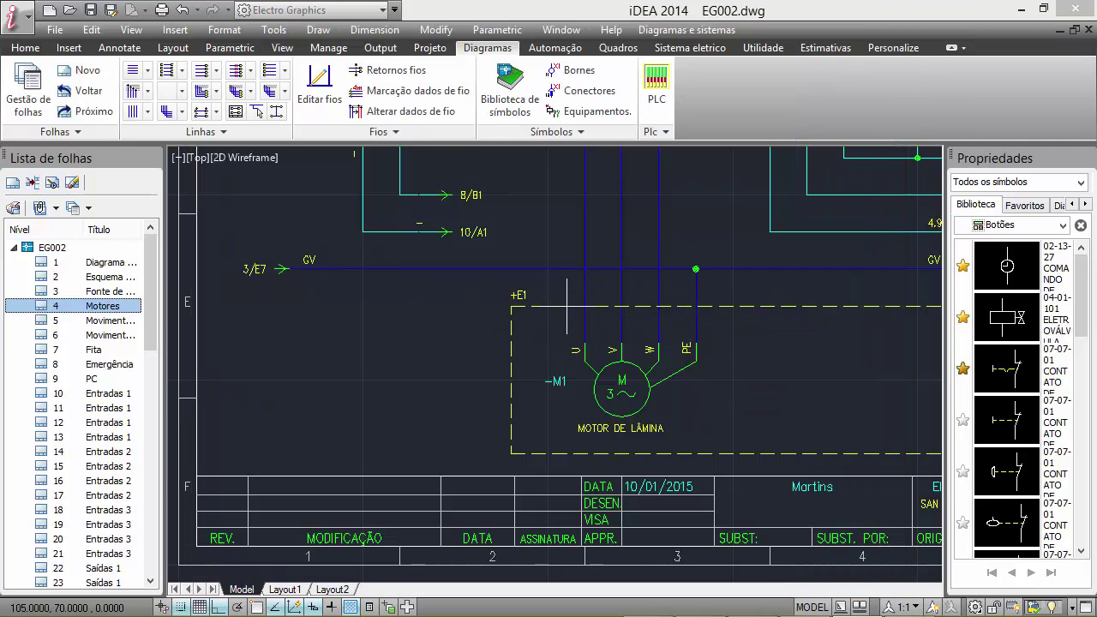
pyautogui.click(567, 306)
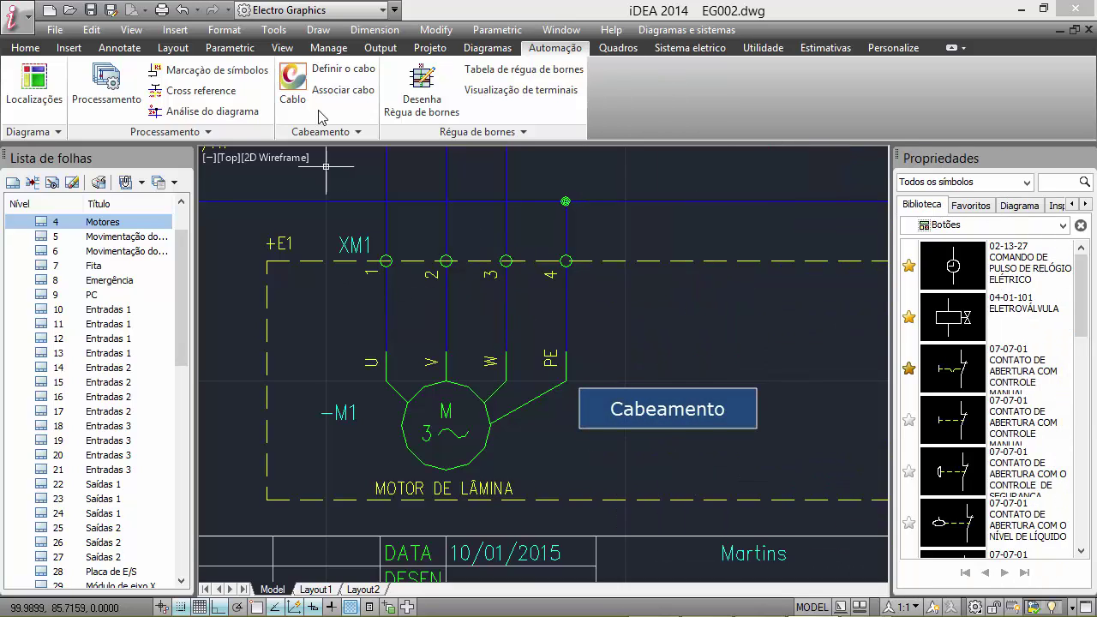
# Step: Define a cable with a horizontal line about 65 units long across the four wires between XM1 and motor M1, choosing W01 MOTOR DE LÂMINA
pyautogui.click(343, 69)
pyautogui.click(326, 321)
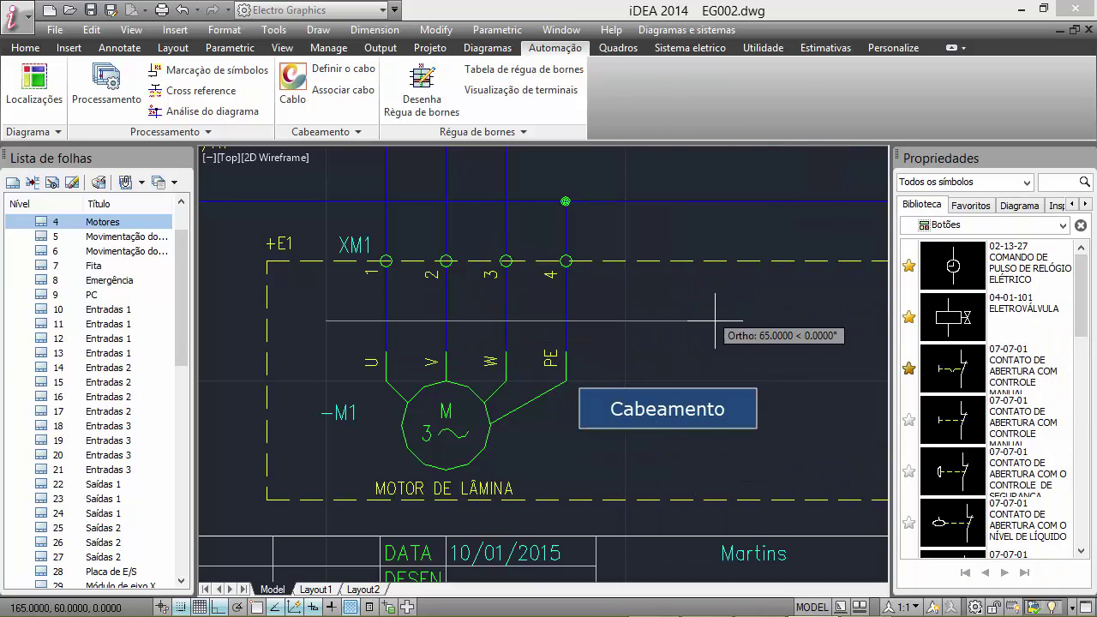
pyautogui.click(715, 321)
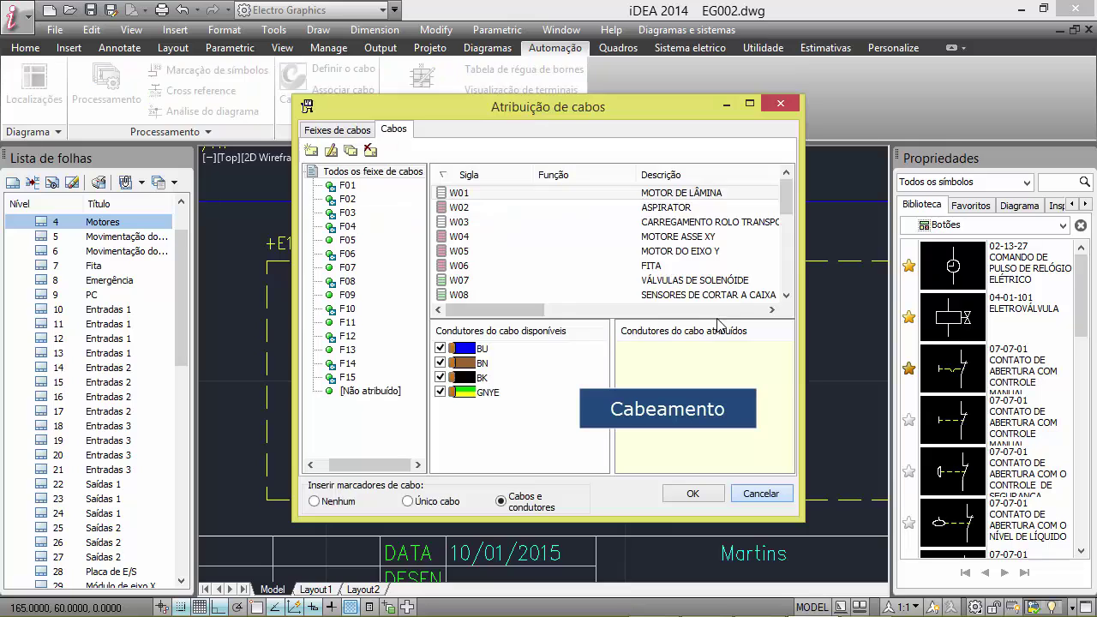
pyautogui.click(491, 201)
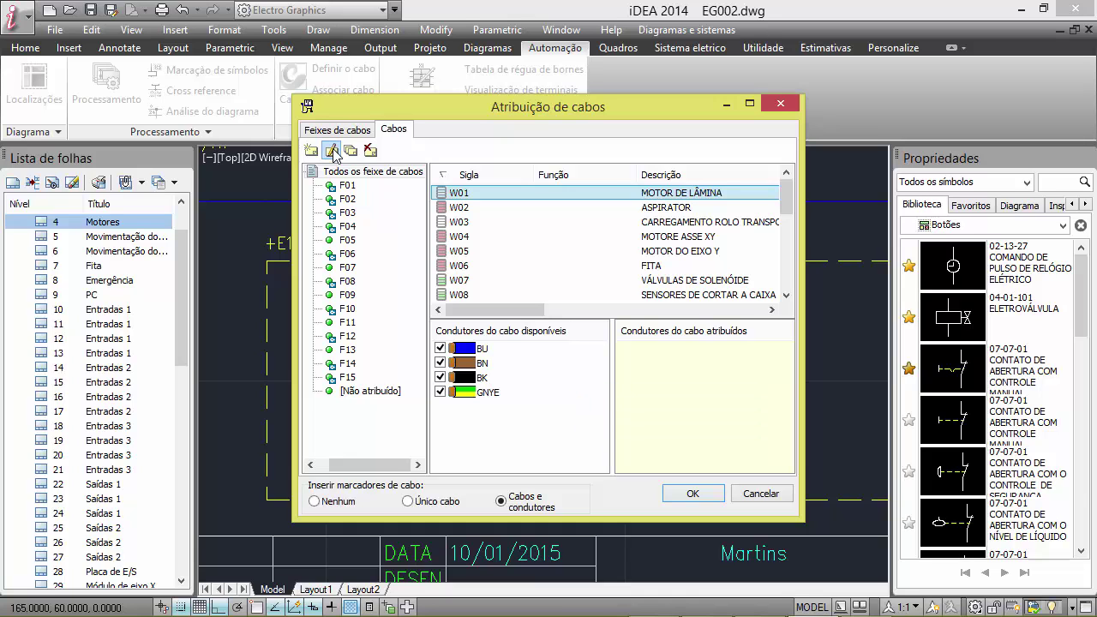
# Step: Check the conductor colours of cable W01's code CV477, keep that code, and assign the cable with cable and conductor markers
pyautogui.click(333, 152)
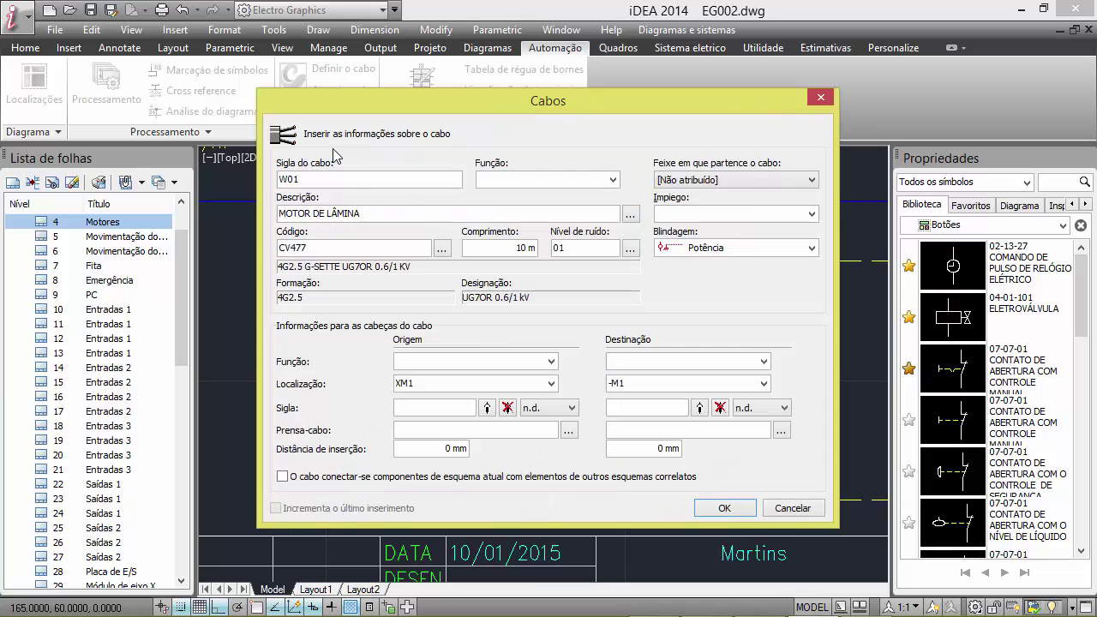
pyautogui.click(443, 248)
pyautogui.click(504, 385)
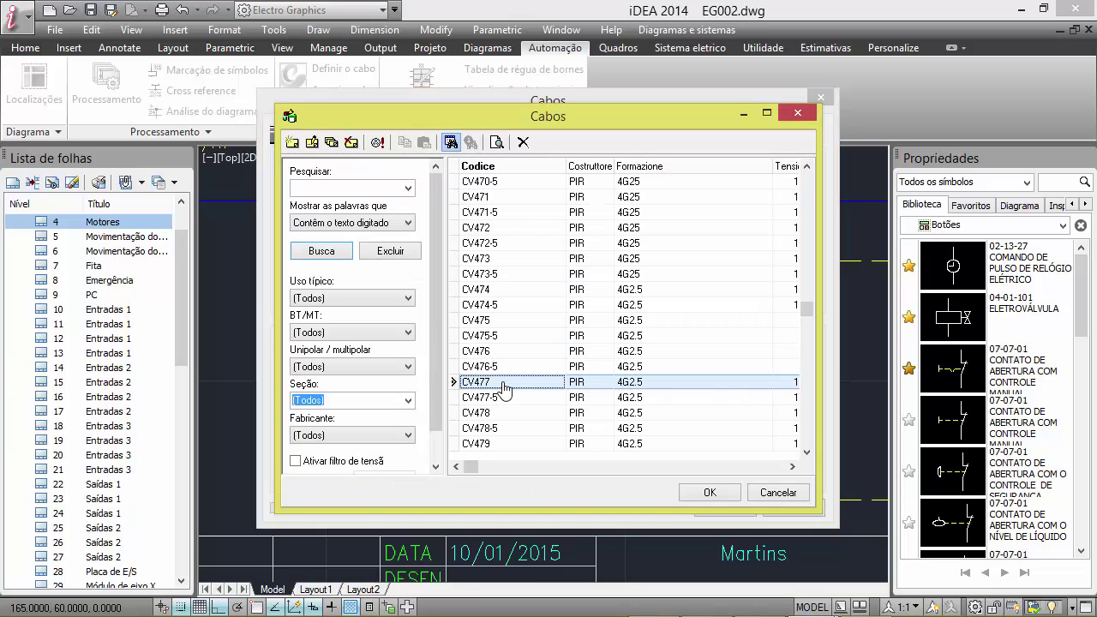
pyautogui.click(312, 142)
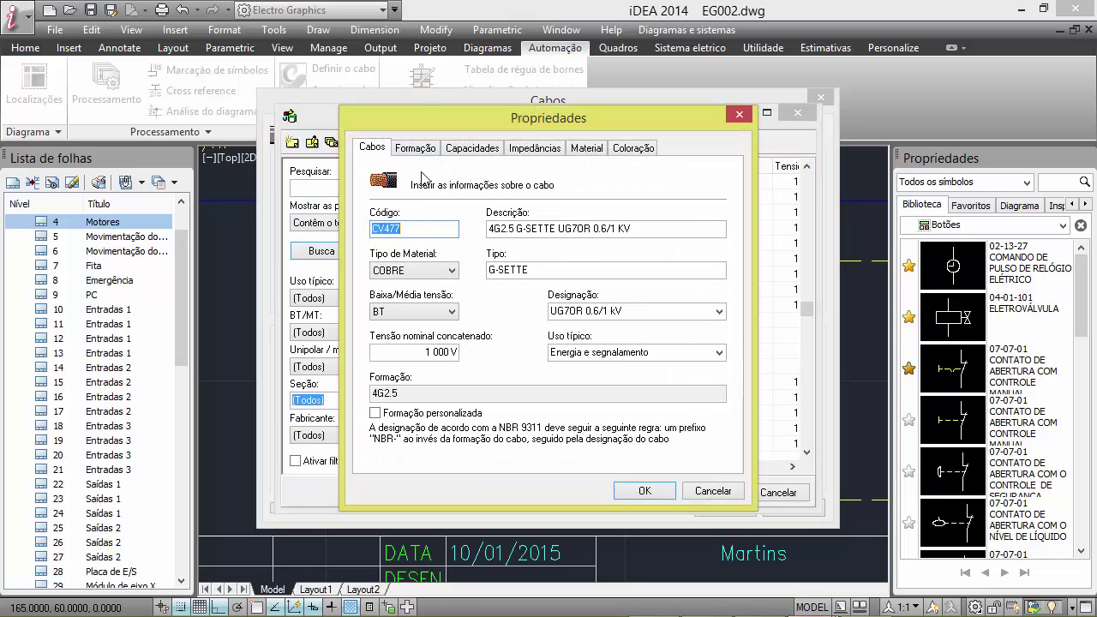
pyautogui.click(633, 149)
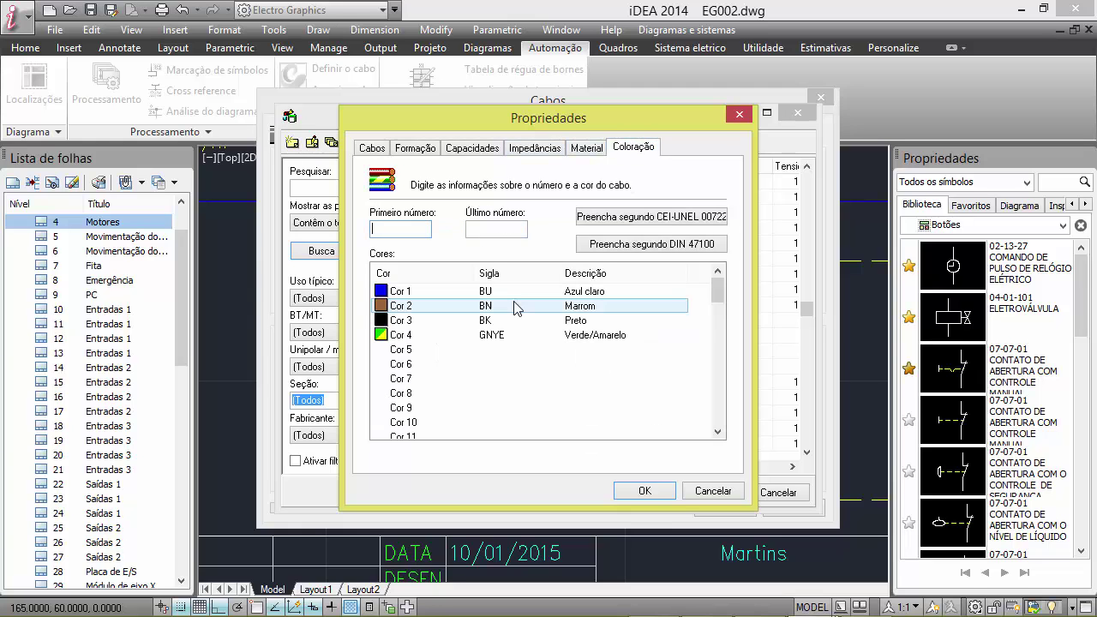
pyautogui.click(662, 494)
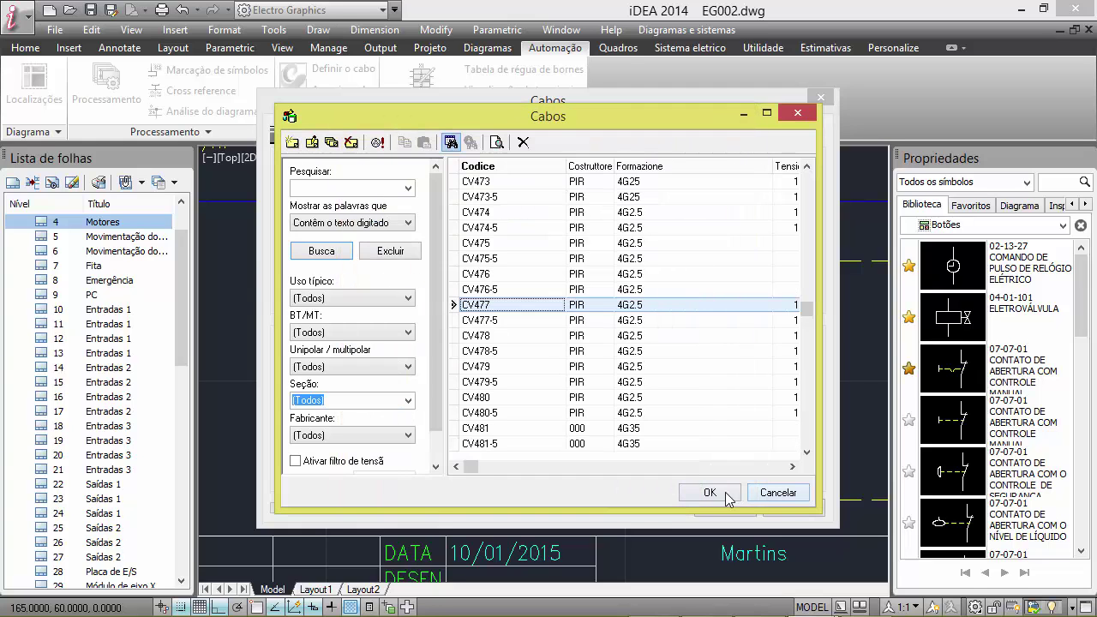
pyautogui.click(725, 492)
pyautogui.click(725, 508)
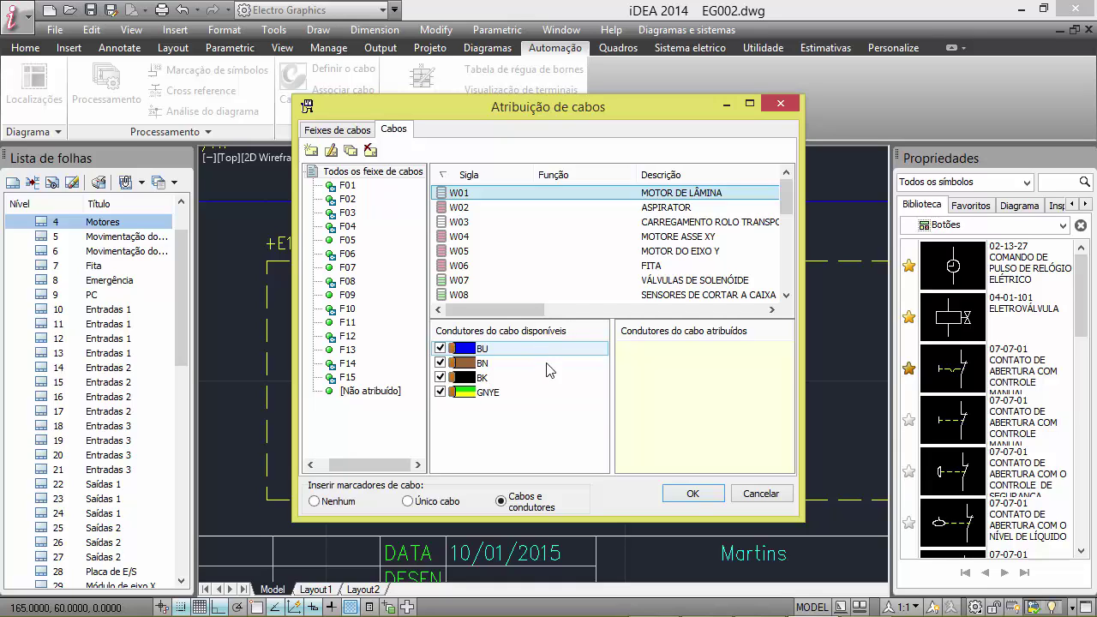
pyautogui.click(693, 494)
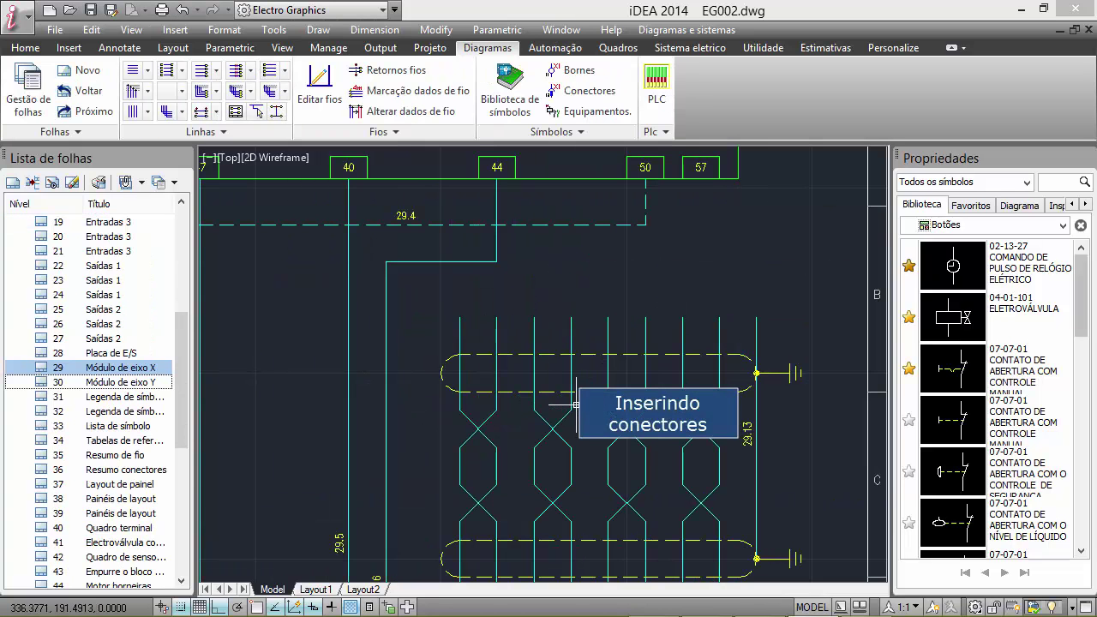
# Step: Insert pins 1 to 9 of connector CN2 across the upper ends of the twisted-pair wires on sheet 29 Módulo de eixo X
pyautogui.click(598, 92)
pyautogui.click(333, 186)
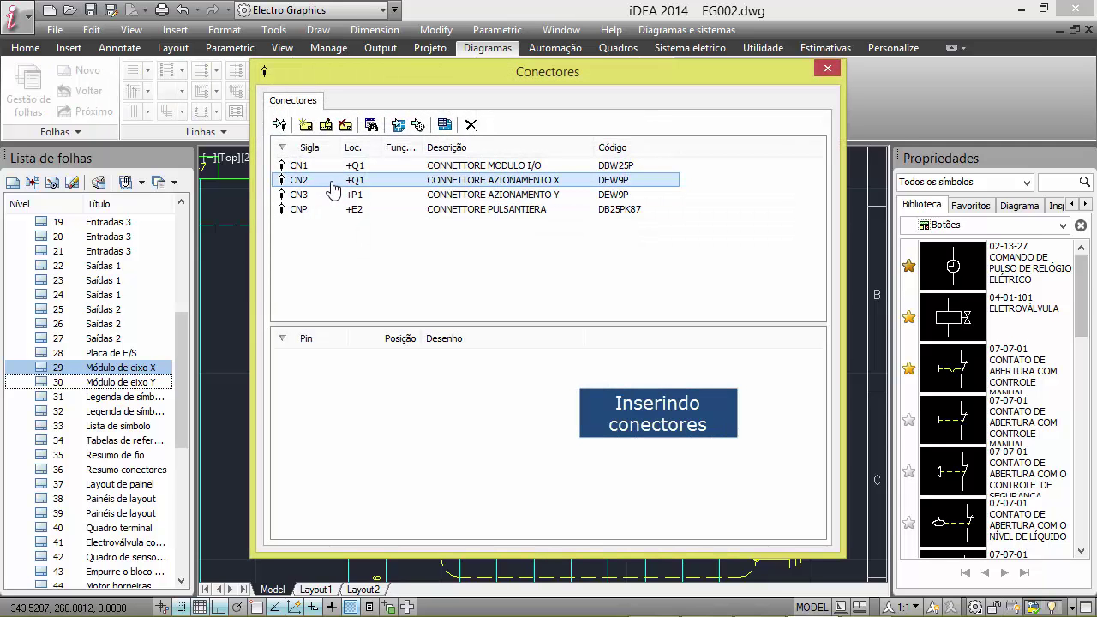
pyautogui.moveTo(333, 187)
pyautogui.mouseDown()
pyautogui.moveTo(400, 205)
pyautogui.moveTo(325, 184)
pyautogui.moveTo(339, 184)
pyautogui.moveTo(314, 189)
pyautogui.moveTo(331, 182)
pyautogui.mouseUp()
pyautogui.doubleClick(333, 187)
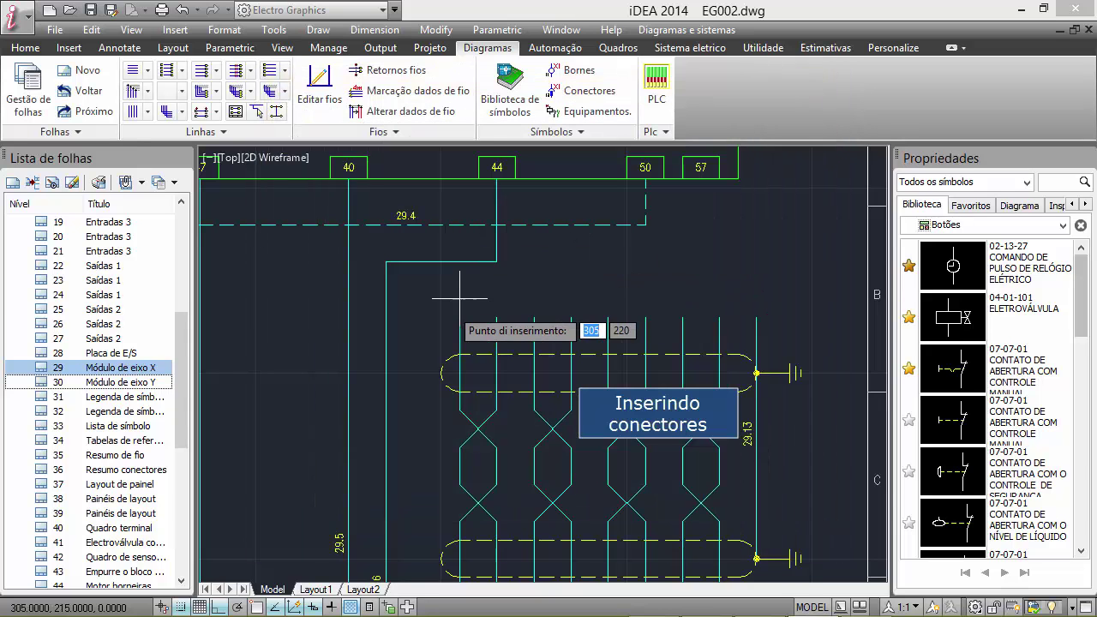
pyautogui.click(831, 317)
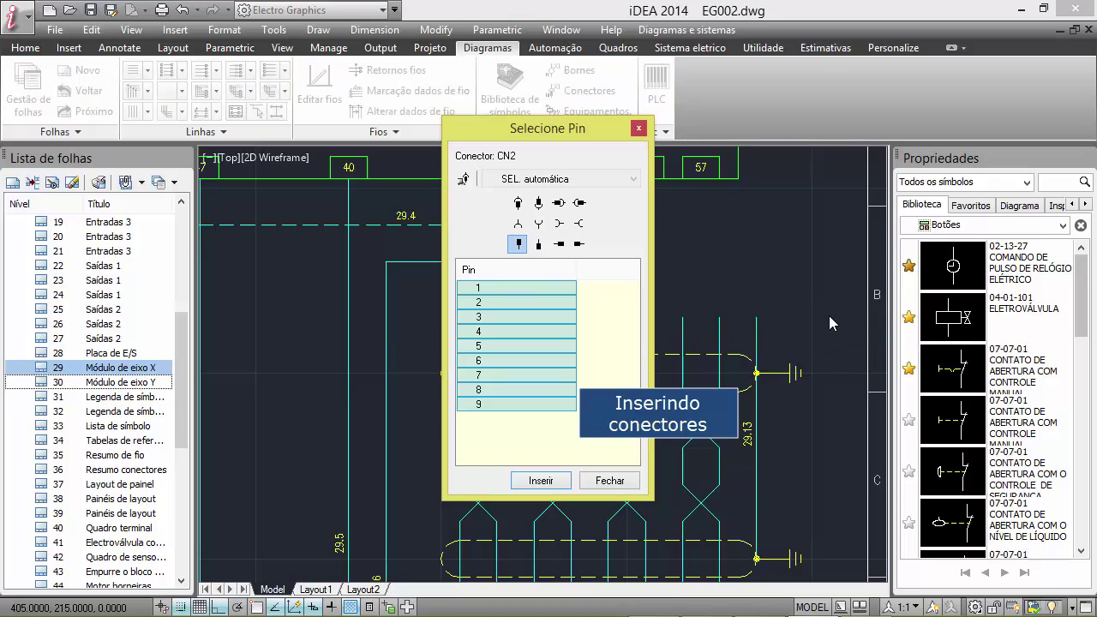
pyautogui.click(540, 481)
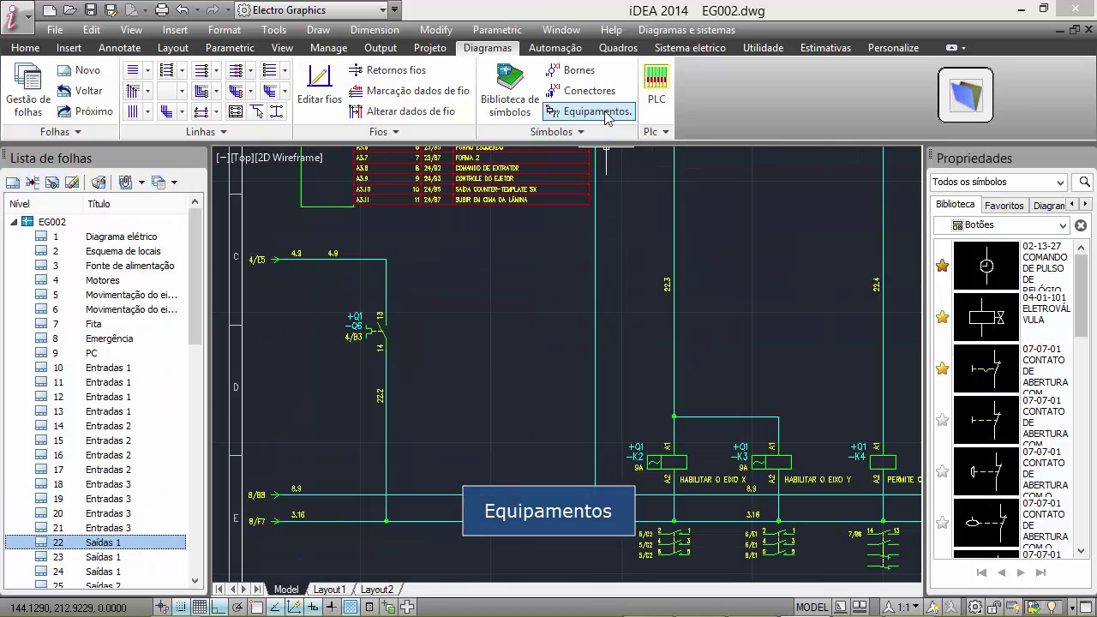
# Step: Examine the contacts and material data of relays and contactors K2 to K5 in the equipment list
pyautogui.click(606, 113)
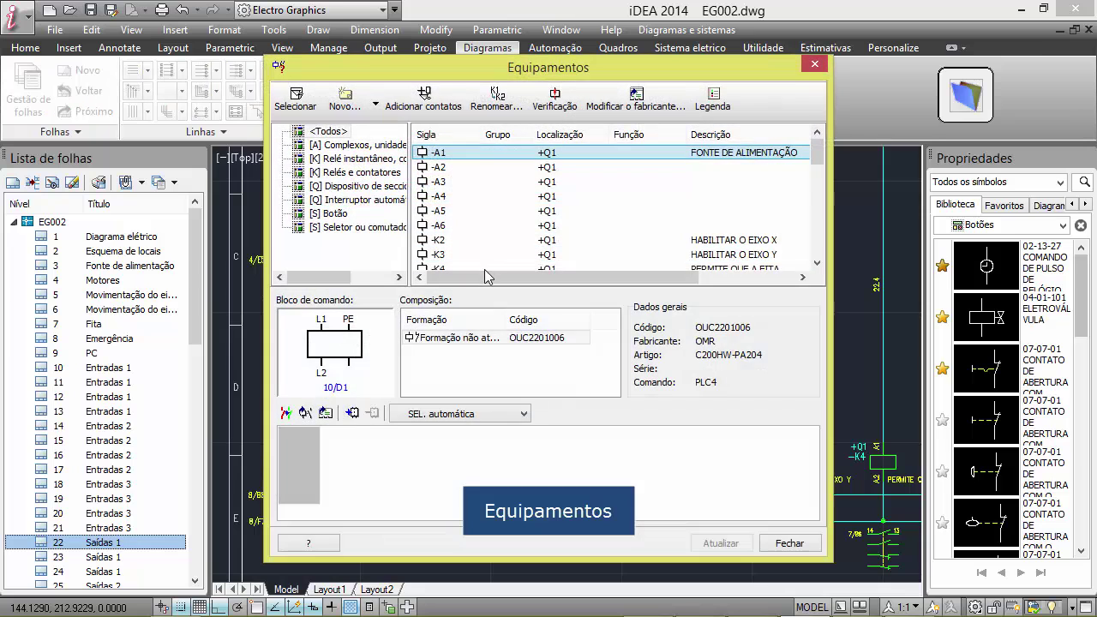
pyautogui.click(439, 241)
pyautogui.click(442, 254)
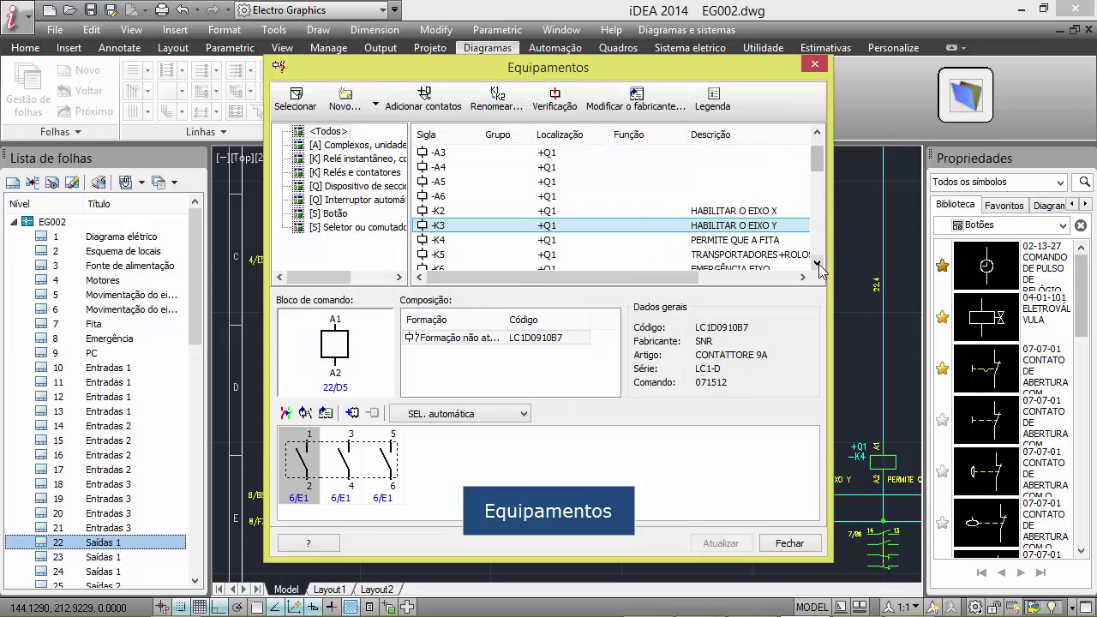
pyautogui.click(514, 226)
pyautogui.click(446, 240)
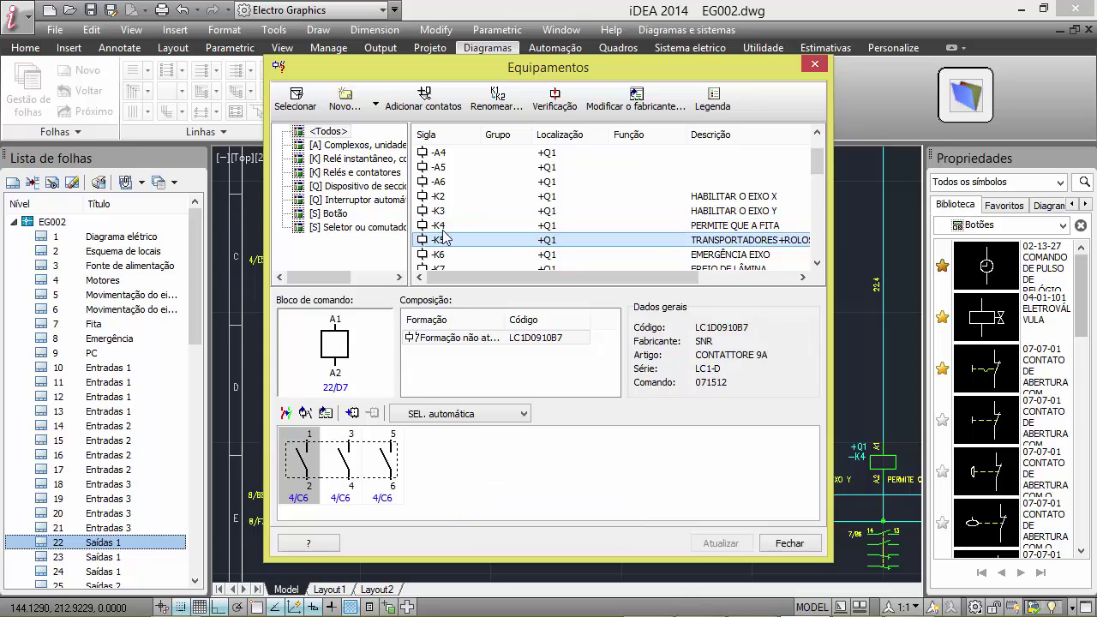
pyautogui.click(442, 228)
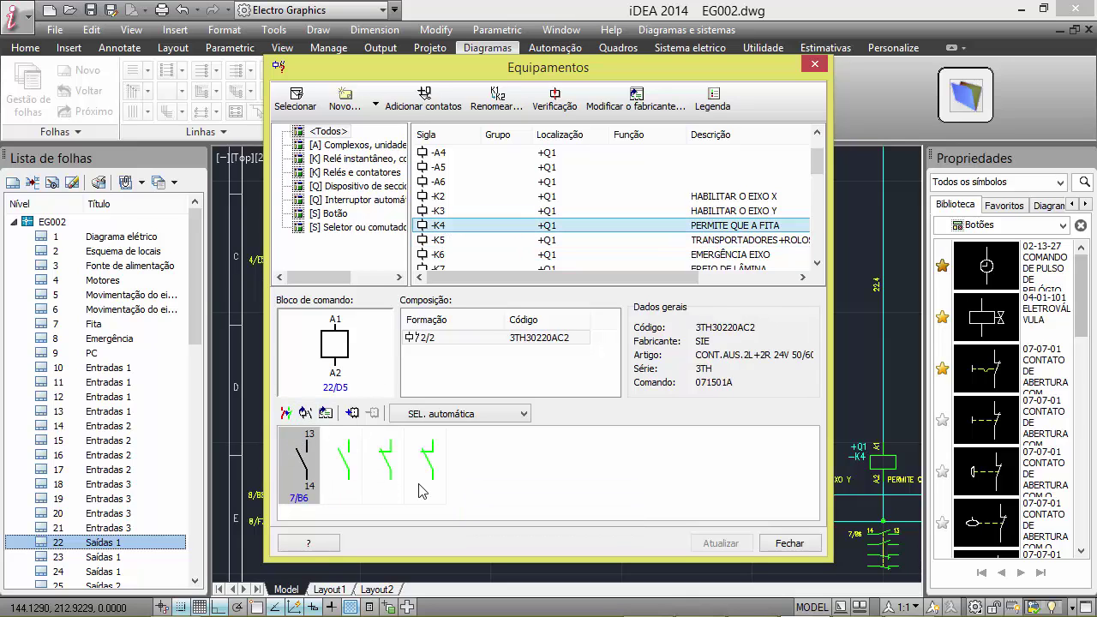
# Step: Create a new equipment formation from the base contactors group, using the three-pole contactor KM-3P-2L3R-01 (CONTATOR TRIPOLAR 2L+3R)
pyautogui.click(344, 101)
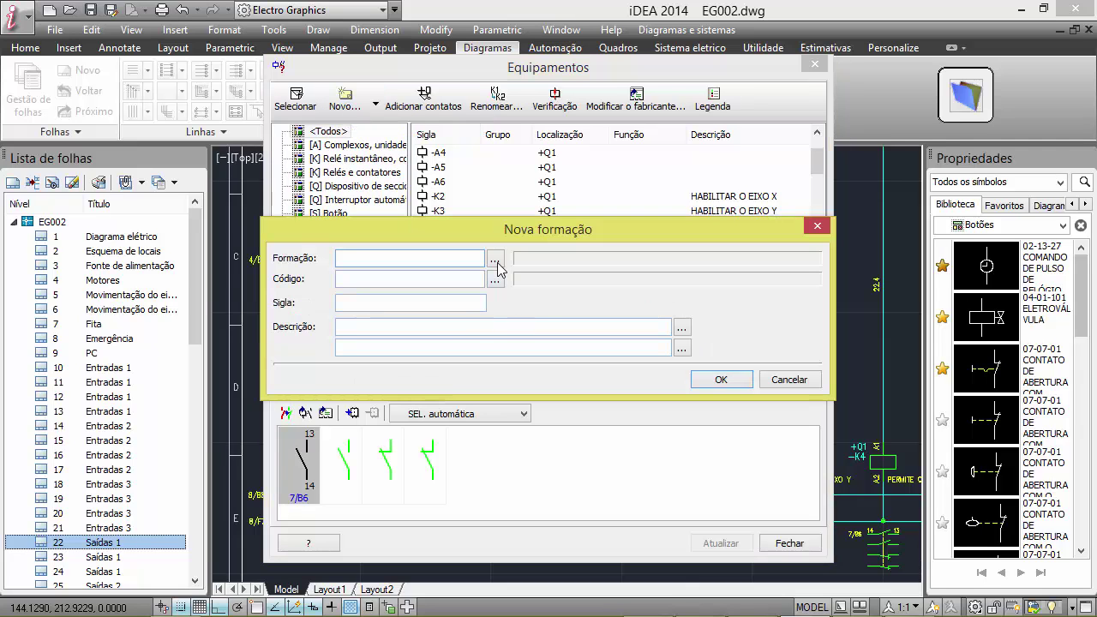
pyautogui.click(497, 261)
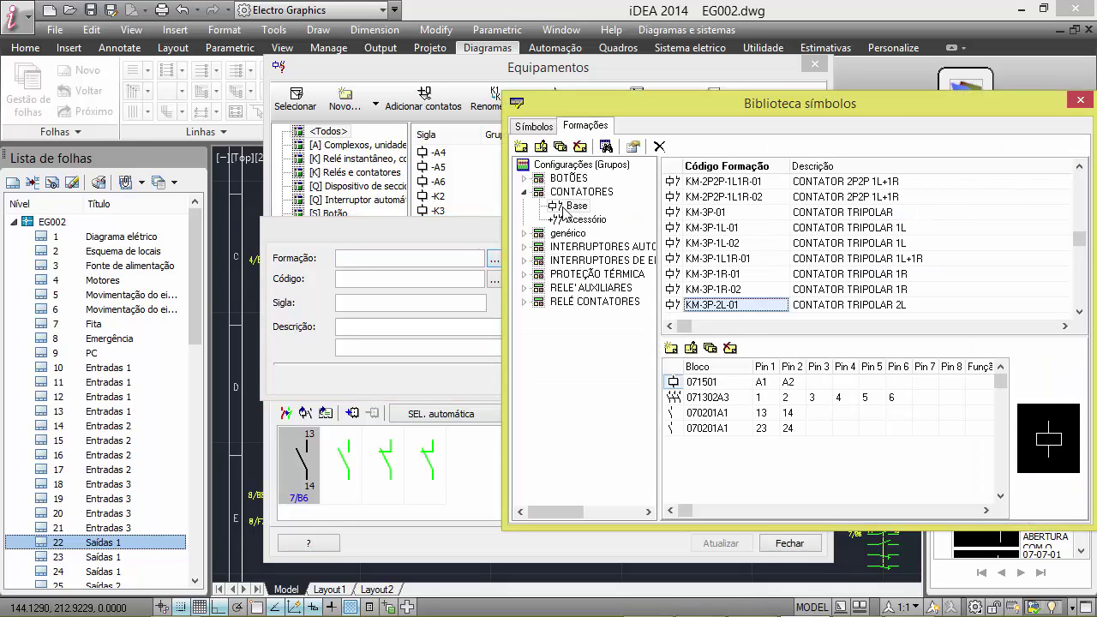
pyautogui.click(586, 219)
pyautogui.click(576, 206)
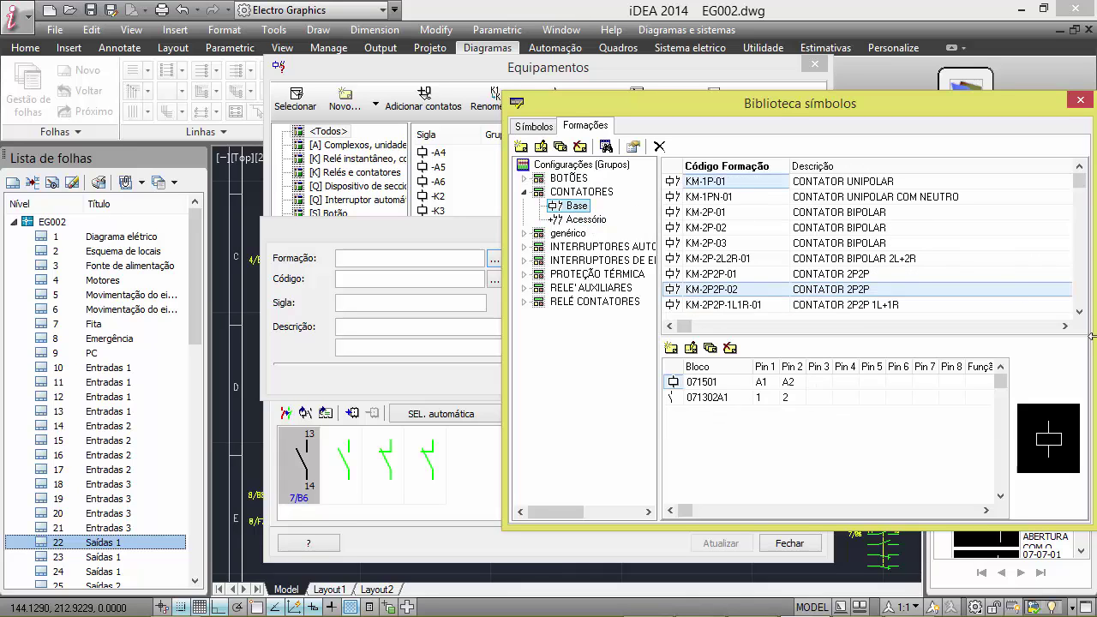
pyautogui.scroll(-15, 1082, 300)
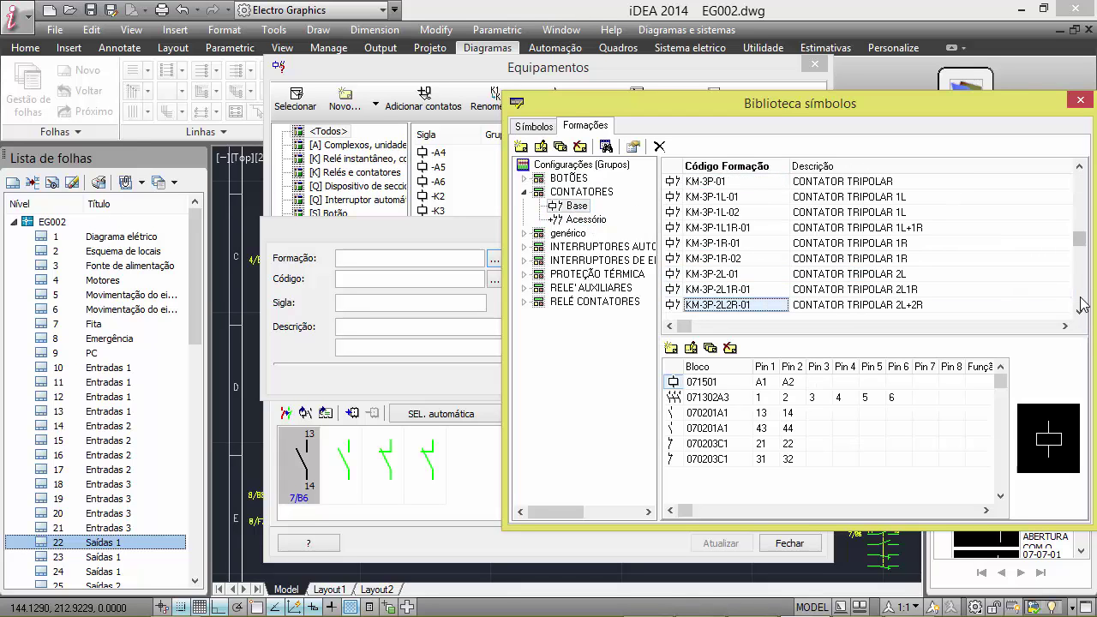
pyautogui.scroll(-3, 1082, 305)
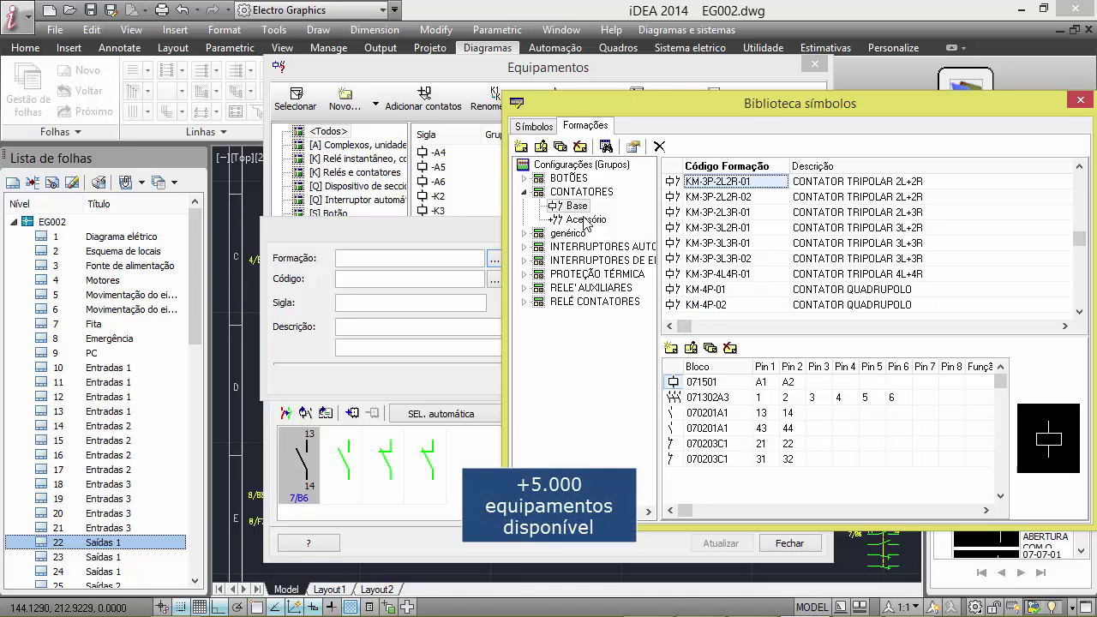
pyautogui.click(776, 215)
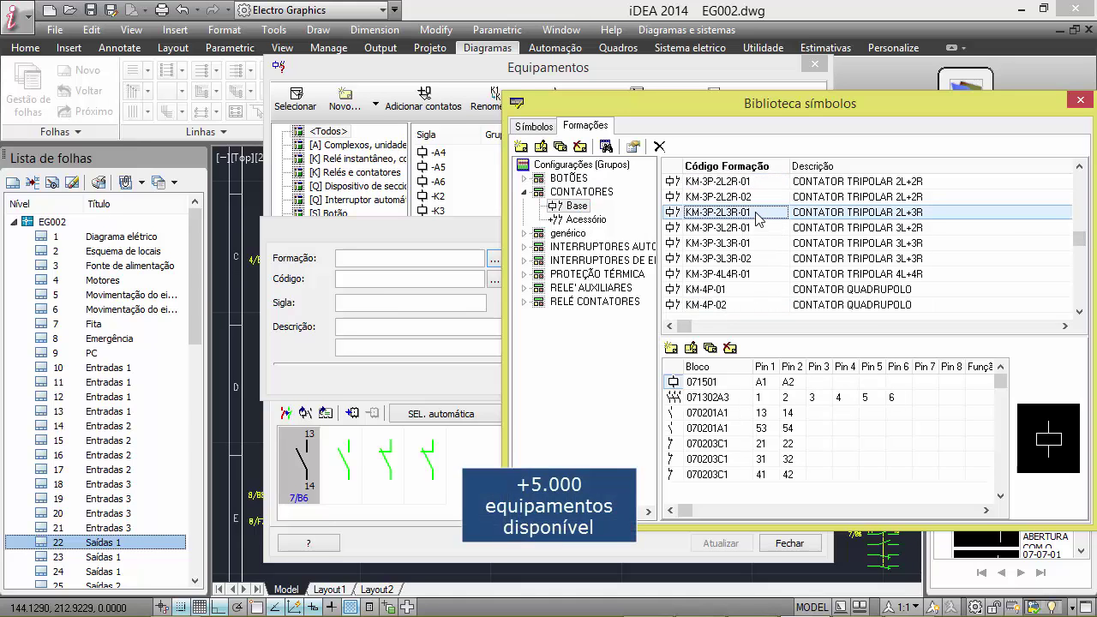
pyautogui.doubleClick(757, 212)
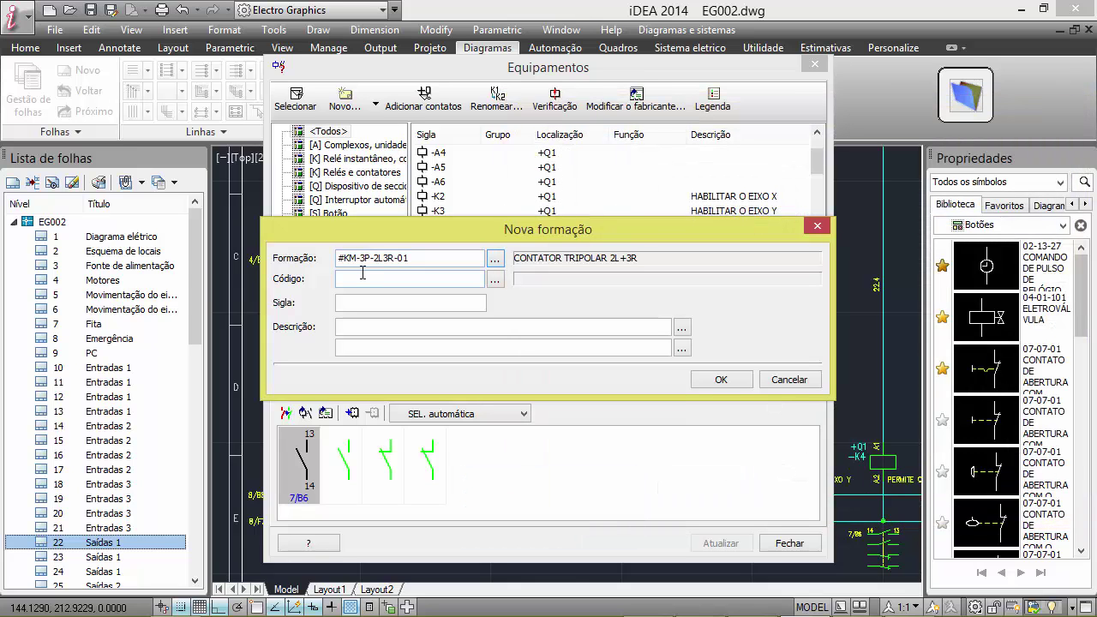
pyautogui.click(735, 380)
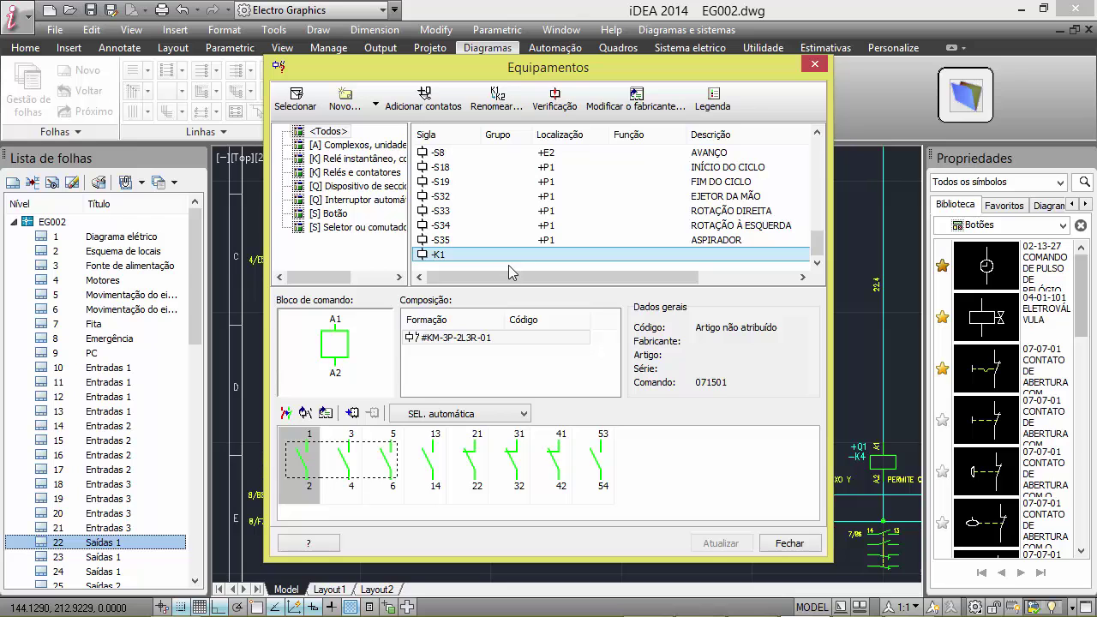
# Step: Insert the new contactor's coil on wire 22.2 below the Q6 contact on sheet 22, level with coil K2
pyautogui.doubleClick(334, 347)
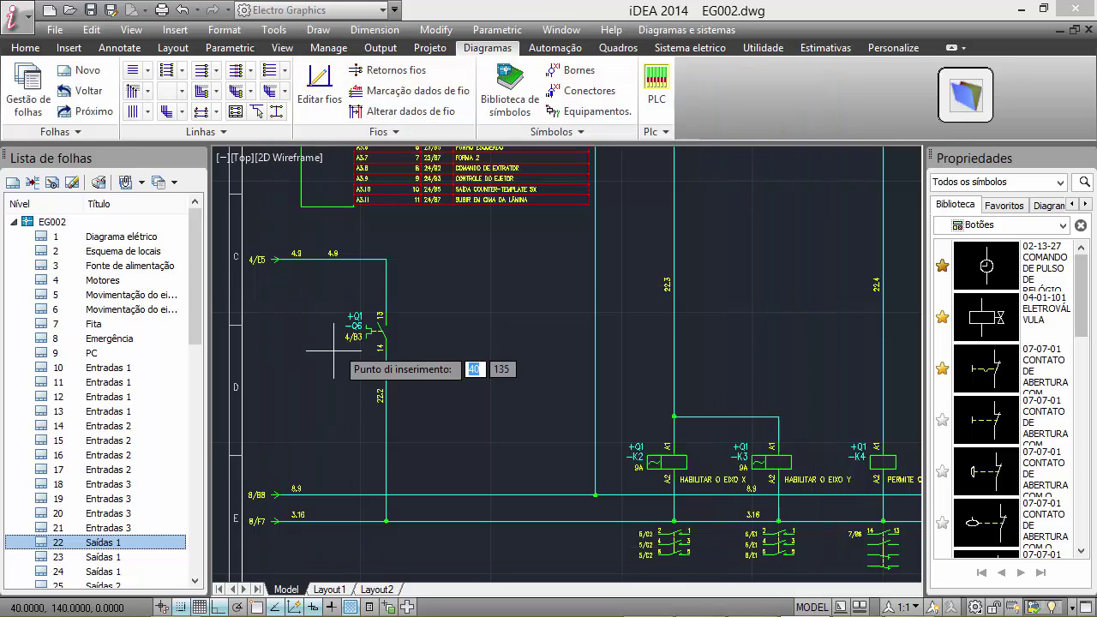
pyautogui.click(386, 443)
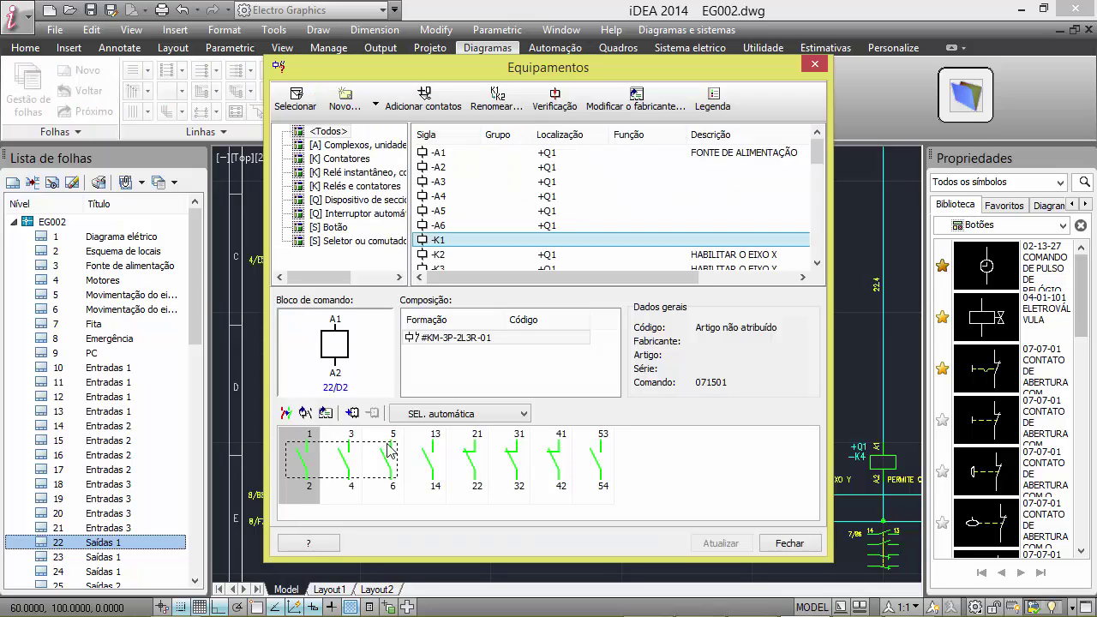
pyautogui.click(787, 544)
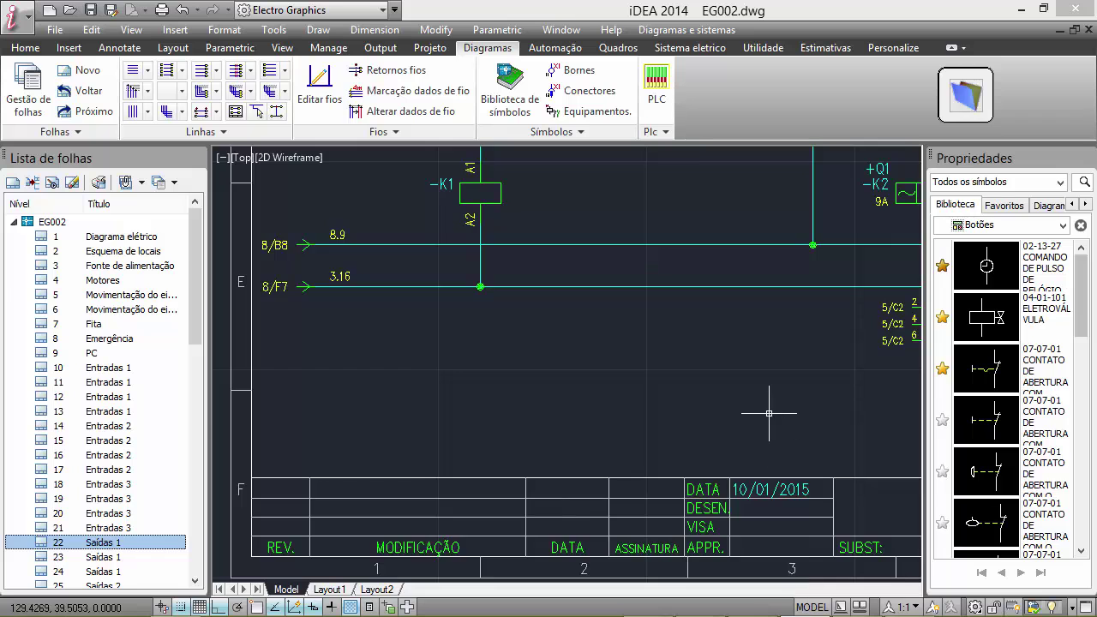
# Step: Insert K1's three main power contacts on wires 4.3, 4.5 and 4.7 below breaker Q6 on sheet 4 Motores
pyautogui.click(598, 111)
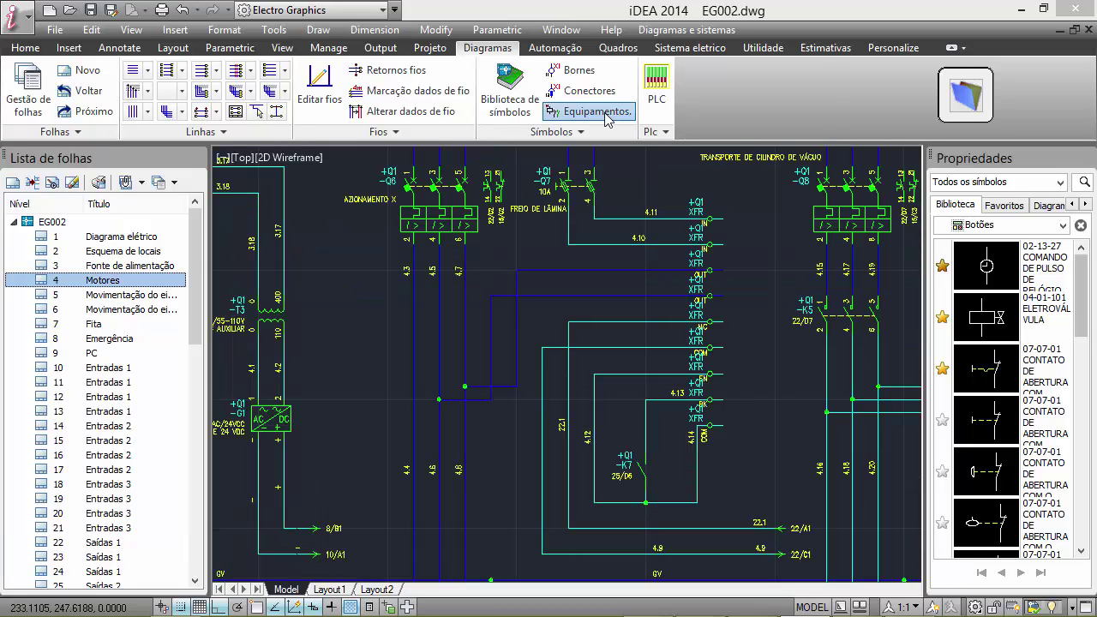
pyautogui.click(444, 240)
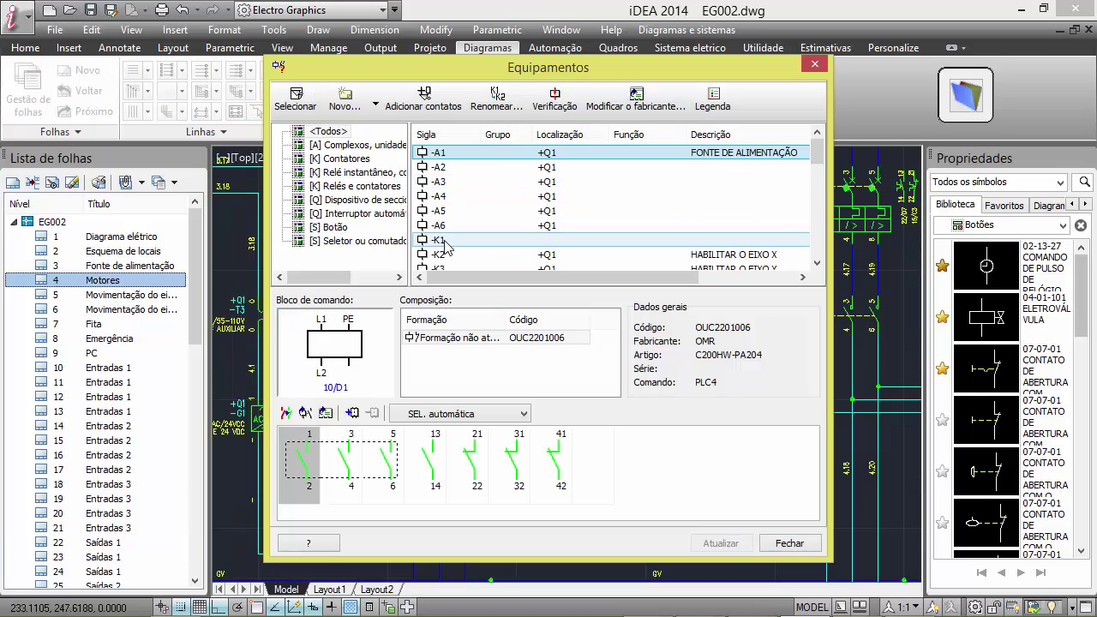
pyautogui.doubleClick(354, 467)
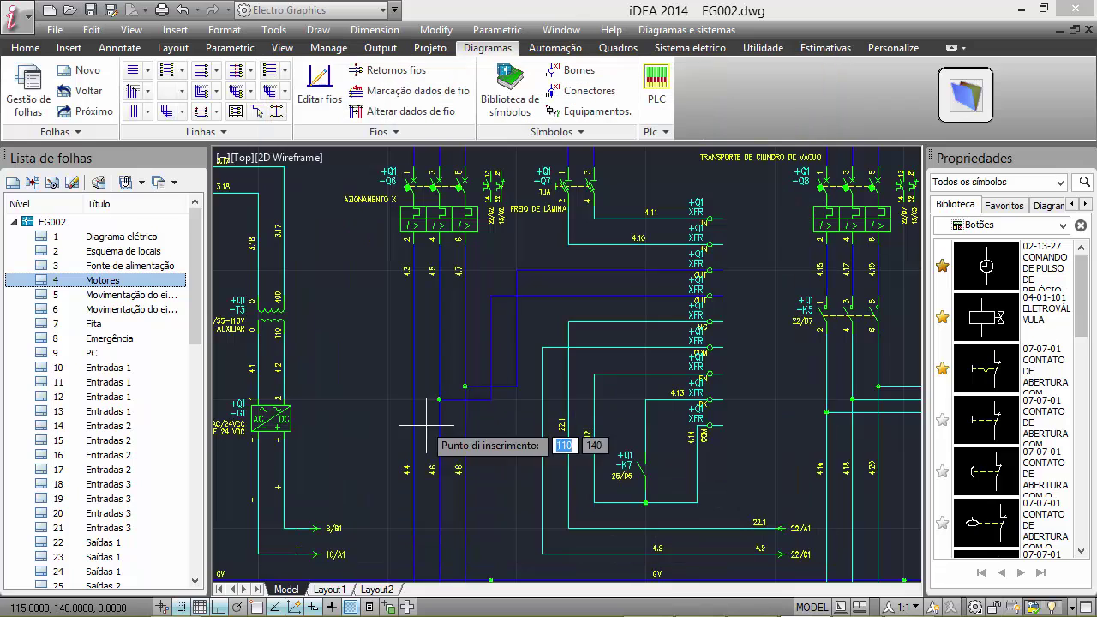
pyautogui.click(413, 308)
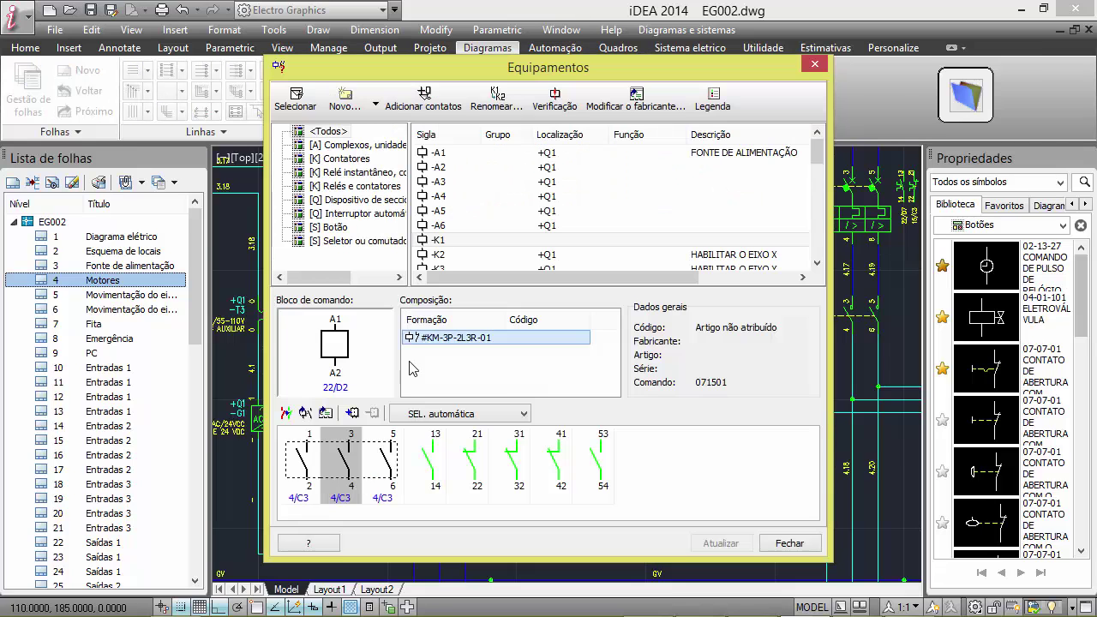
# Step: Insert K1's auxiliary contact 13-14 on wire 4.14, just below the XFR COM terminal
pyautogui.doubleClick(435, 463)
pyautogui.scroll(3, 601, 441)
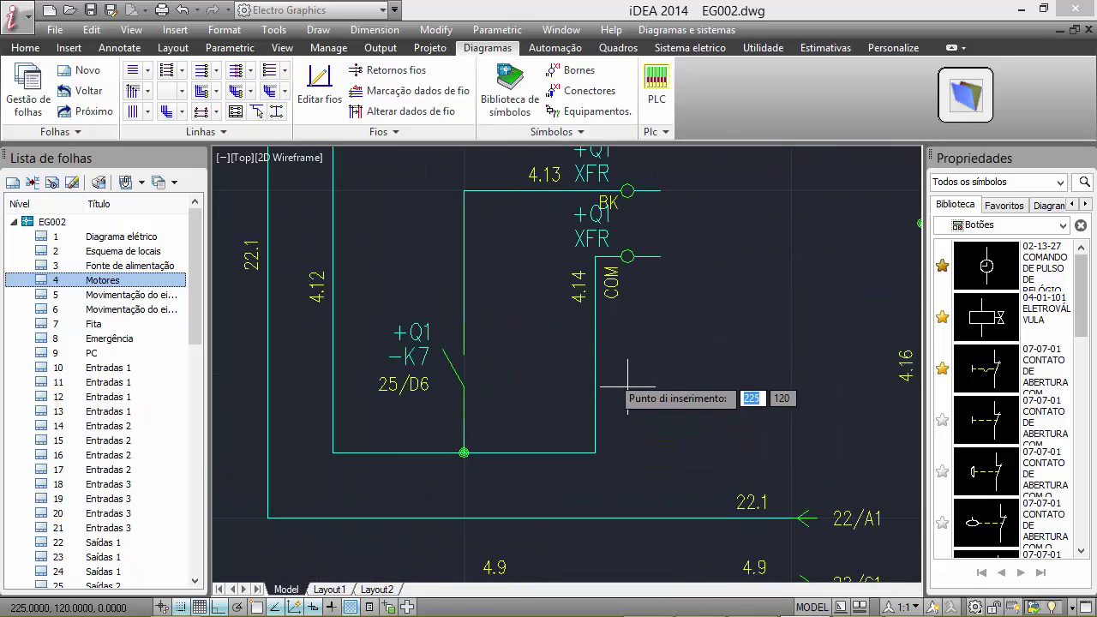
pyautogui.click(595, 322)
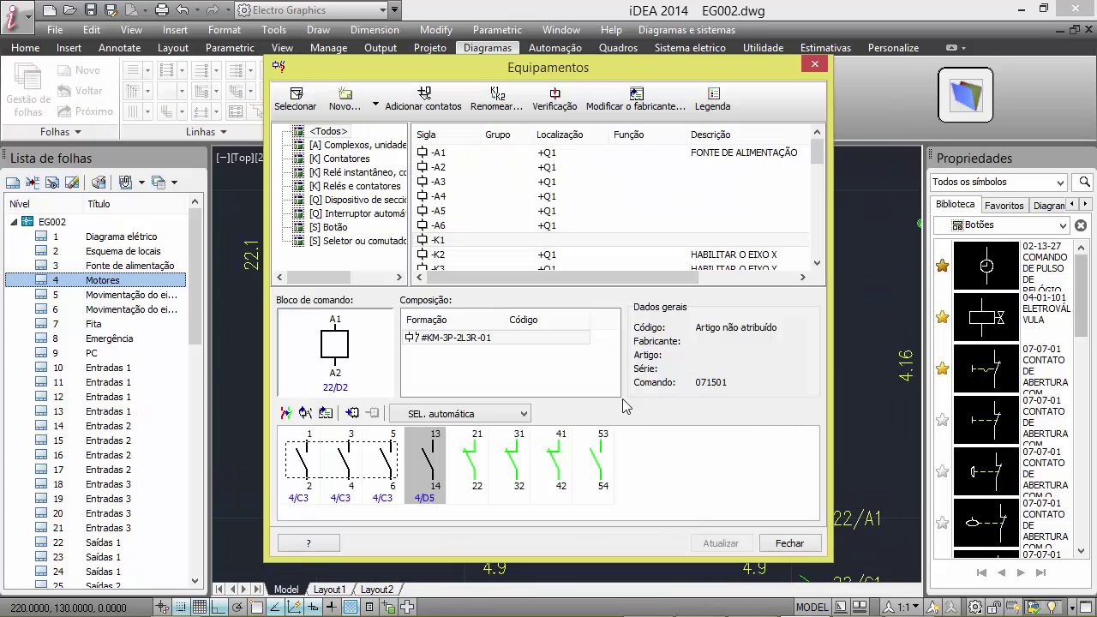
pyautogui.click(787, 544)
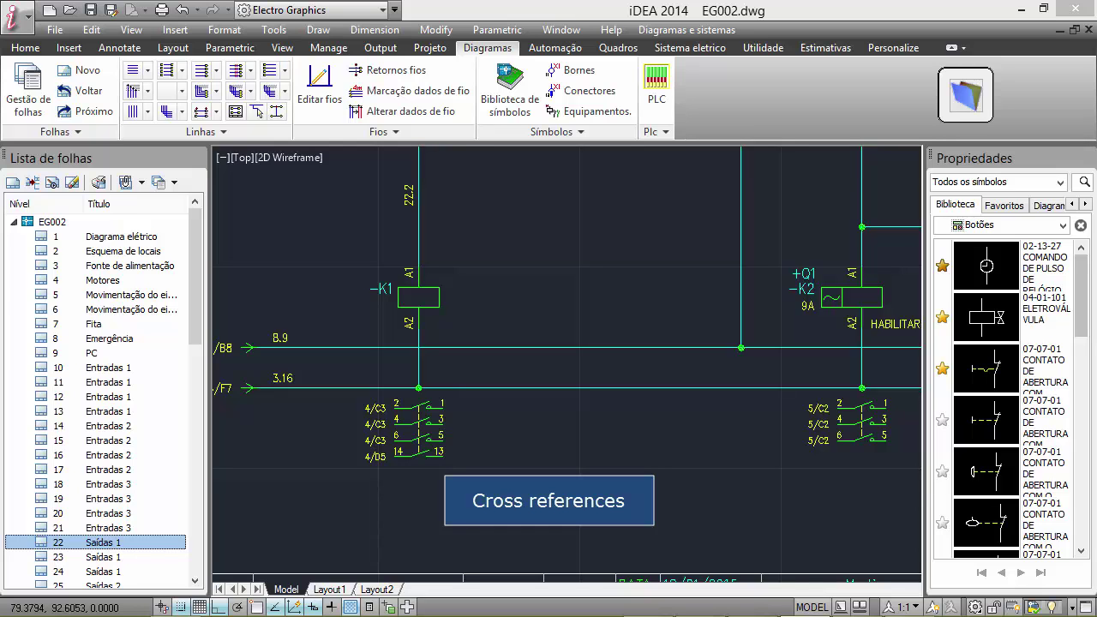
# Step: Open sheet 10 Entradas 1 and examine the operands of PLC cards A2 and A3 in the PLC manager
pyautogui.doubleClick(108, 368)
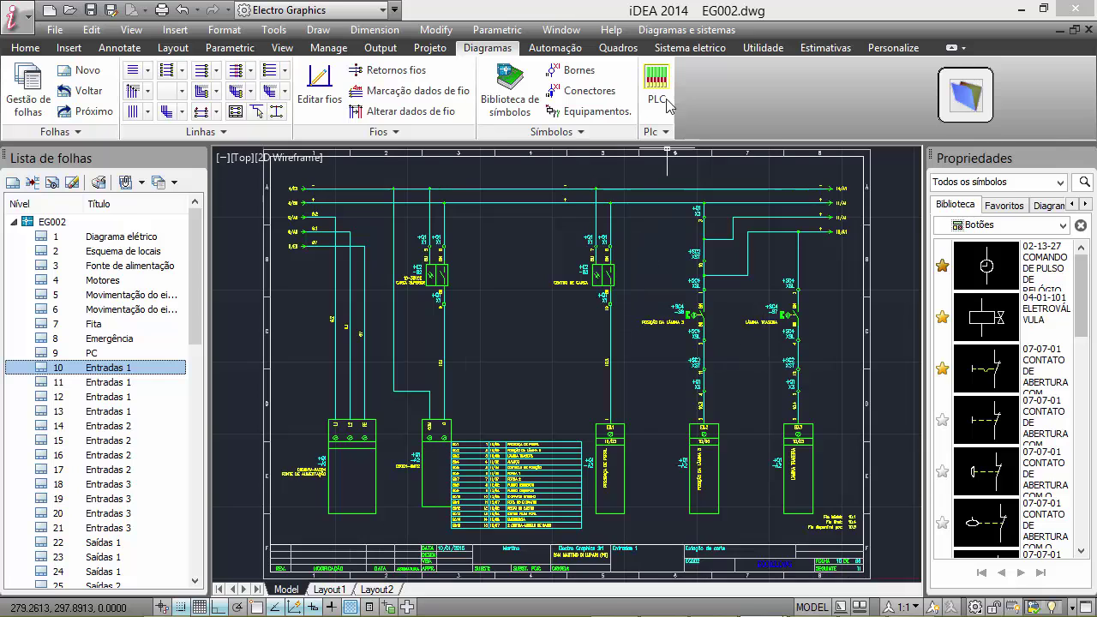
pyautogui.click(657, 101)
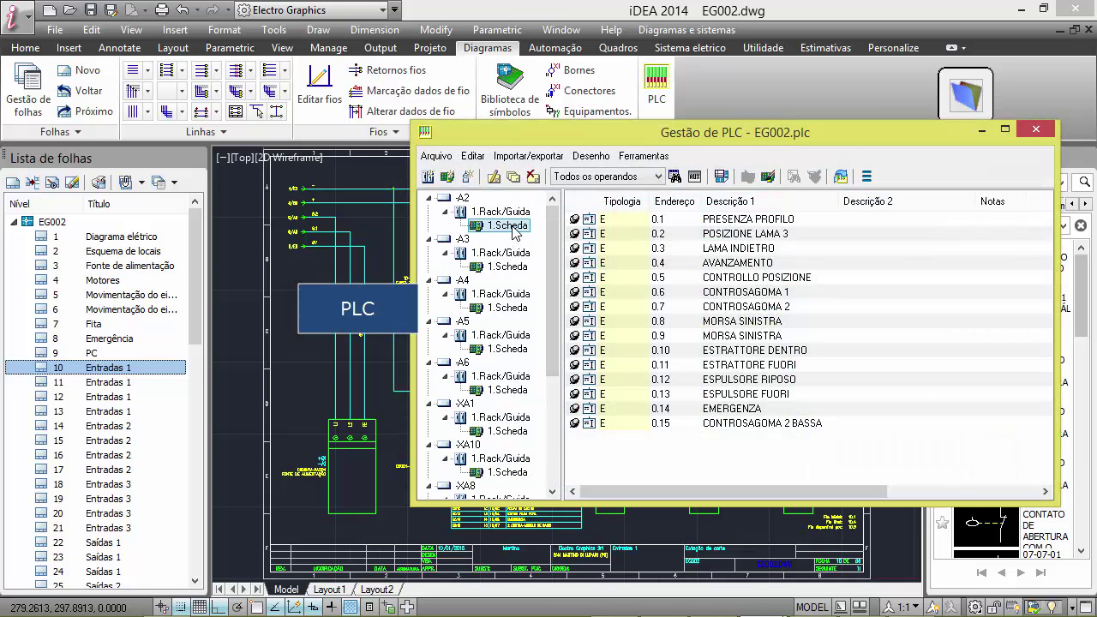
pyautogui.click(507, 266)
pyautogui.click(507, 227)
pyautogui.click(688, 234)
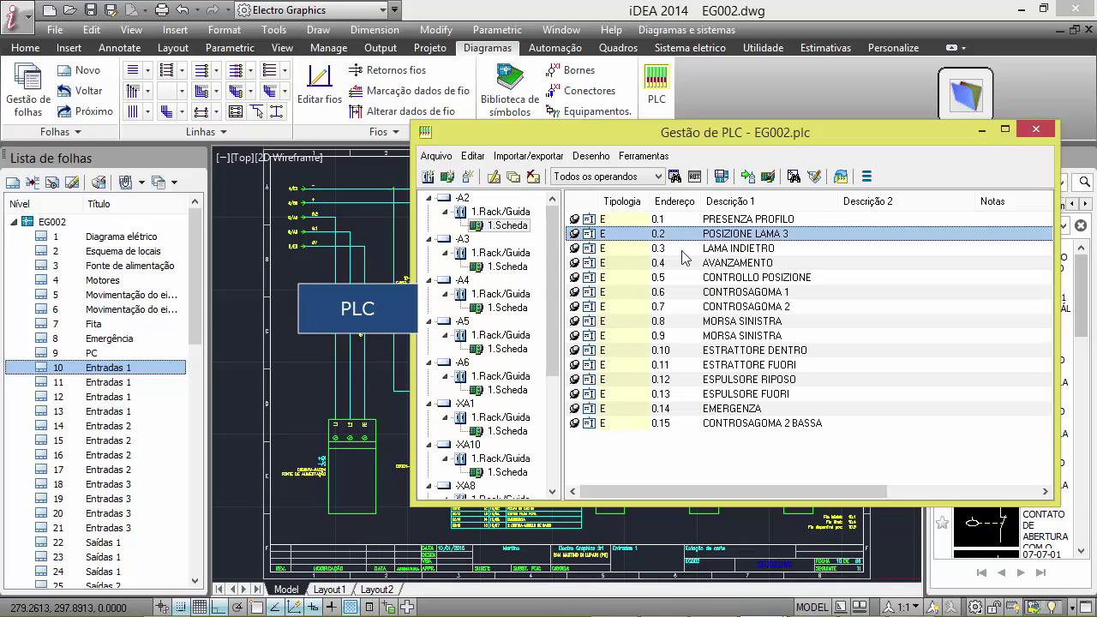
pyautogui.click(684, 262)
pyautogui.click(685, 278)
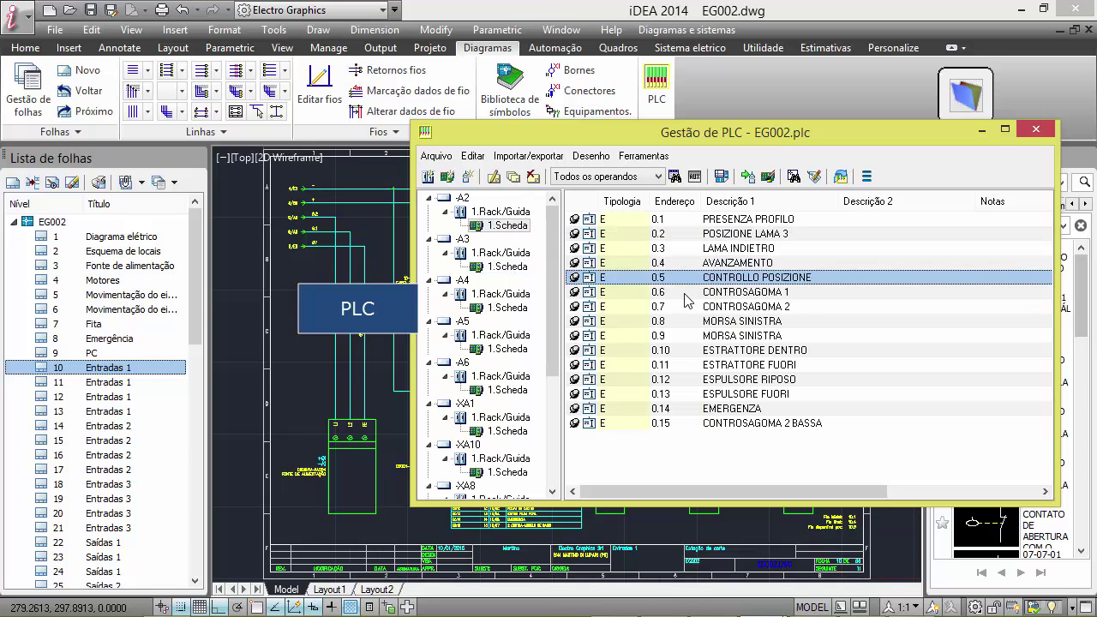
pyautogui.click(506, 227)
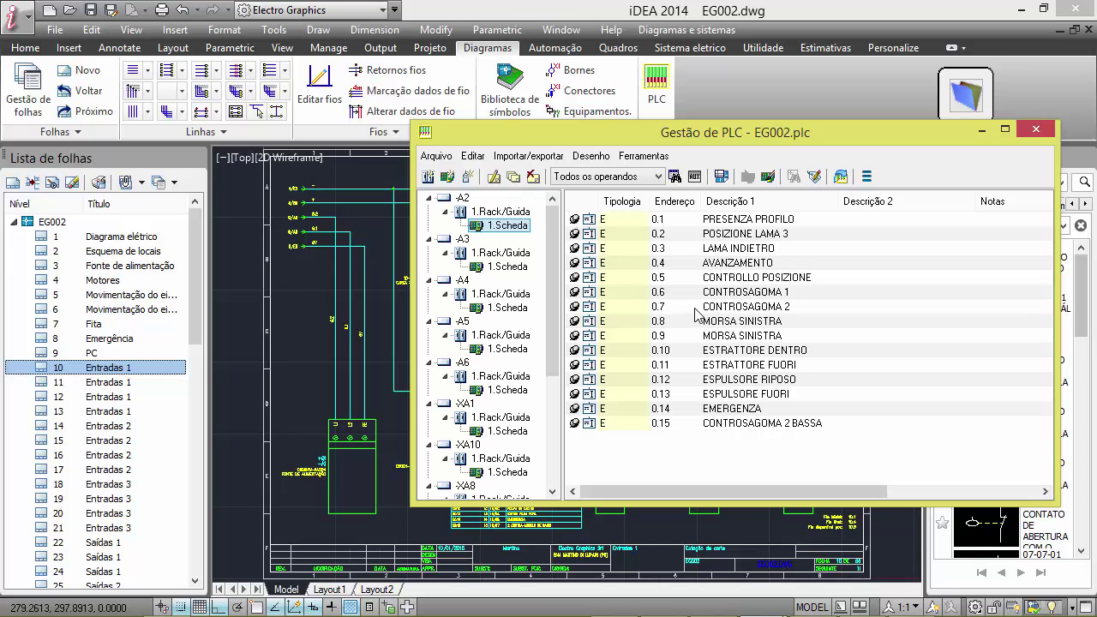
# Step: Browse the Siemens S7-300 series in the PLC unit archive, then leave it without choosing a unit
pyautogui.doubleClick(525, 233)
pyautogui.click(155, 341)
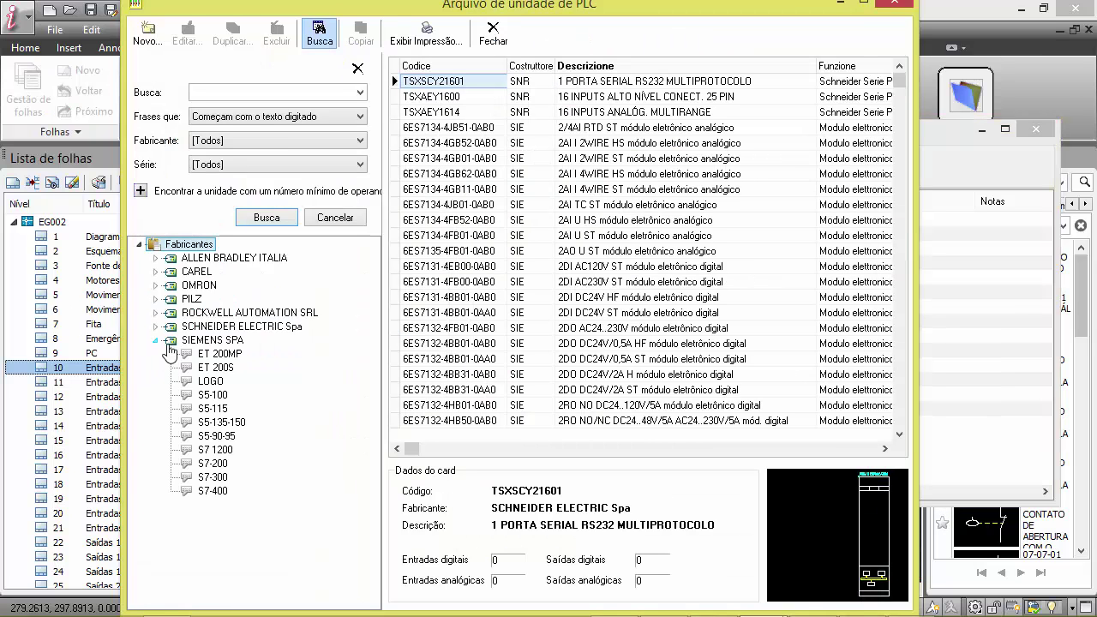
pyautogui.click(212, 477)
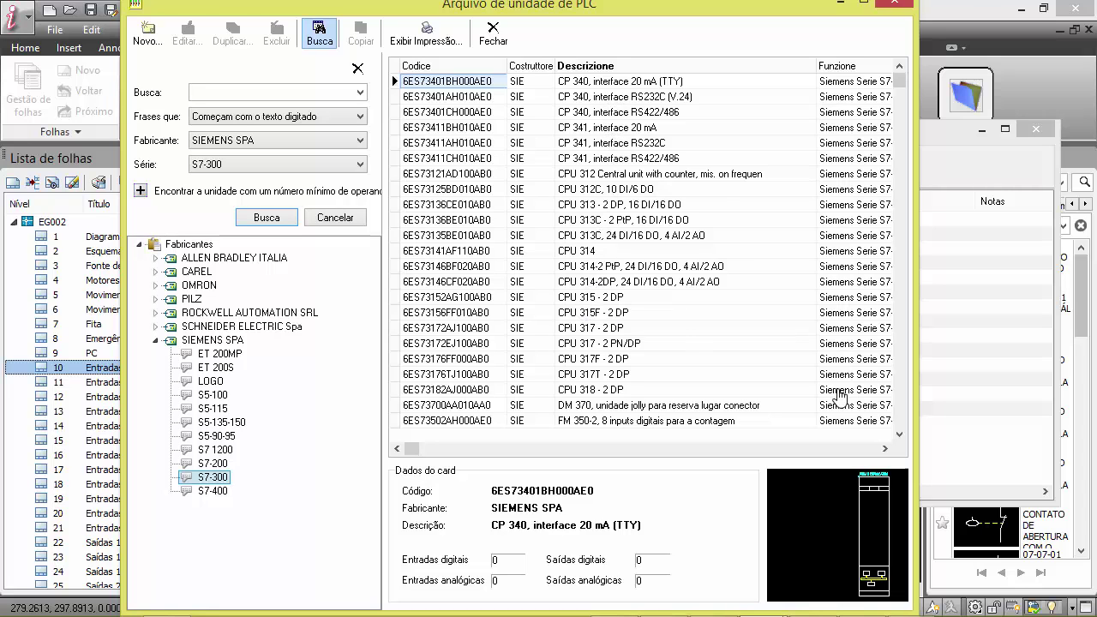
pyautogui.press('pagedown')
pyautogui.press('pagedown')
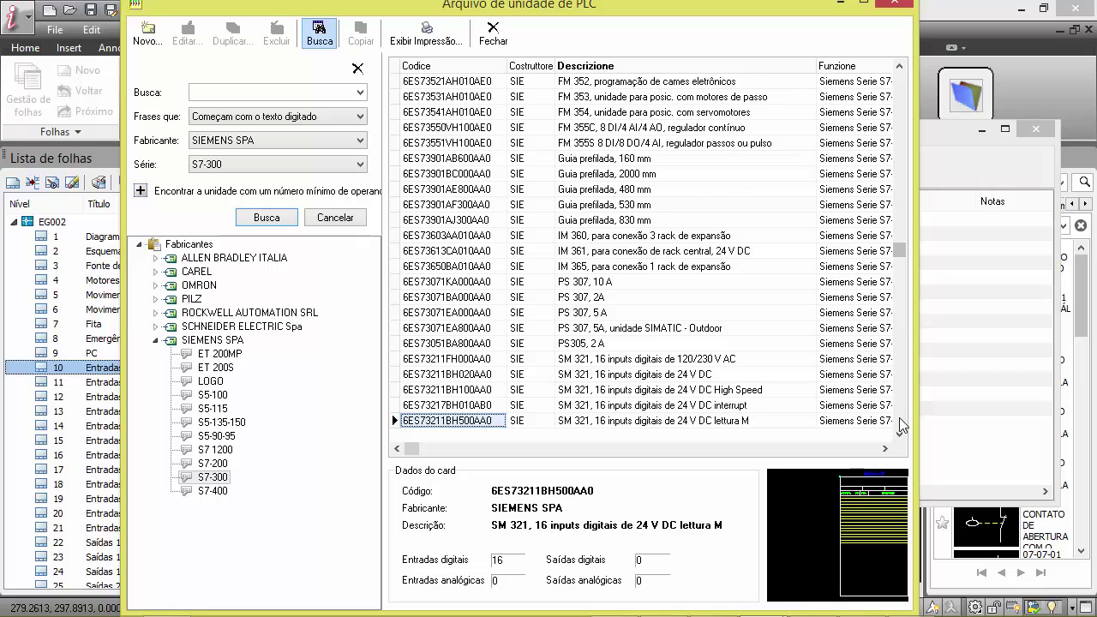
pyautogui.press('pagedown')
pyautogui.press('Escape')
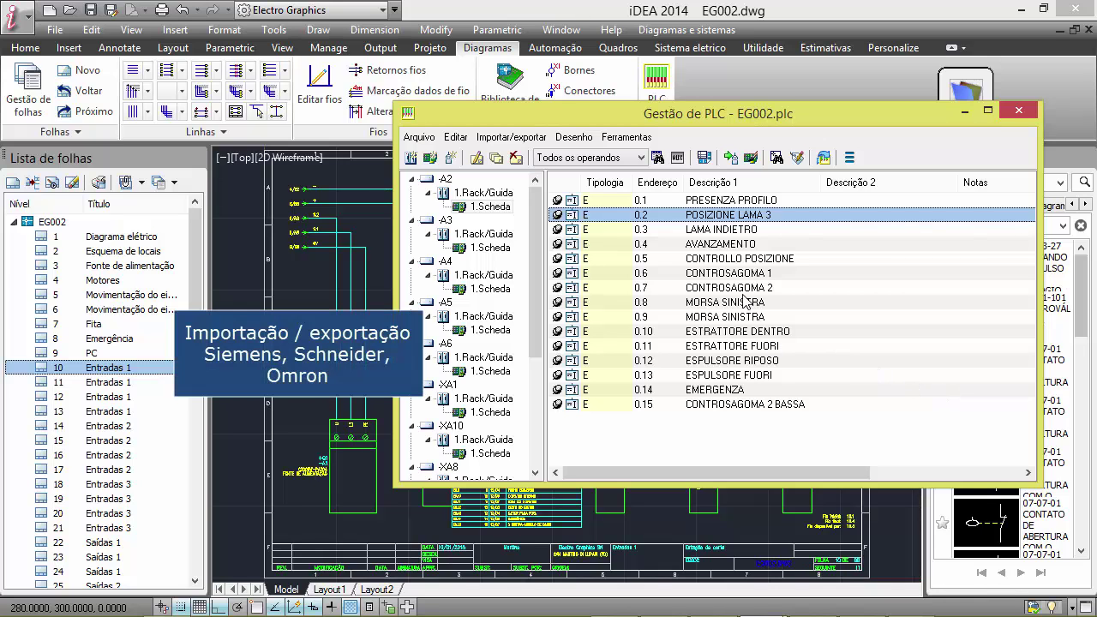
# Step: Compare the A2 card symbols and operand table drawn on sheet 10 with the operand list in the PLC manager
pyautogui.moveTo(531, 113); pyautogui.dragTo(690, 123)
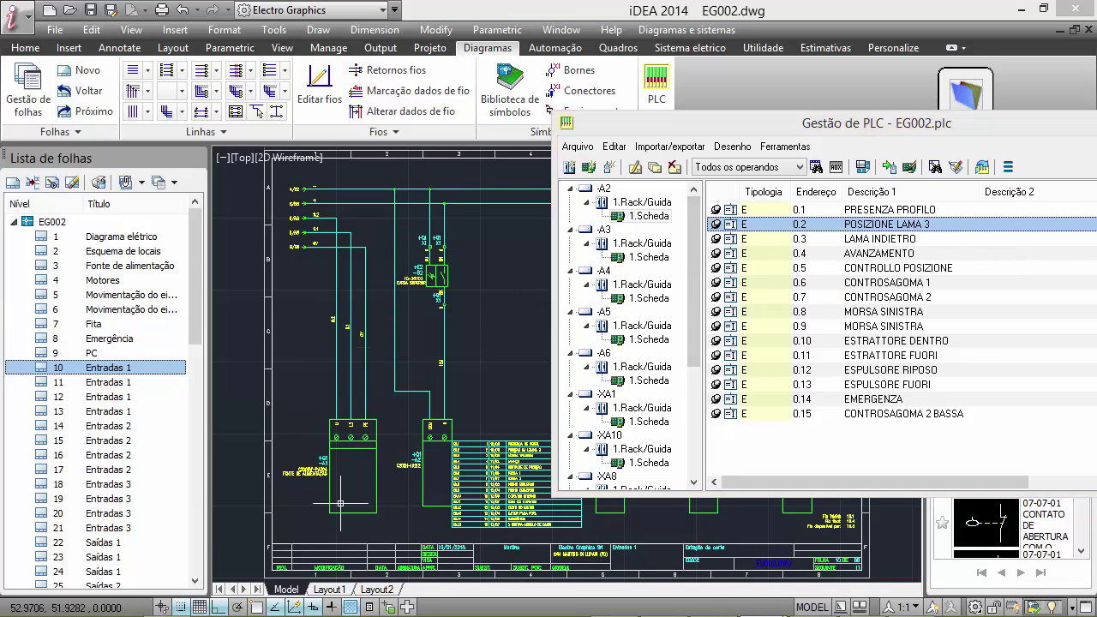
pyautogui.moveTo(480, 463); pyautogui.dragTo(476, 460, button='middle')
pyautogui.scroll(1, 476, 460)
pyautogui.scroll(1, 331, 404)
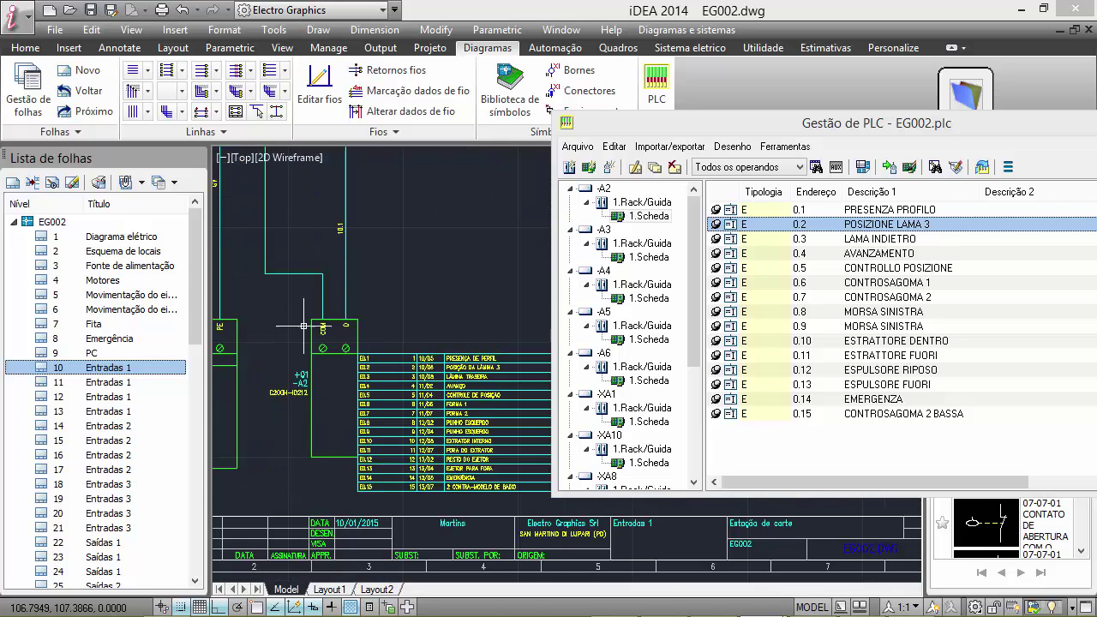
pyautogui.scroll(-3, 279, 369)
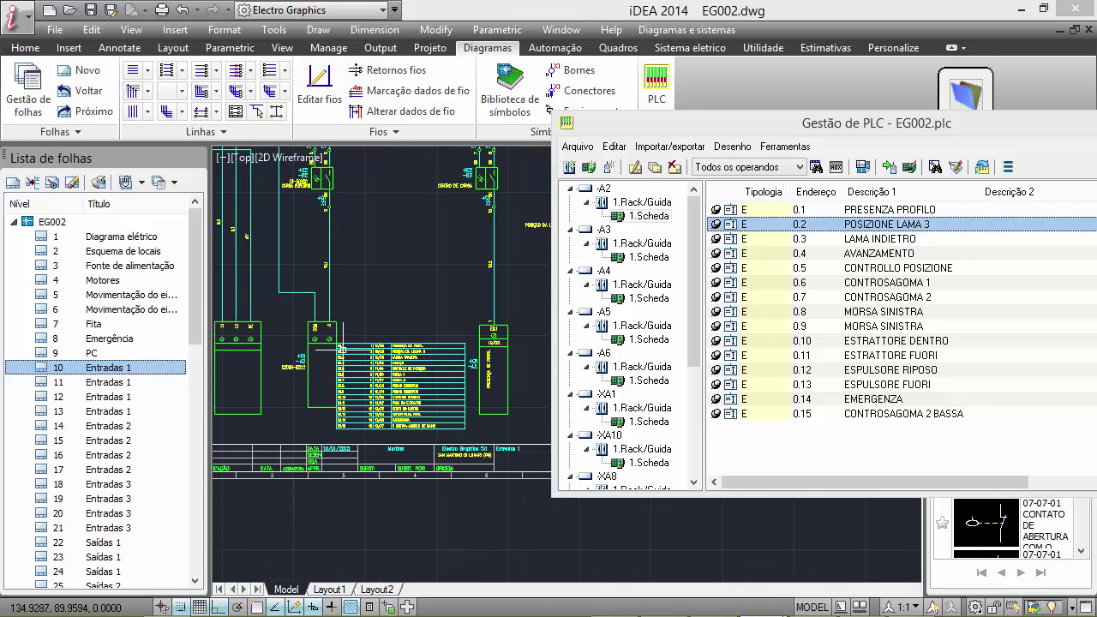
pyautogui.scroll(1, 279, 373)
pyautogui.scroll(1, 315, 386)
pyautogui.scroll(1, 339, 392)
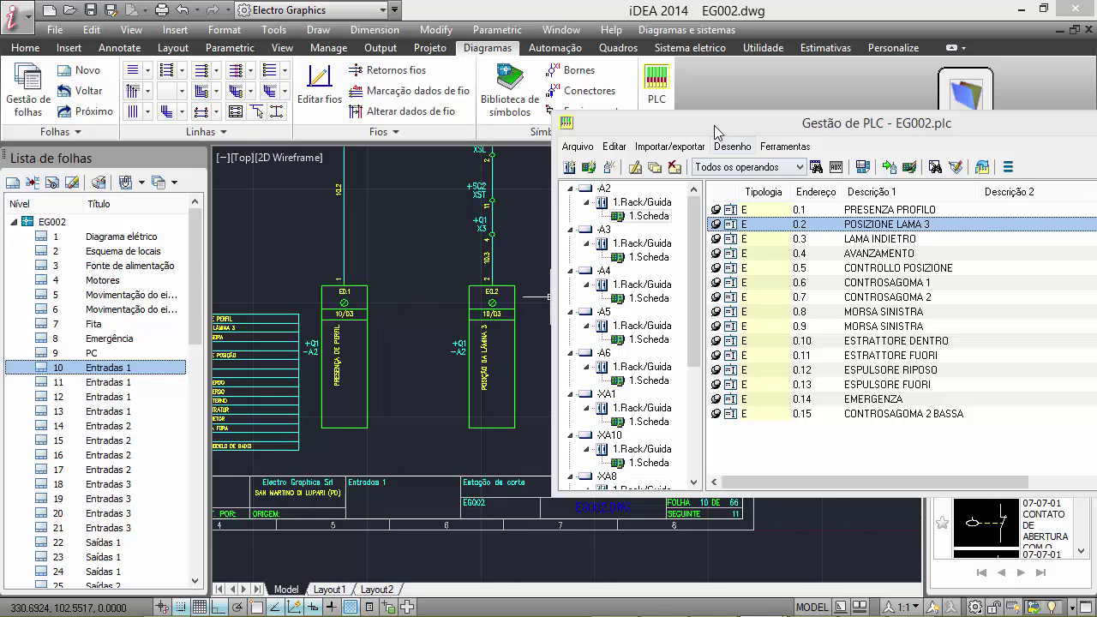
pyautogui.moveTo(714, 125); pyautogui.dragTo(789, 155)
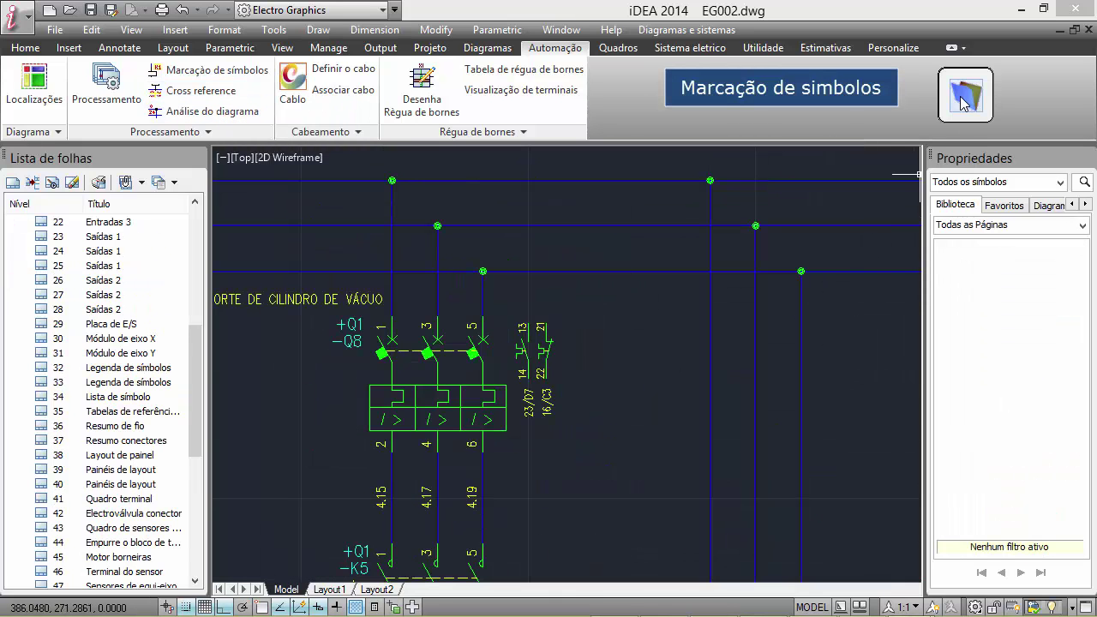
# Step: Insert a three-pole thermal-magnetic breaker, block 07131083, across the three vertical wires beyond Q8, level with it, keeping the proposed device tag
pyautogui.click(965, 101)
pyautogui.doubleClick(796, 296)
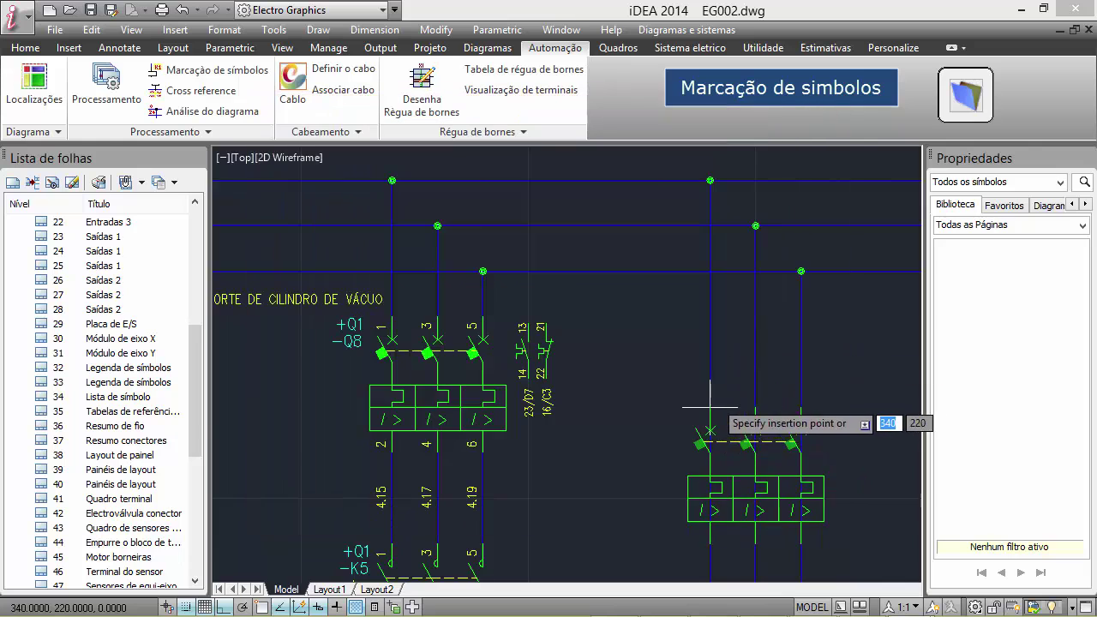
pyautogui.click(709, 318)
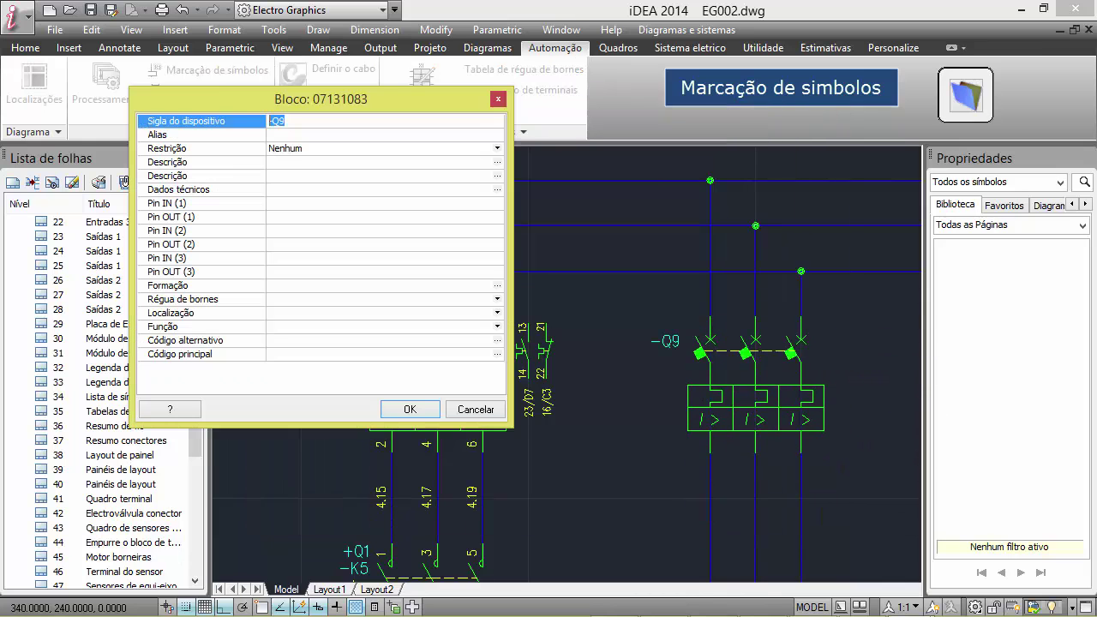
pyautogui.click(410, 410)
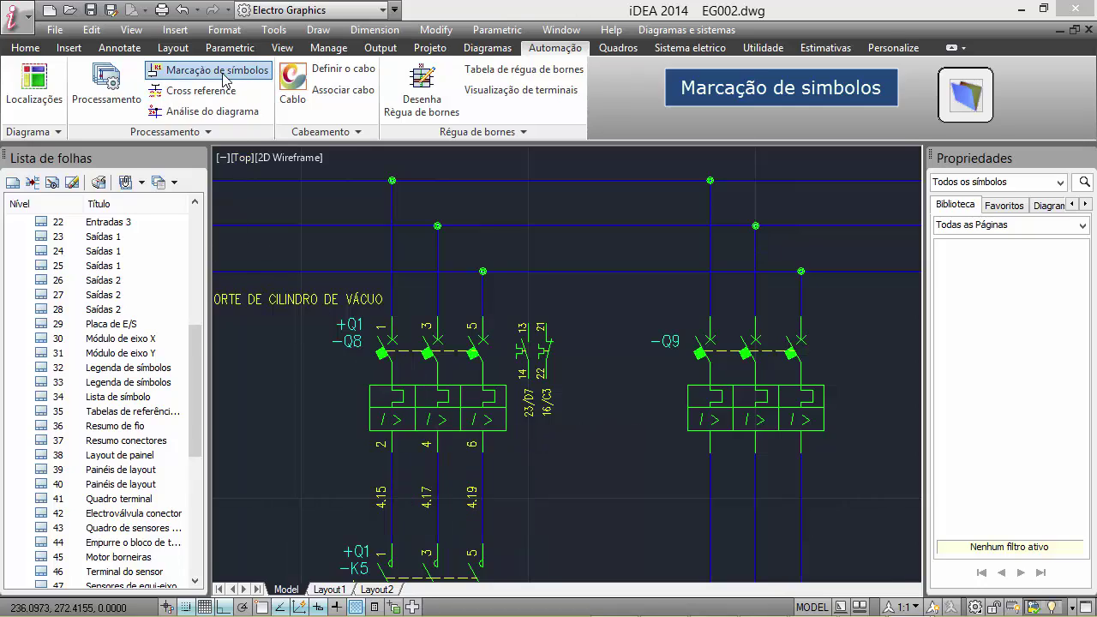
# Step: Preview the symbol marking types K5, K3.5, K308H and 3K5 under the IEC 750 standard, and select -K5
pyautogui.click(208, 69)
pyautogui.click(335, 239)
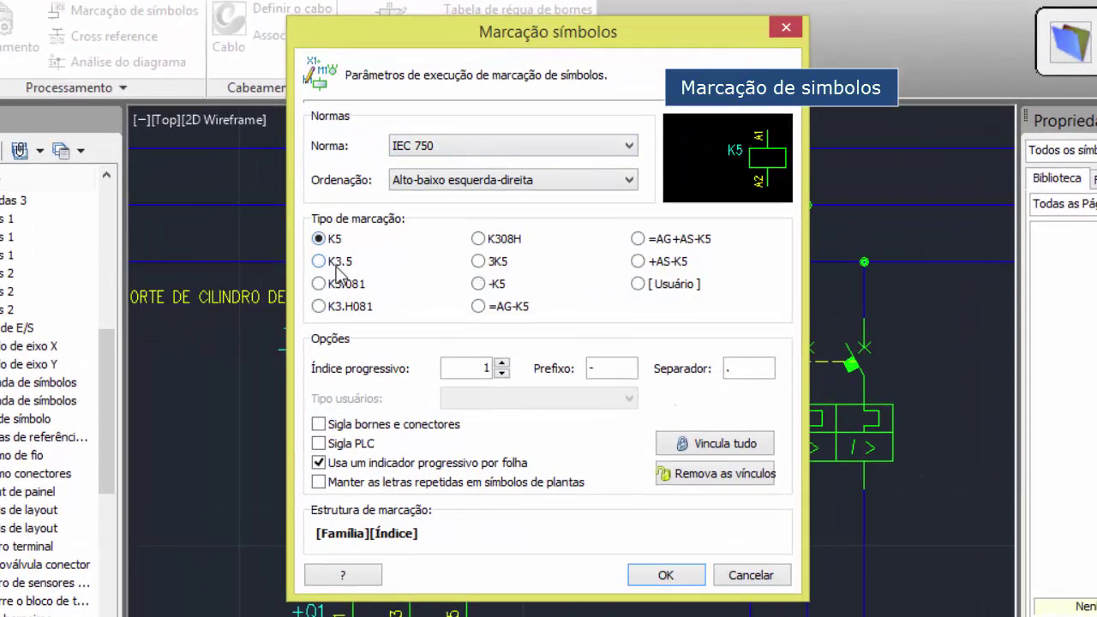
pyautogui.click(337, 263)
pyautogui.click(498, 266)
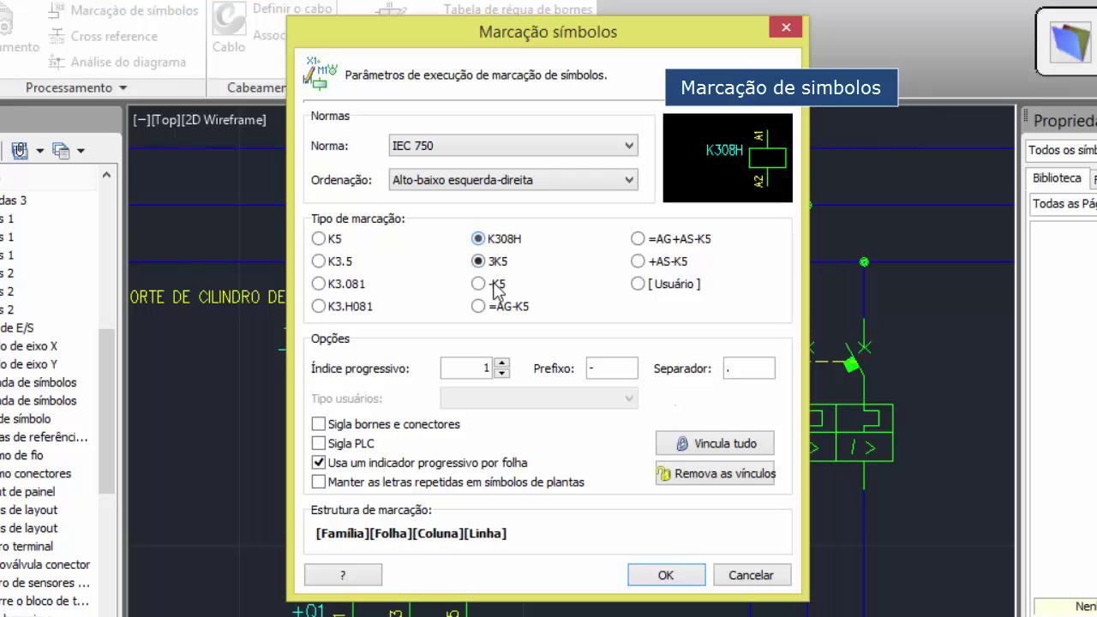
pyautogui.click(479, 284)
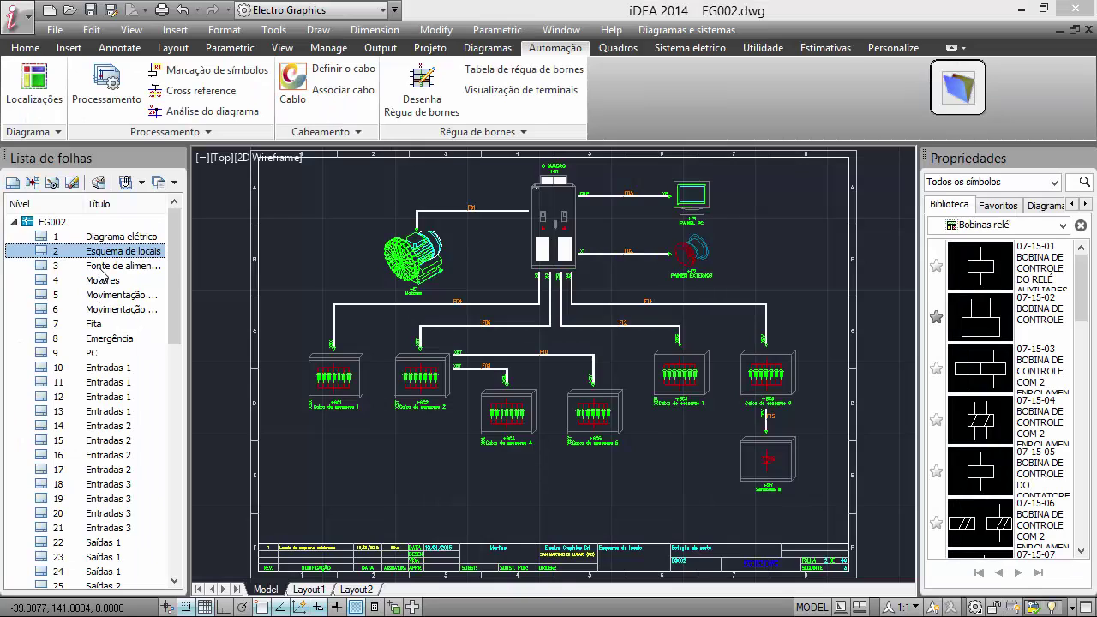
# Step: Browse the project sheets from 3 Fonte de alimentação to 5, and go back to sheet 2 Esquema de locais
pyautogui.click(100, 268)
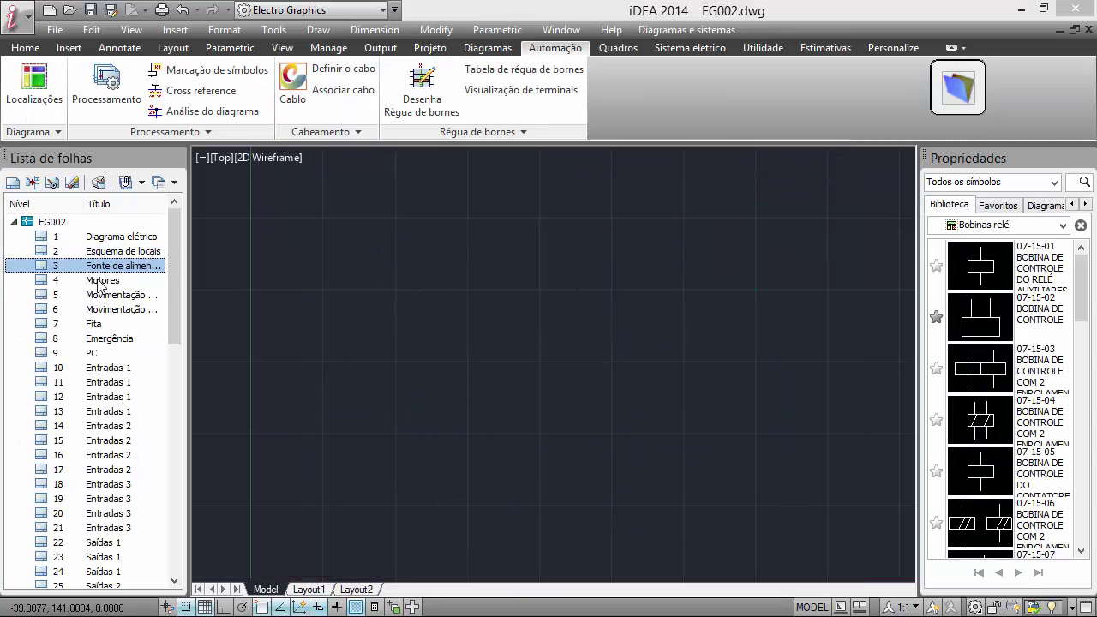
pyautogui.click(101, 282)
pyautogui.click(102, 296)
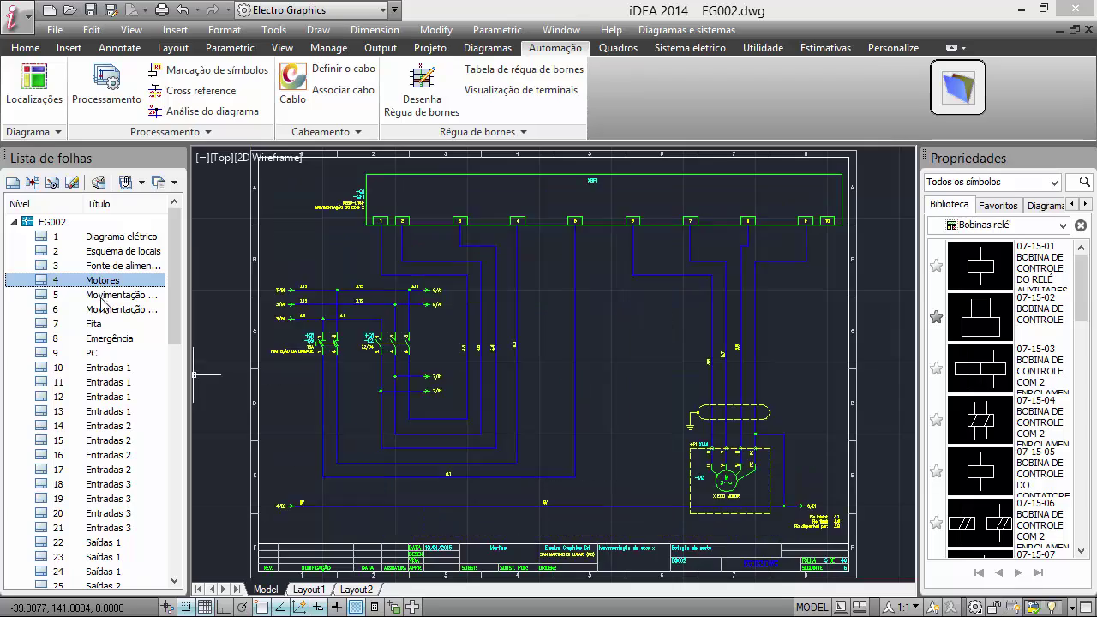
pyautogui.click(102, 281)
pyautogui.click(109, 268)
pyautogui.click(114, 253)
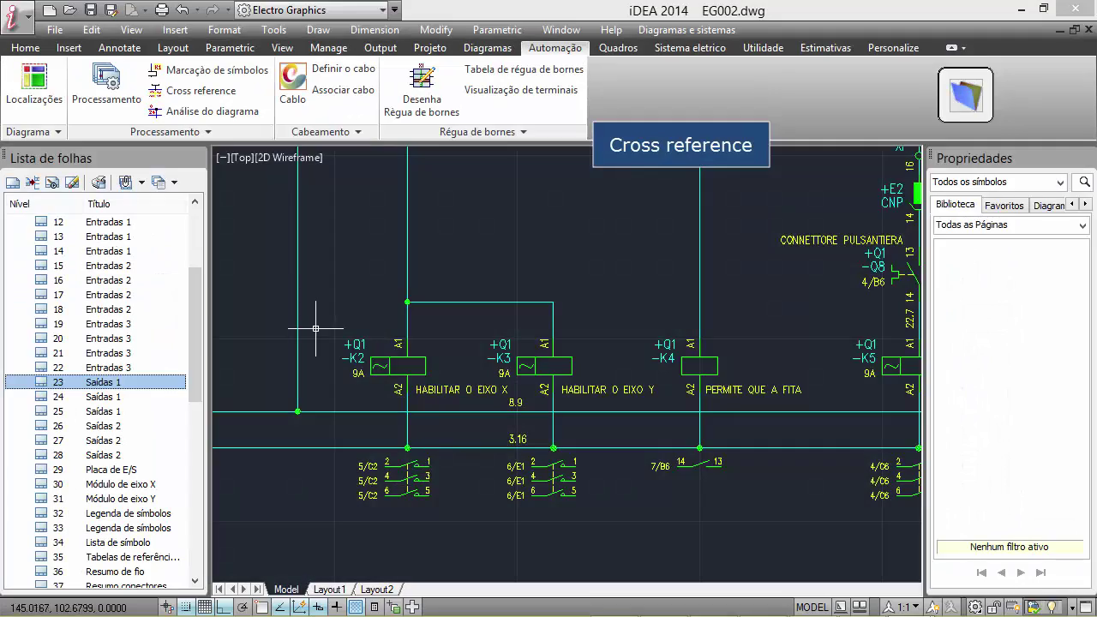
# Step: Run Cross reference globally with the Contatos drawing type, keeping the preceding position and updating the command position
pyautogui.click(195, 90)
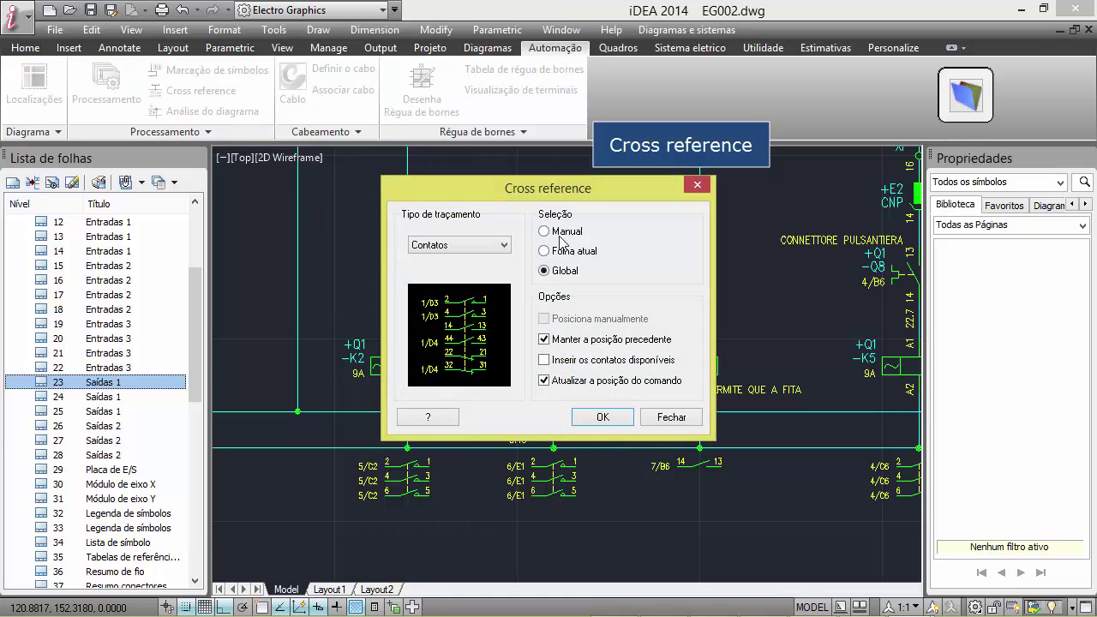
pyautogui.click(504, 246)
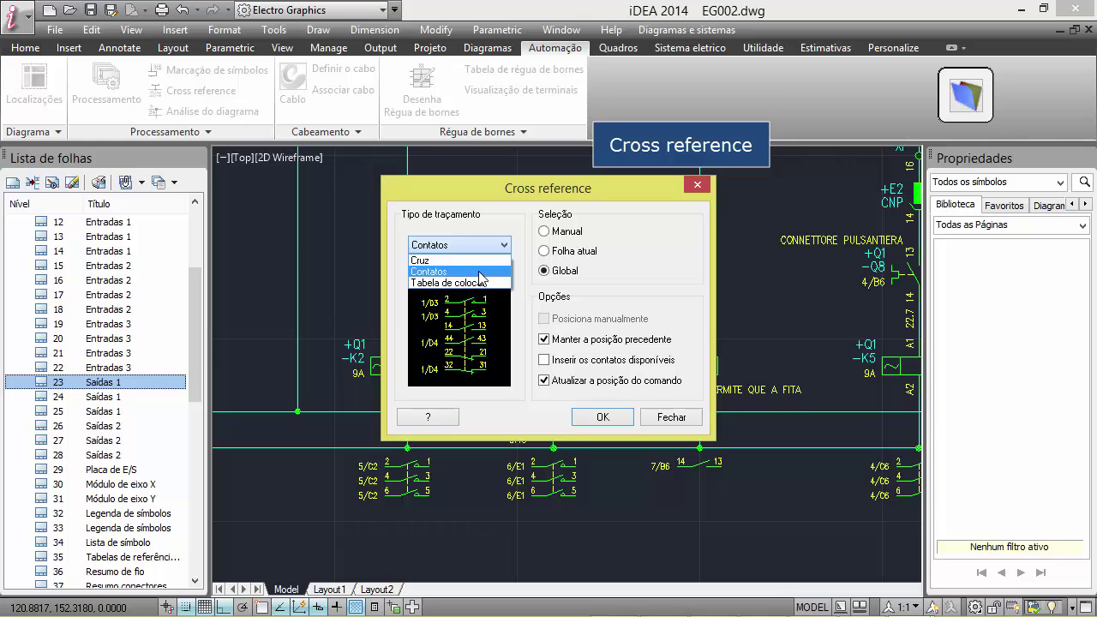
pyautogui.click(482, 271)
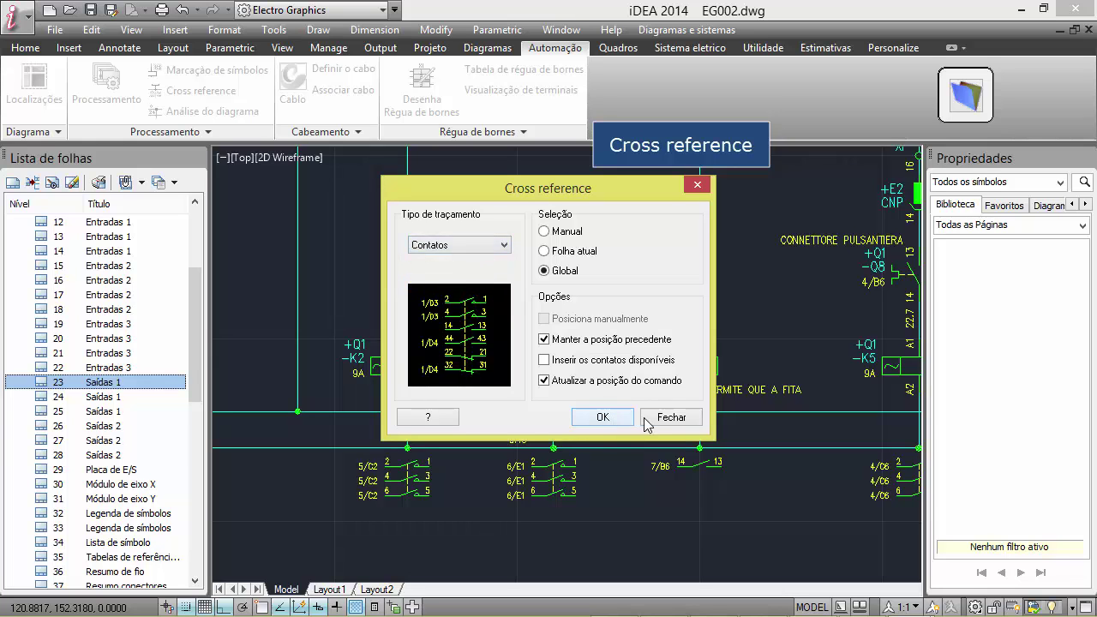
pyautogui.click(603, 418)
# Step: Insert the next free contact of relay -K4 on the vertical wire above -K2, and delete that contact again
pyautogui.click(678, 367)
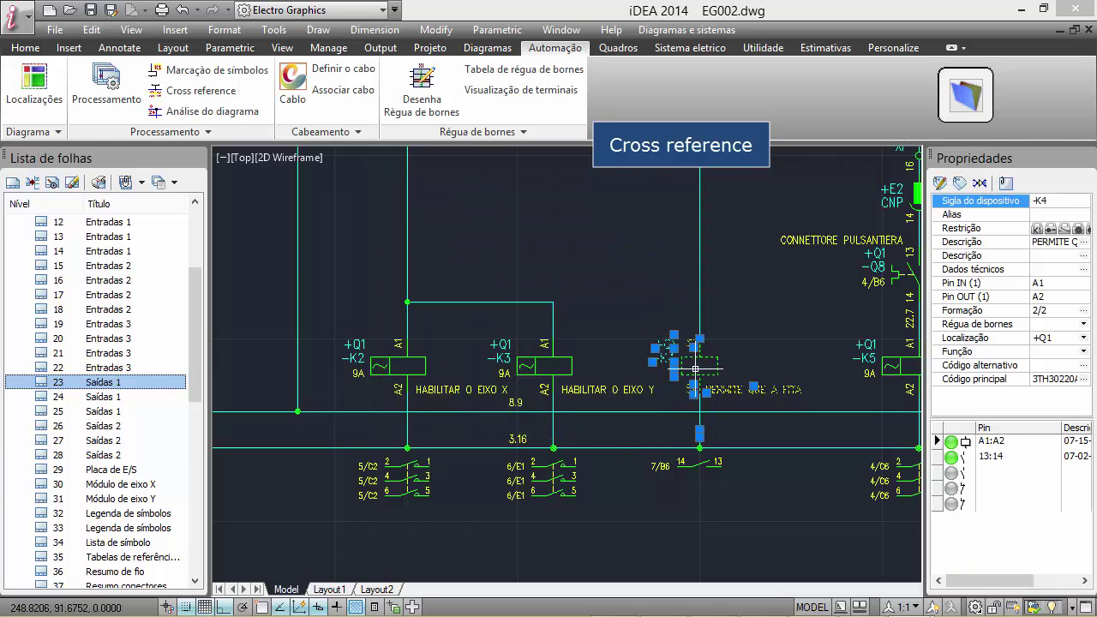
pyautogui.click(952, 476)
pyautogui.doubleClick(386, 225)
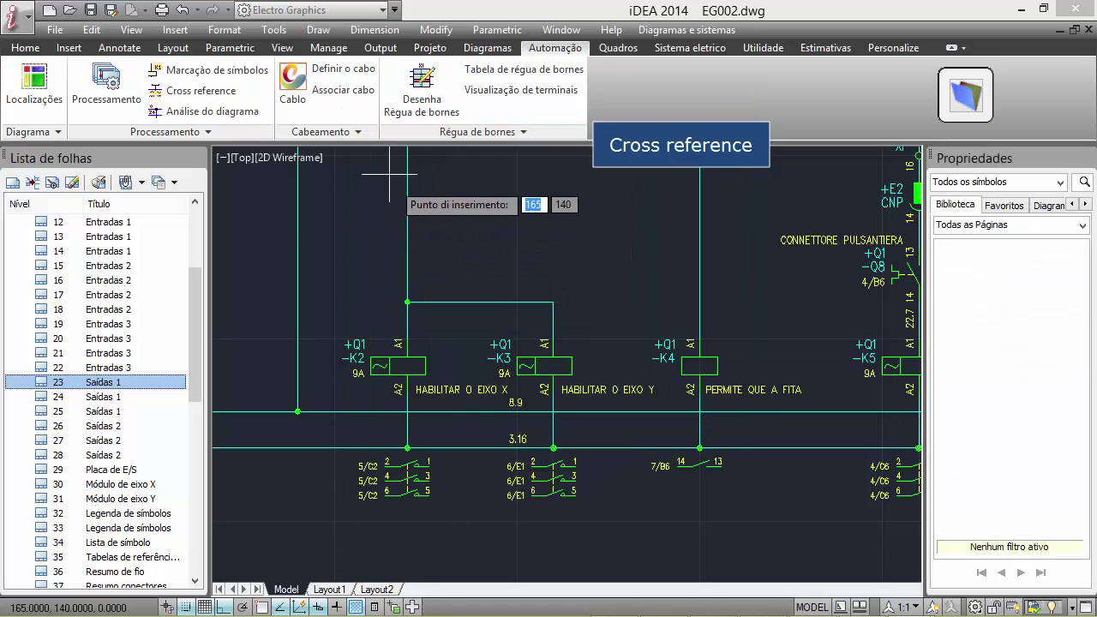
pyautogui.click(390, 174)
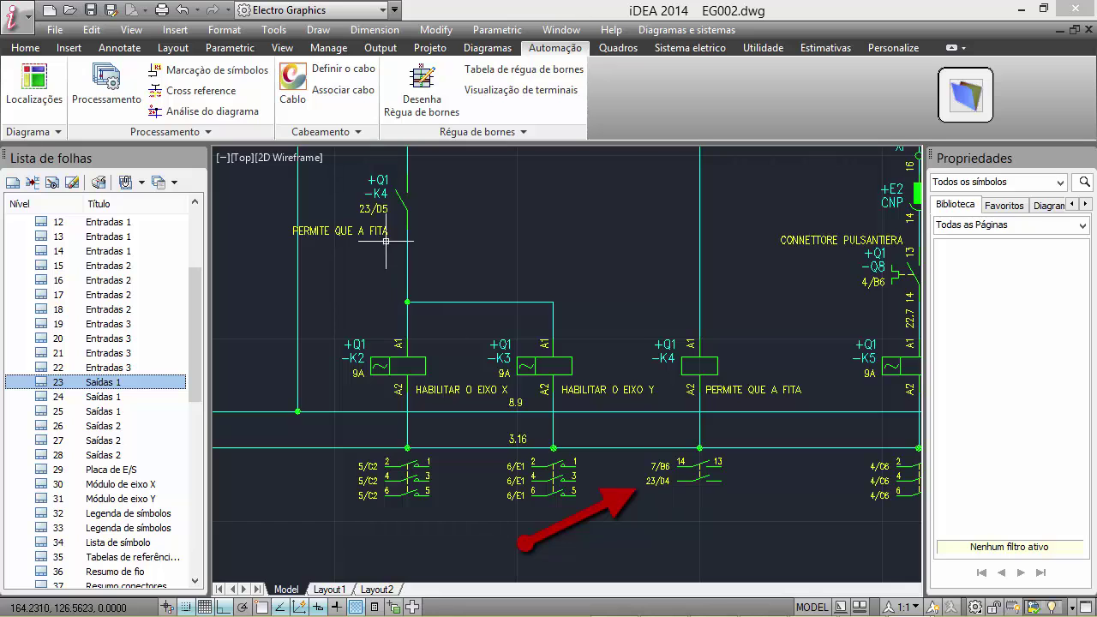
pyautogui.click(386, 238)
pyautogui.press('Delete')
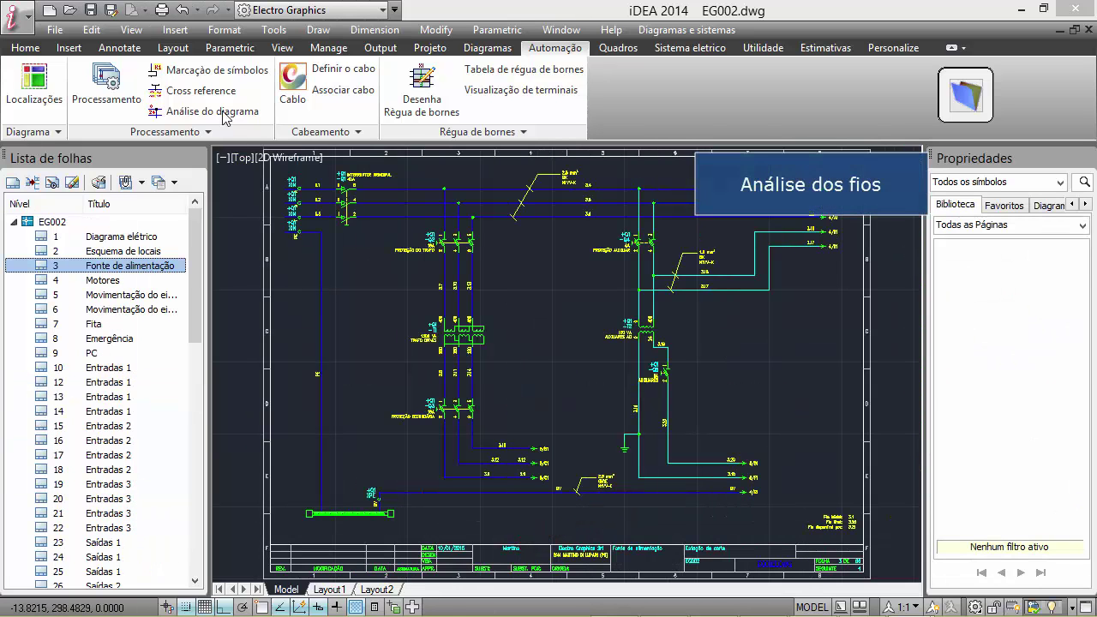
# Step: Run the wire and terminal strip analysis with wire numbering on the whole diagram, and locate the L2 wire return warning
pyautogui.click(223, 114)
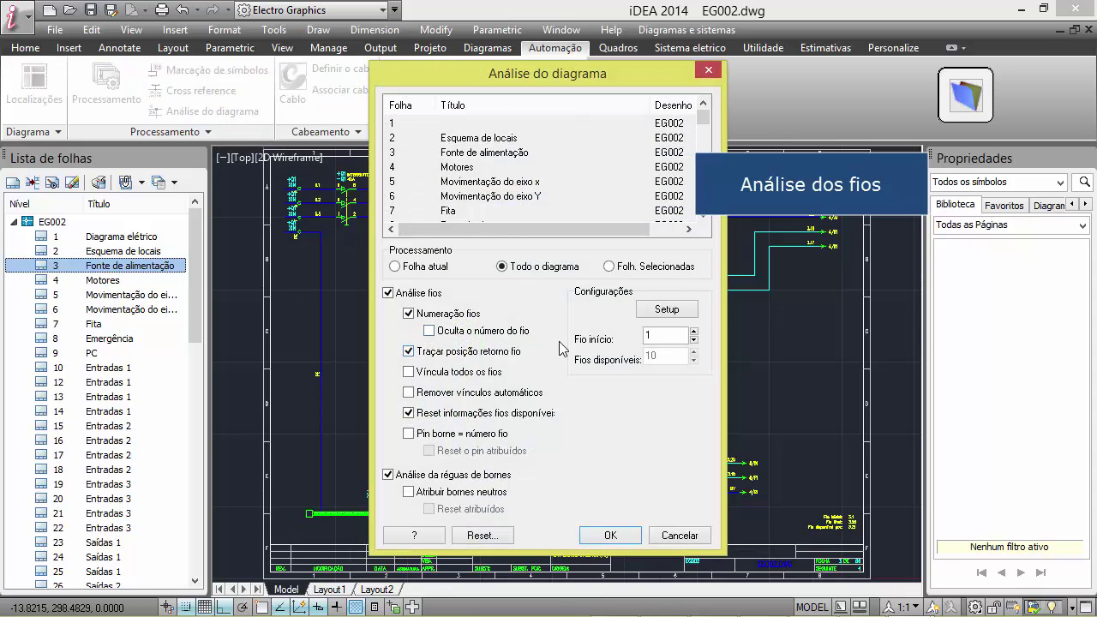
pyautogui.click(617, 268)
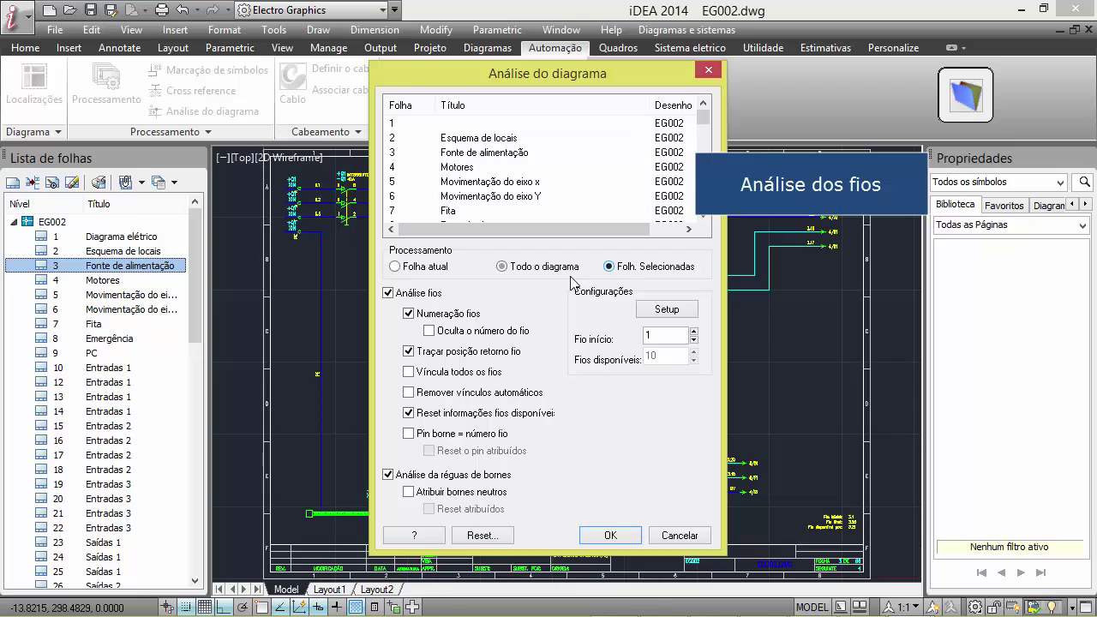
pyautogui.click(543, 268)
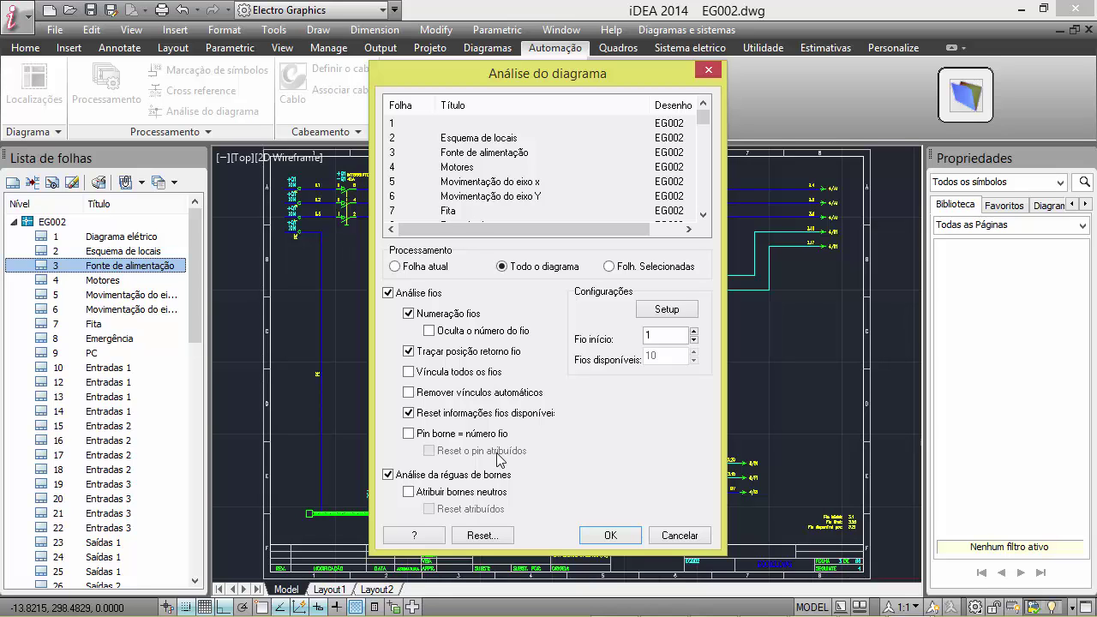
pyautogui.click(627, 540)
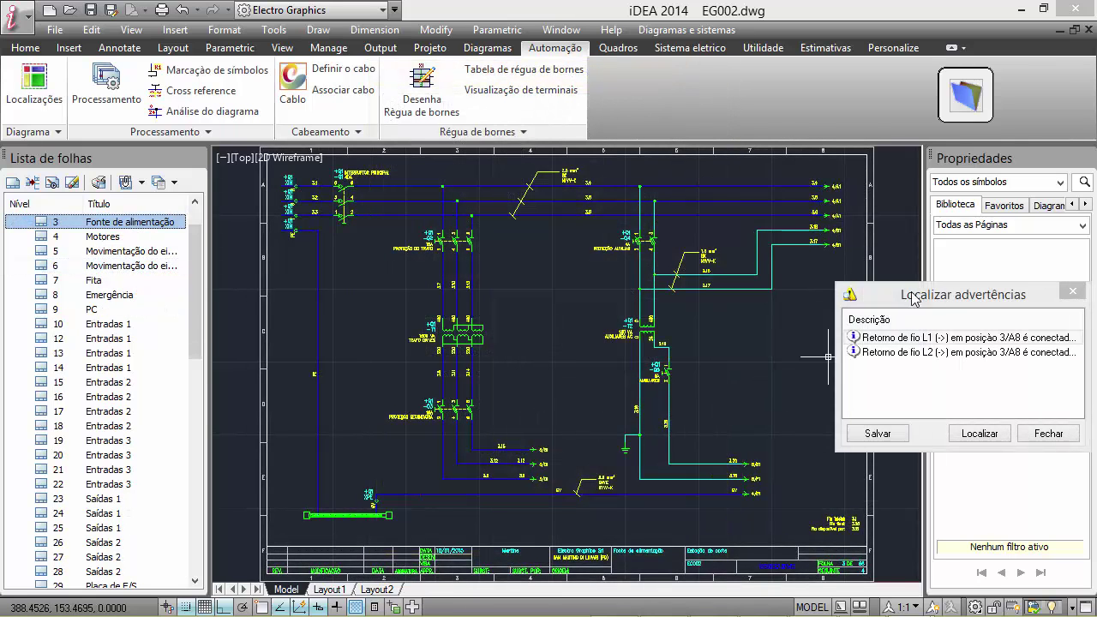
pyautogui.doubleClick(946, 355)
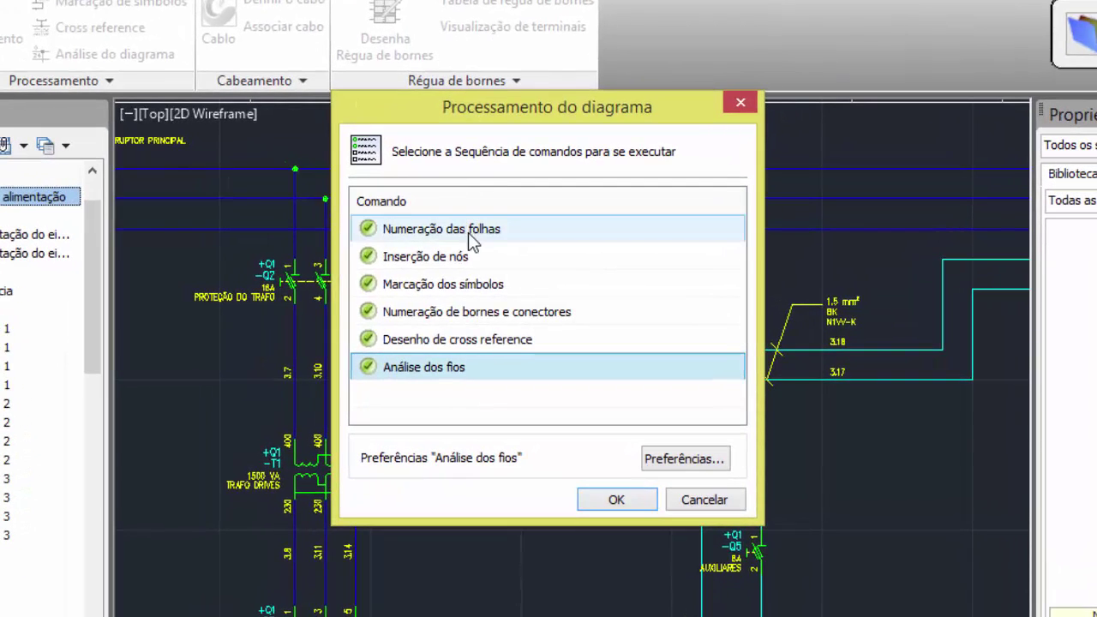
# Step: Run the diagram processing with all six commands, from sheet numbering to wire analysis
pyautogui.click(637, 506)
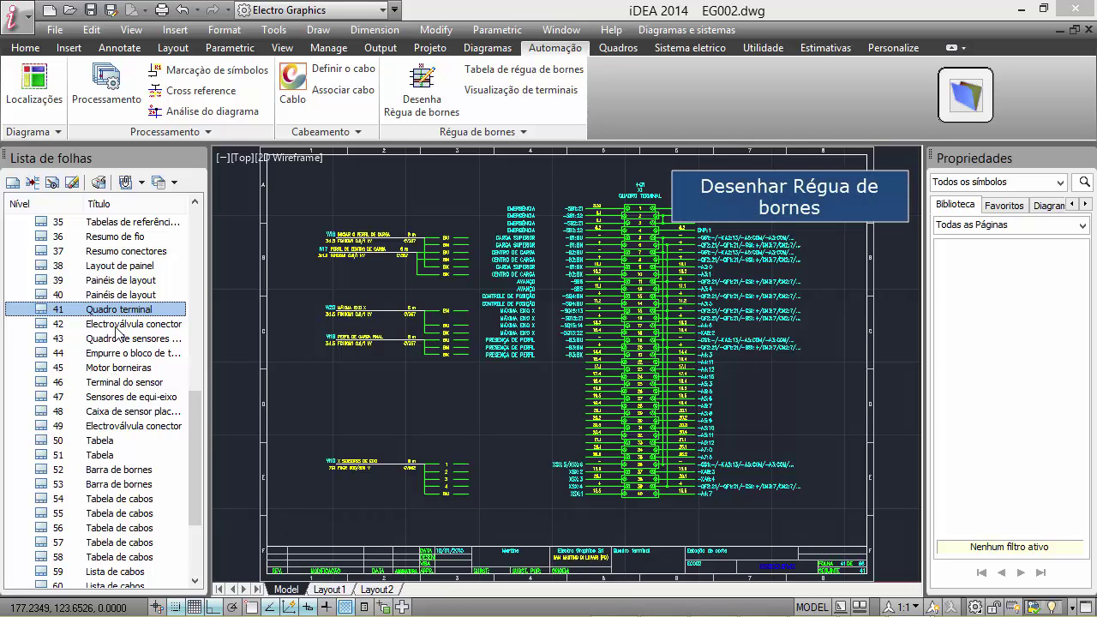
# Step: Examine the terminal strip drawings from sheet 42, the terminal strip table on sheet 50 and the cable tables on sheets 55 and 56
pyautogui.press('Down')
pyautogui.press('Down')
pyautogui.press('Down')
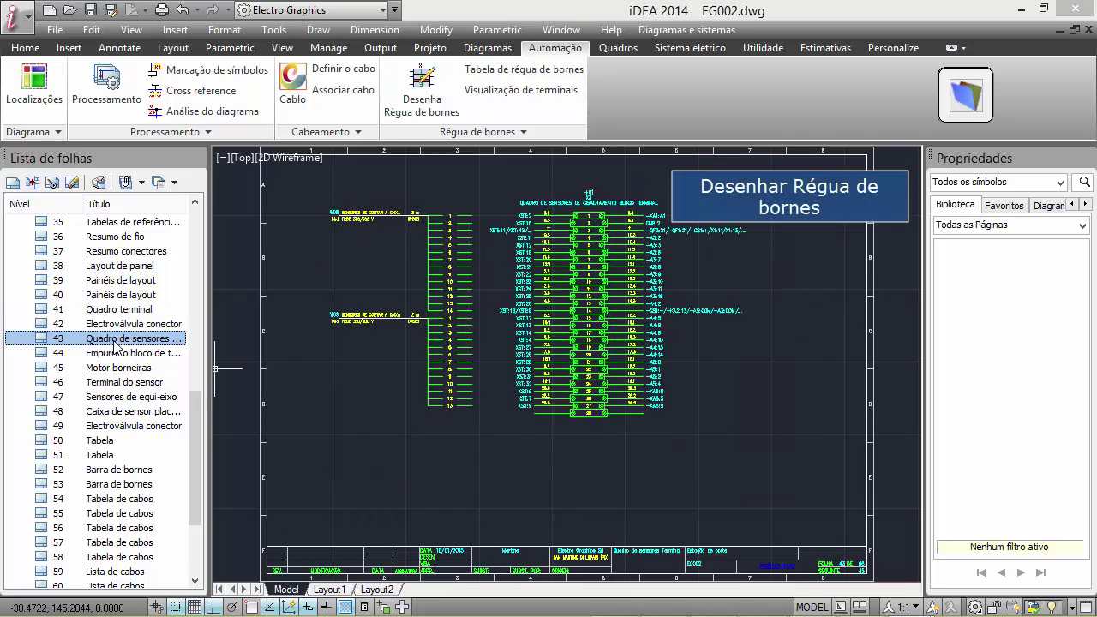
pyautogui.click(103, 441)
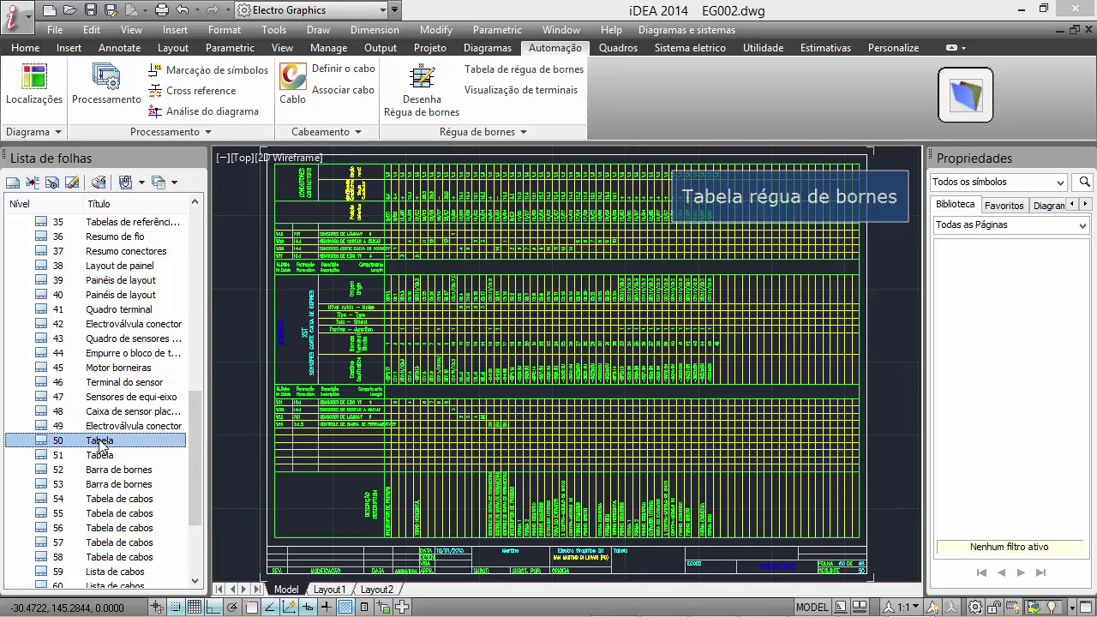
pyautogui.scroll(-1, 204, 454)
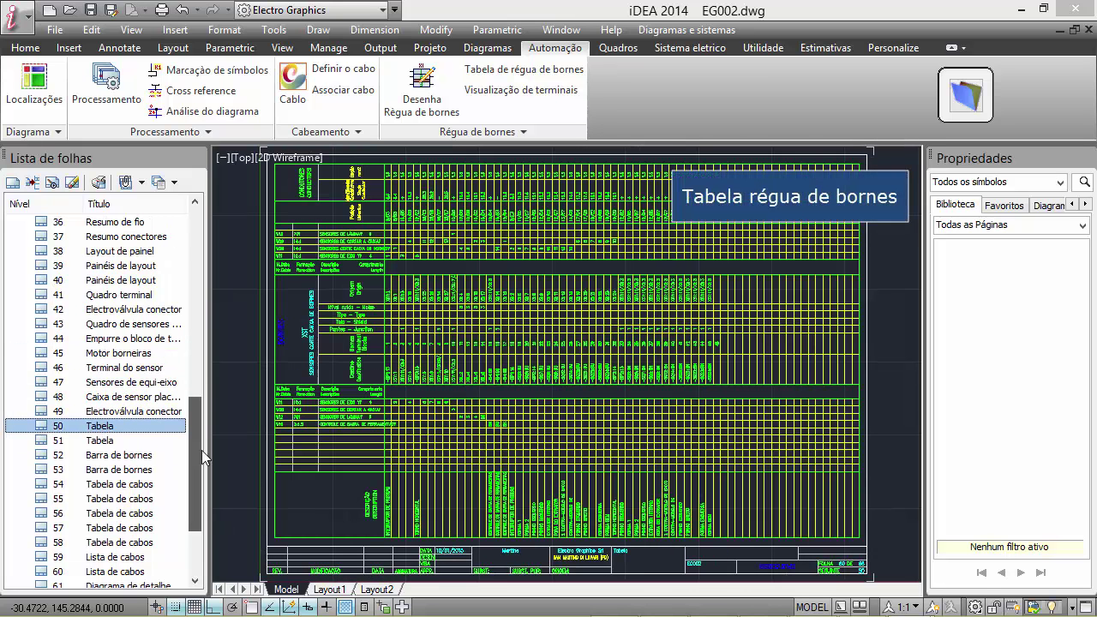
pyautogui.scroll(-3, 204, 457)
pyautogui.click(150, 457)
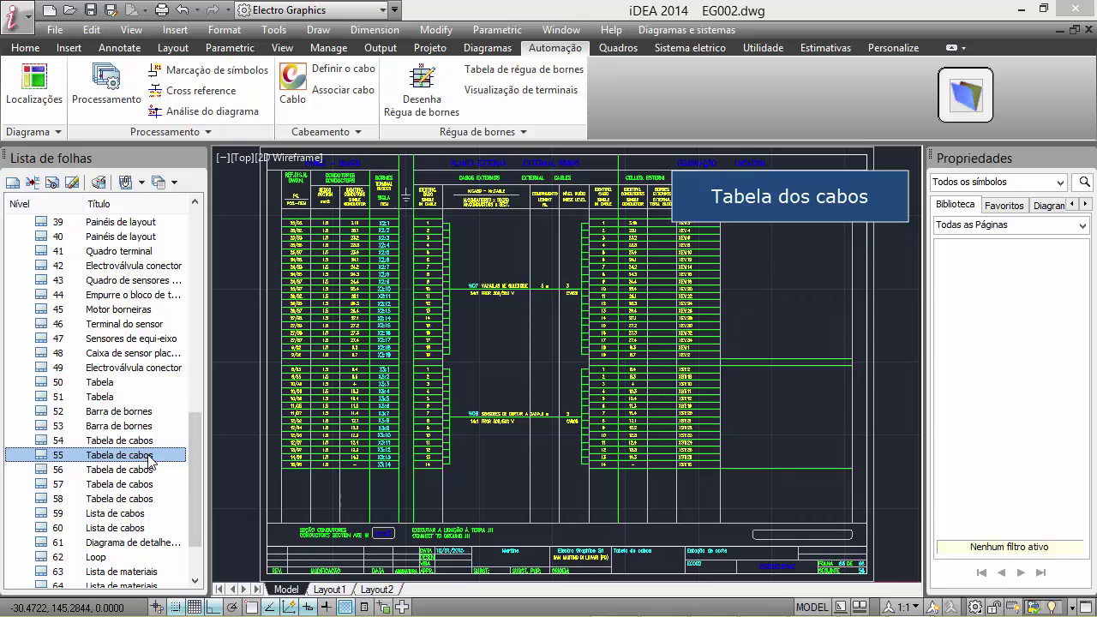
pyautogui.click(135, 472)
pyautogui.click(109, 562)
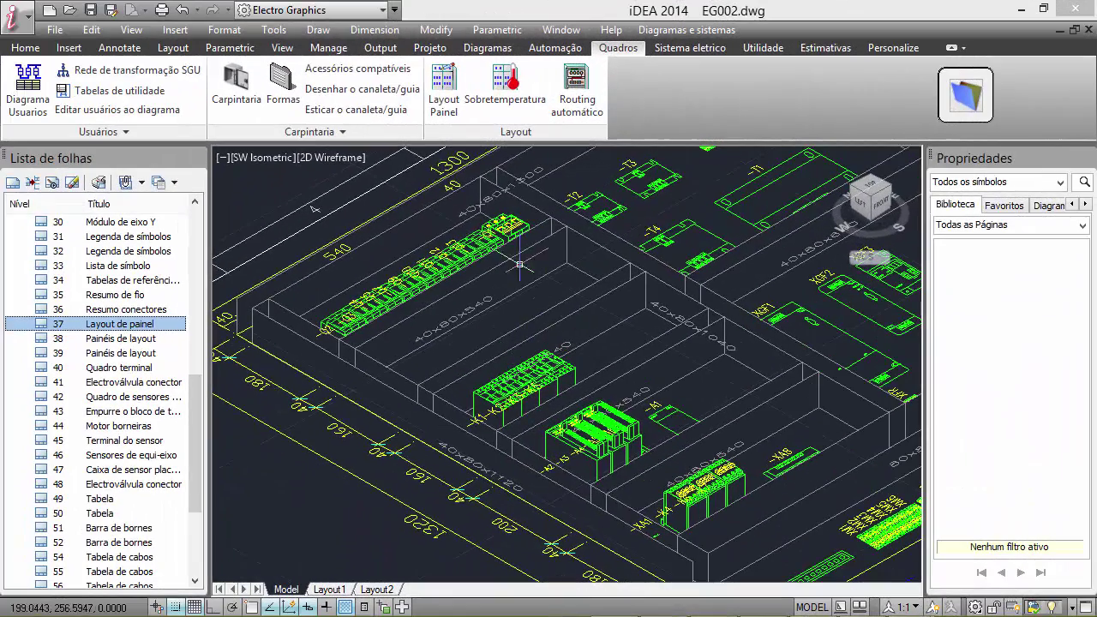
# Step: Review the article data and associated shape of contactor -K1 from location +Q1 in the panel layout
pyautogui.click(444, 102)
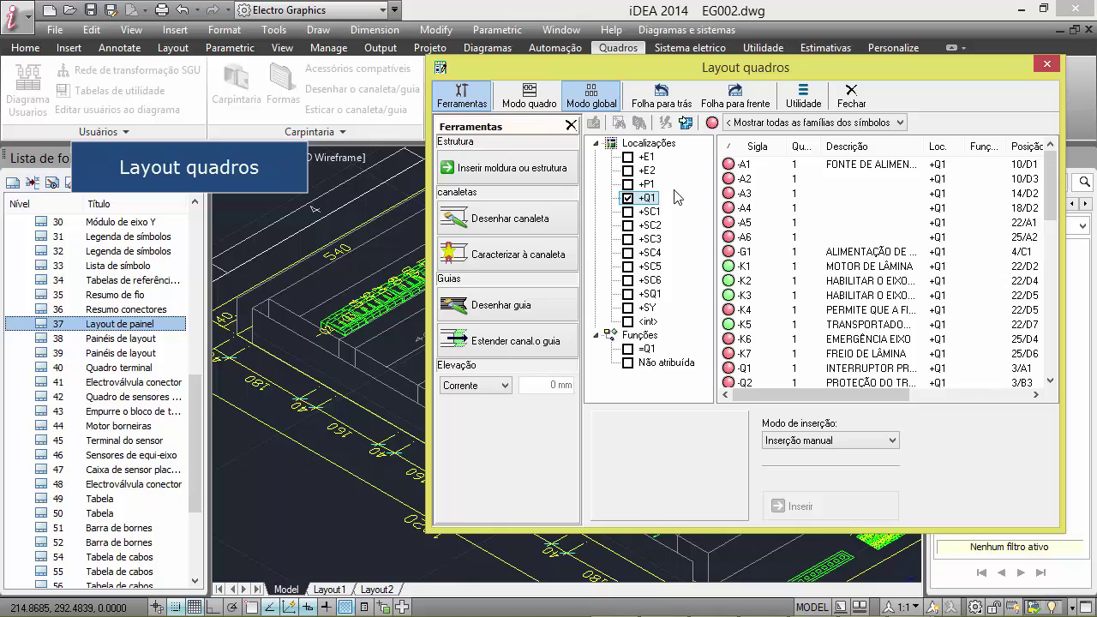
pyautogui.click(755, 269)
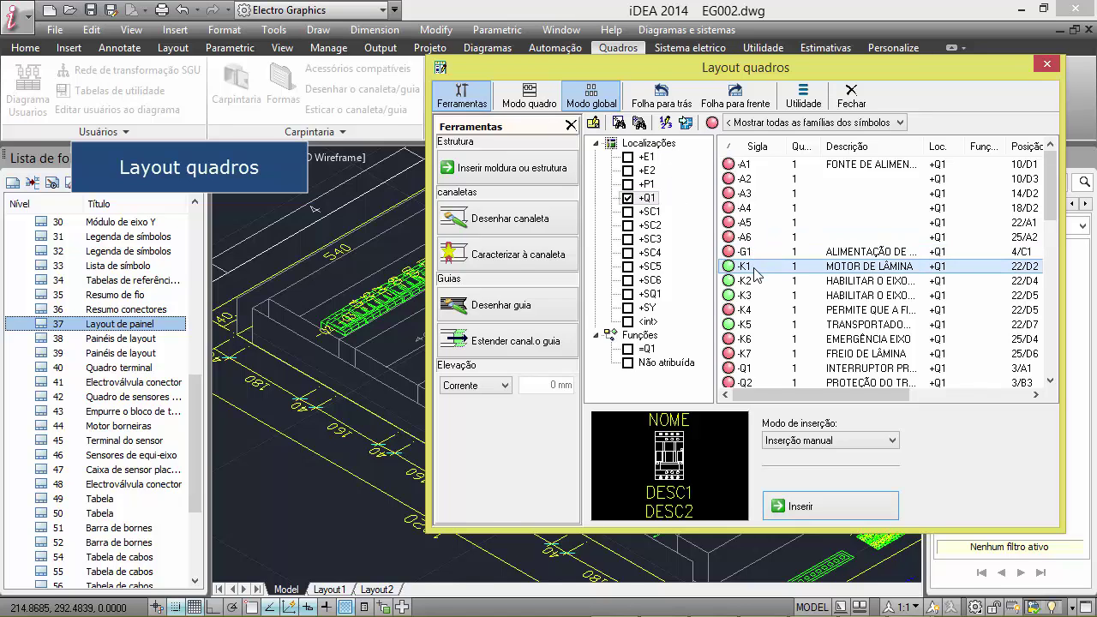
pyautogui.rightClick(767, 267)
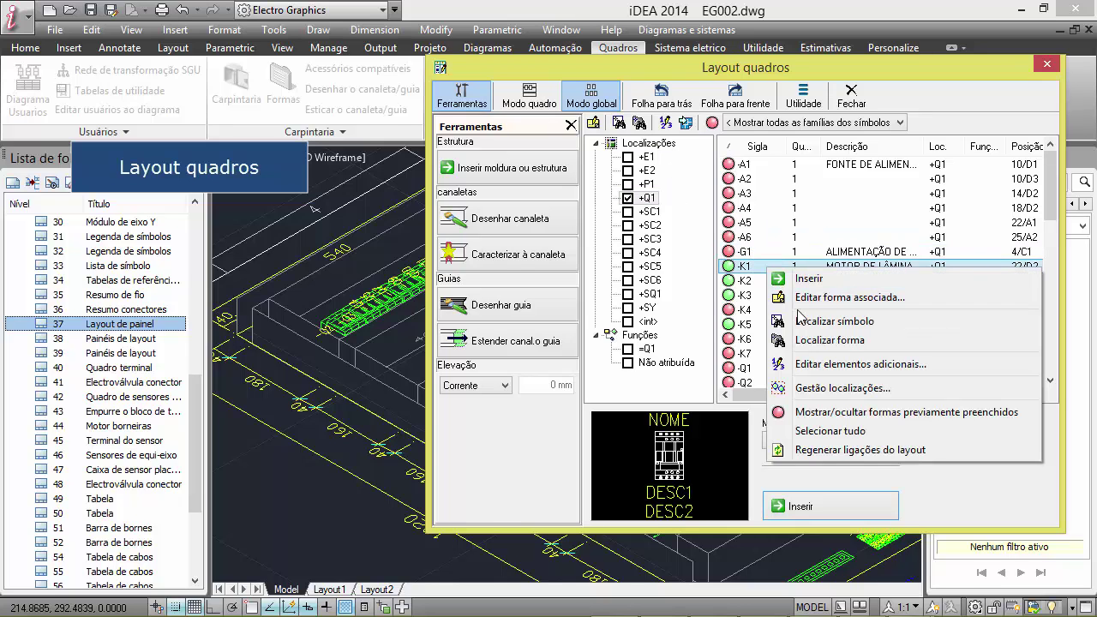
pyautogui.click(817, 300)
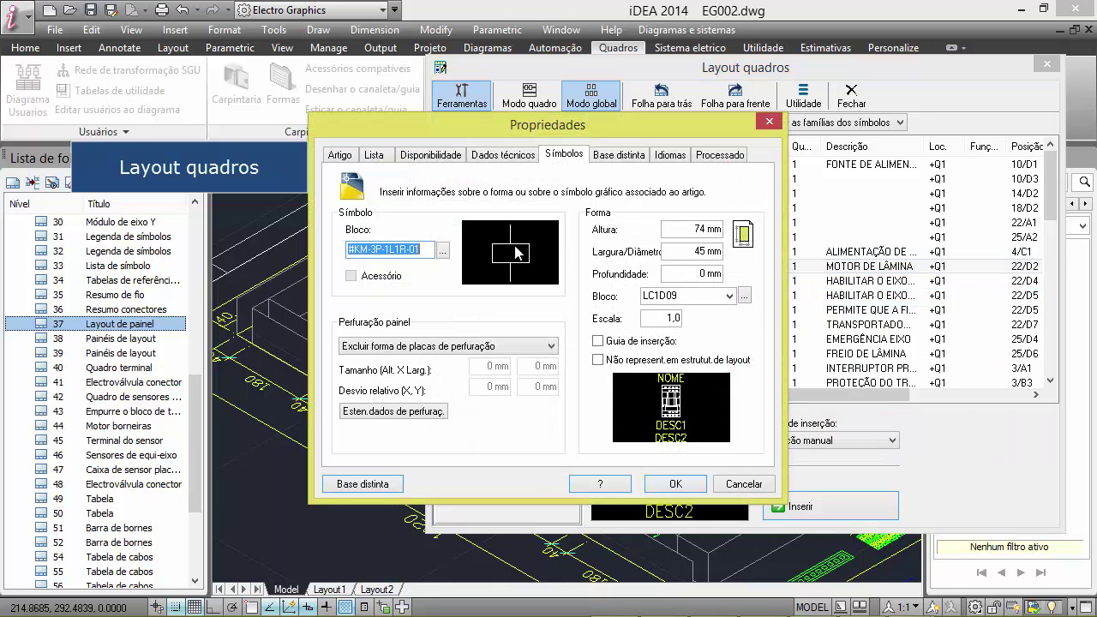
pyautogui.click(341, 155)
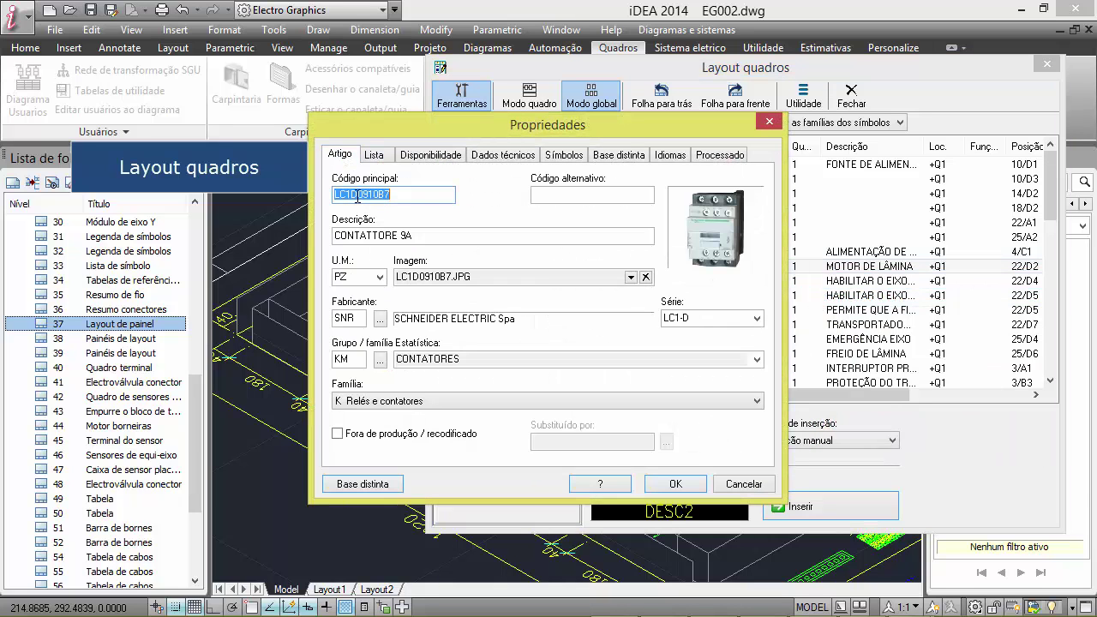
pyautogui.click(563, 155)
pyautogui.click(675, 485)
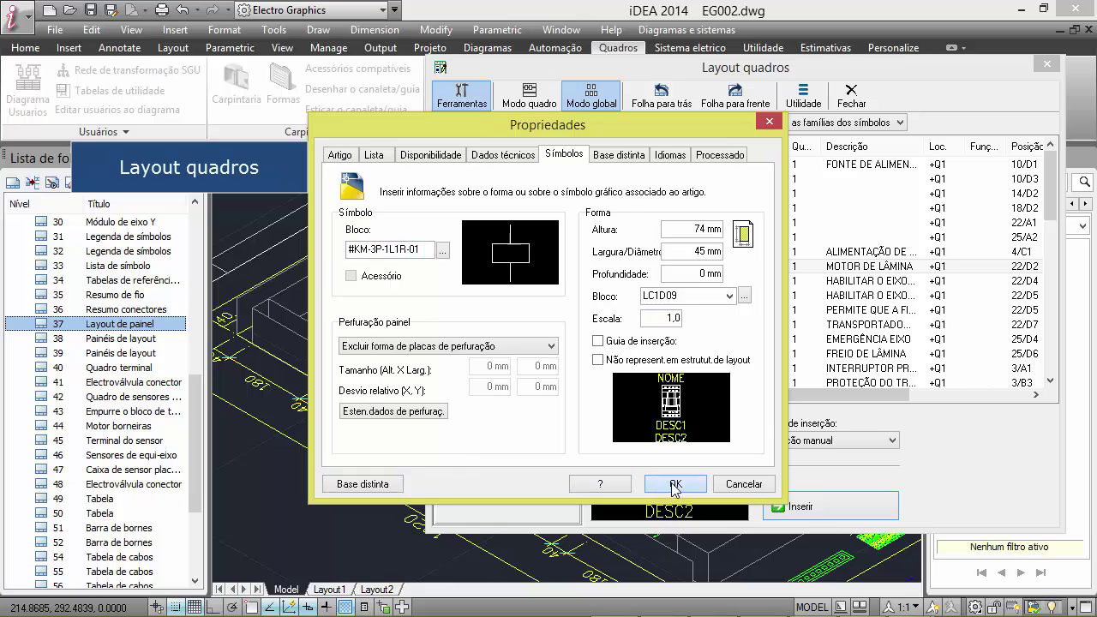
# Step: Insert the -K1 contactor shape with Inserção manual at the end of the contactor row in the panel, at about 180, 225
pyautogui.click(796, 441)
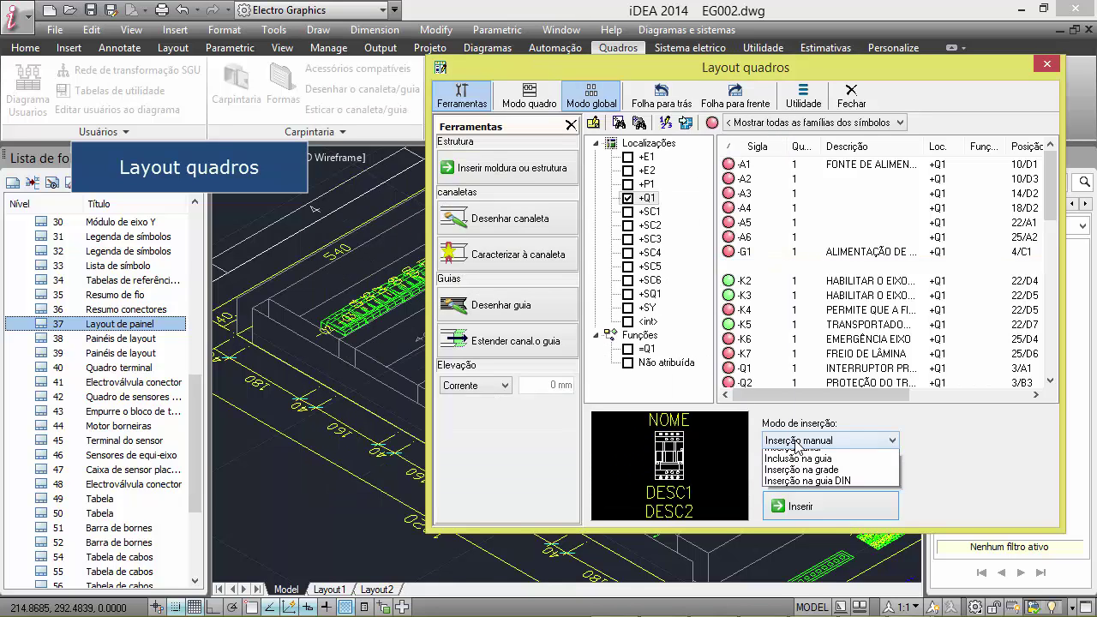
pyautogui.click(800, 456)
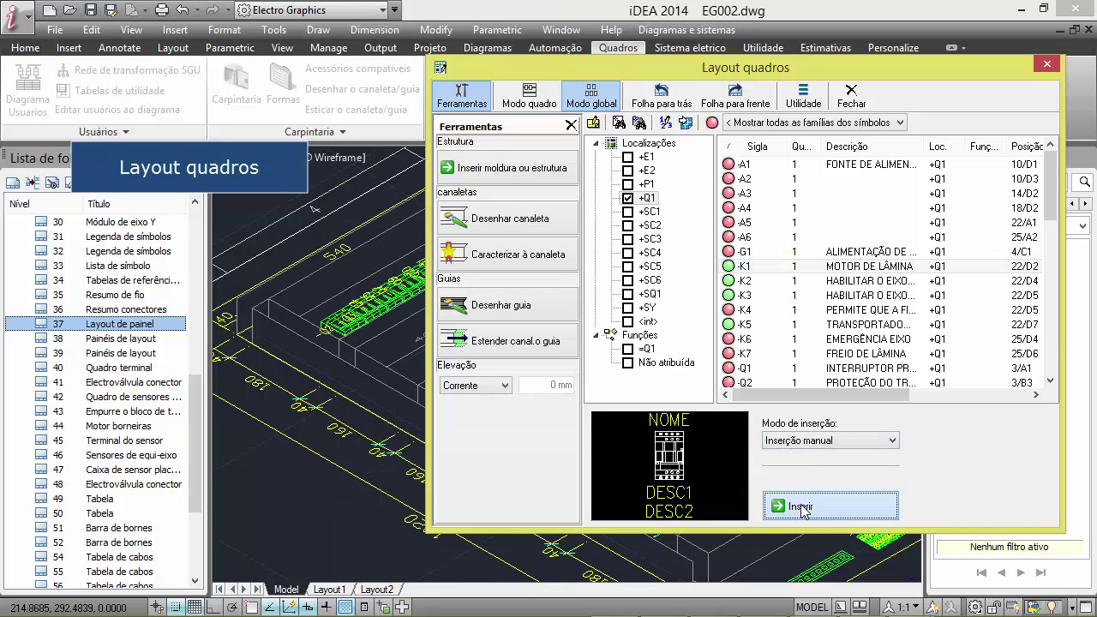
pyautogui.click(831, 506)
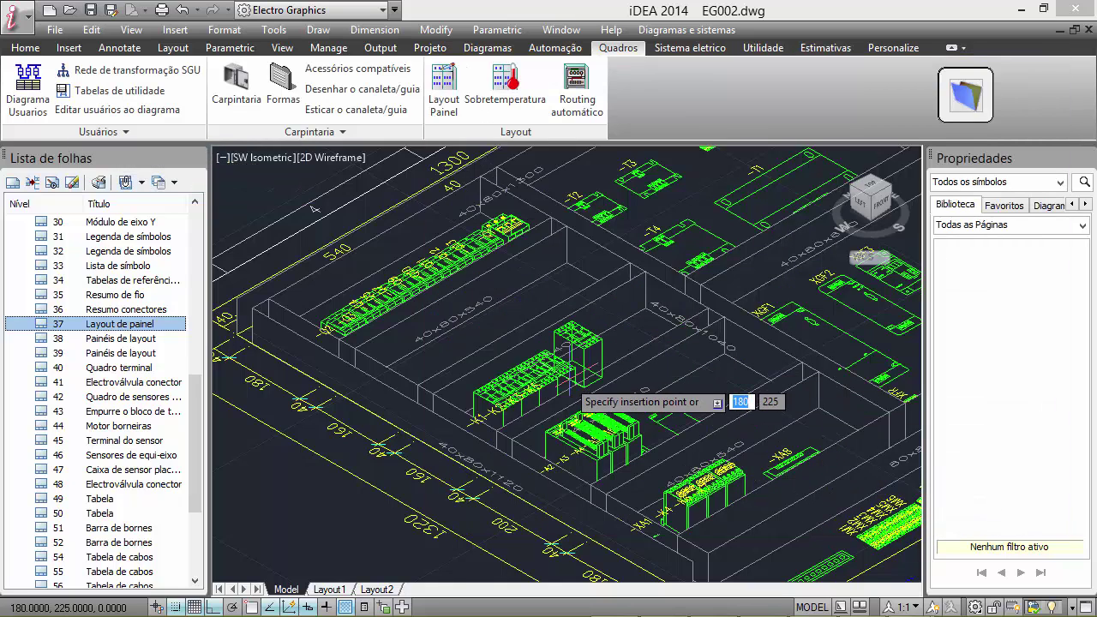
pyautogui.click(600, 373)
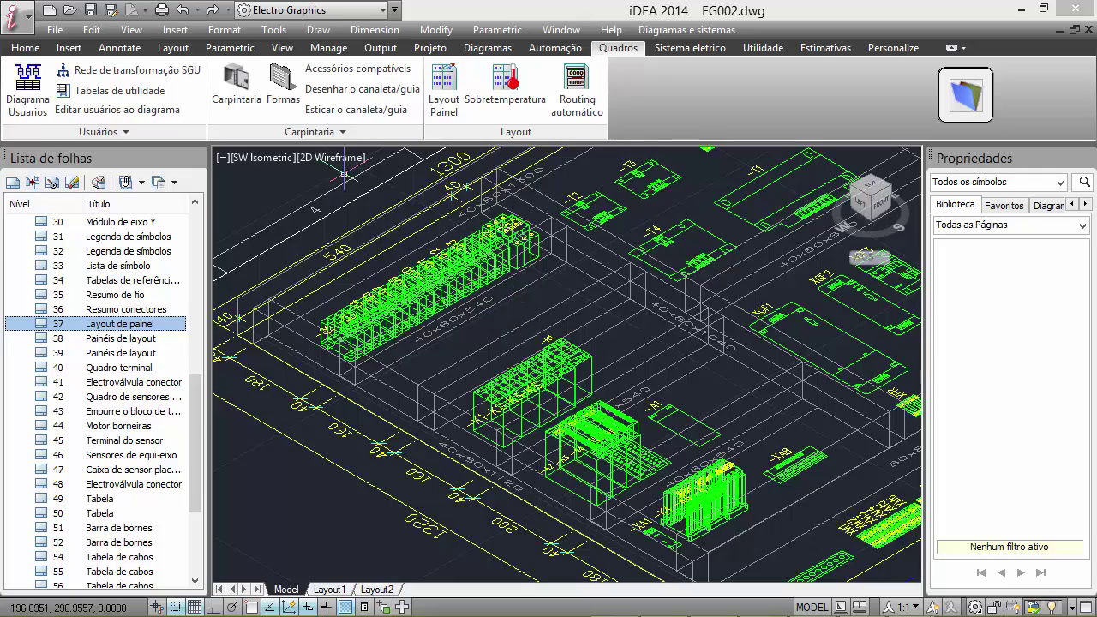
# Step: Change the visual style of the SW isometric view of the panel layout
pyautogui.click(346, 159)
pyautogui.click(387, 258)
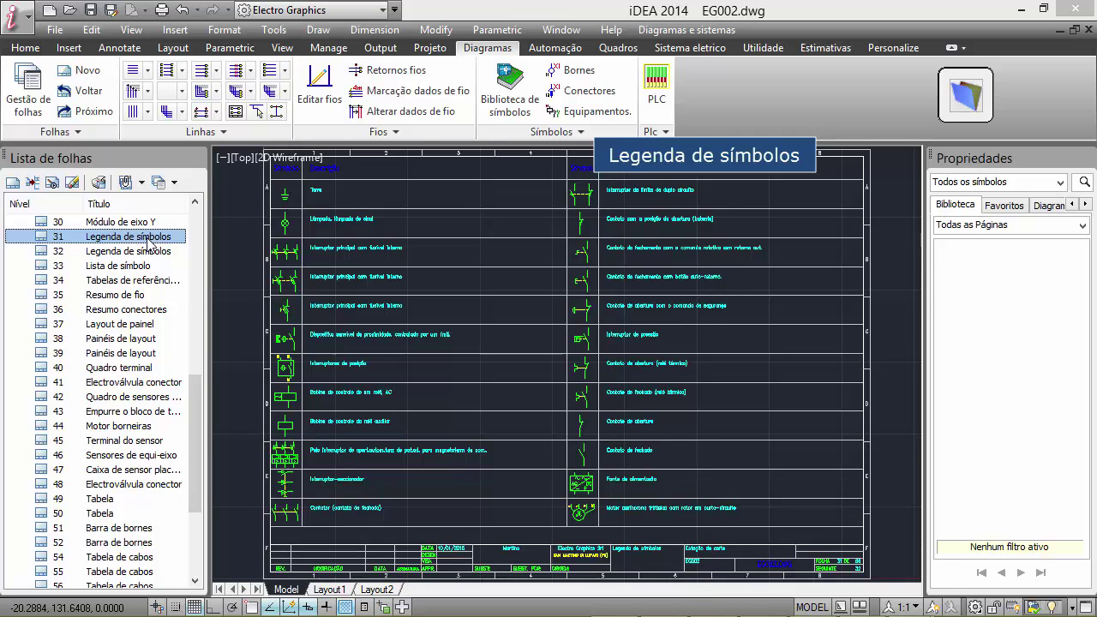
# Step: Examine the symbol legend on sheet 32, the materials list on sheet 63 and the test structure on sheet 66
pyautogui.doubleClick(147, 249)
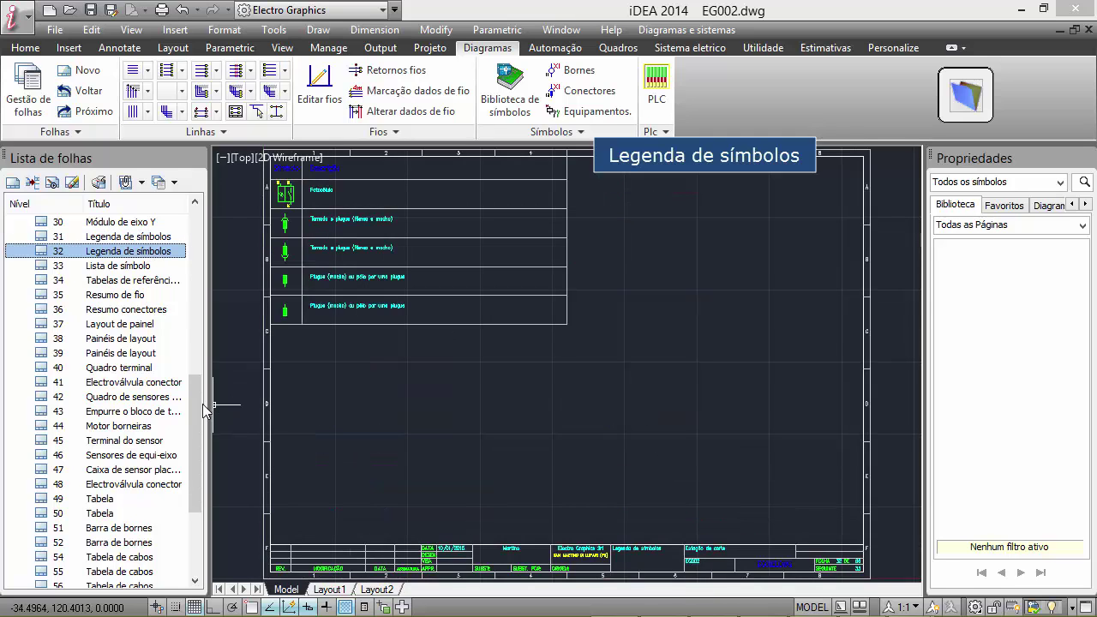
pyautogui.moveTo(202, 403); pyautogui.dragTo(200, 473)
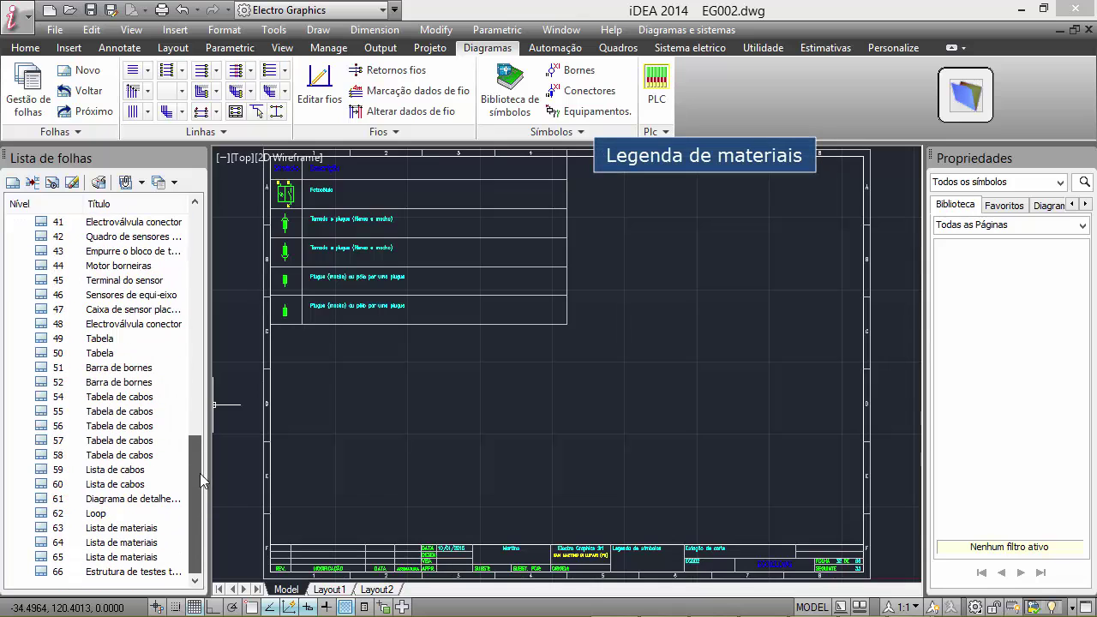
pyautogui.doubleClick(134, 532)
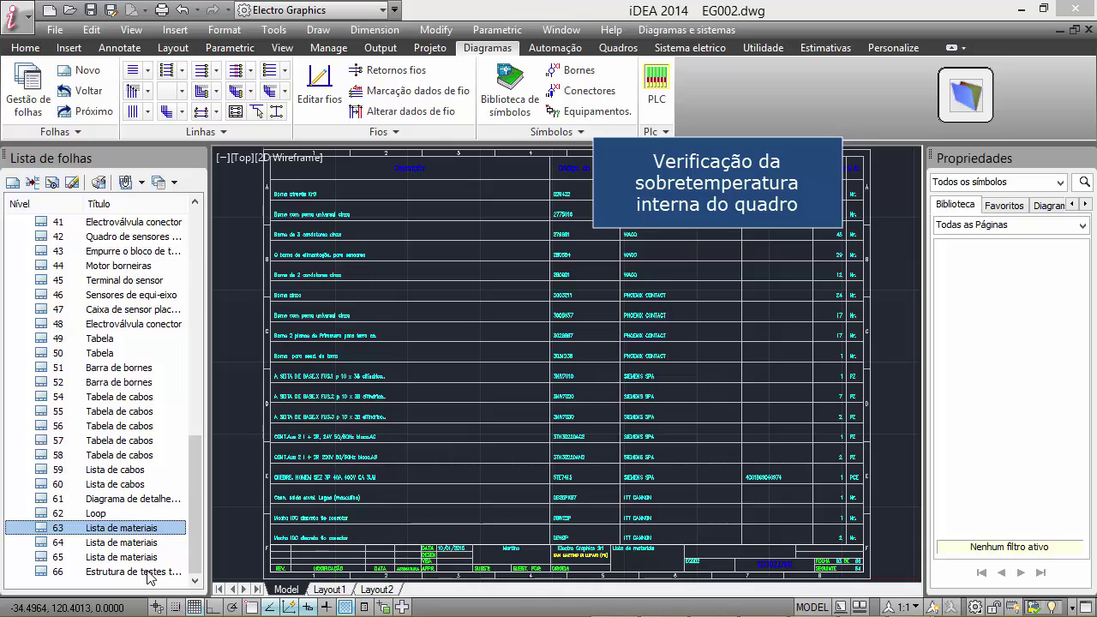
pyautogui.doubleClick(147, 572)
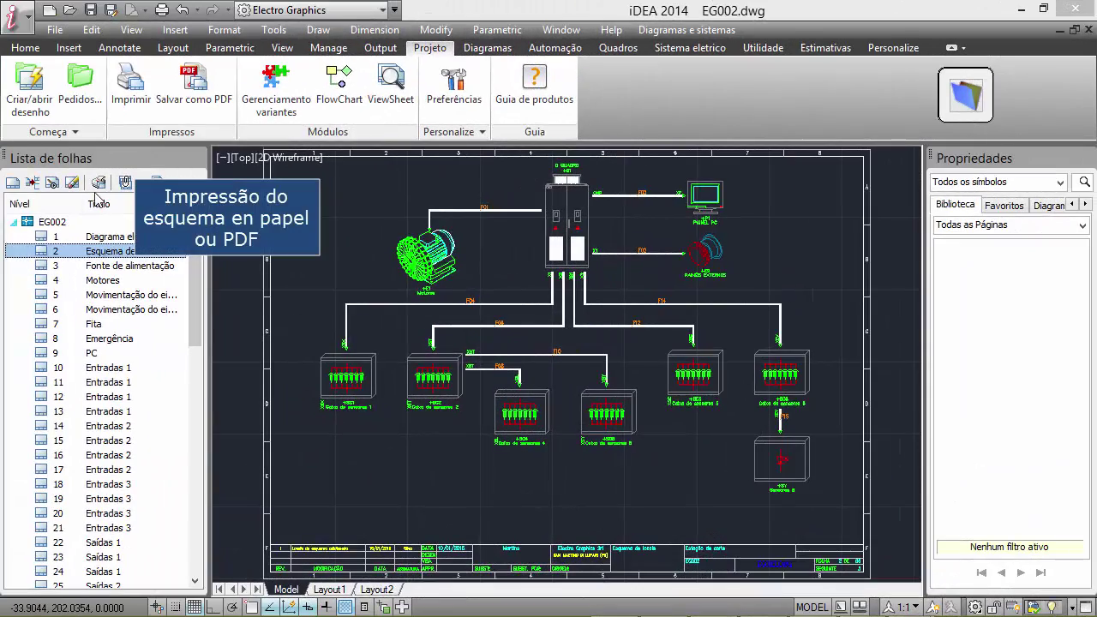
# Step: Review the sheet print options without printing, and save all sheets as EG002.pdf in ISO full bleed A4 with monochrome.ctb and cross references
pyautogui.click(99, 183)
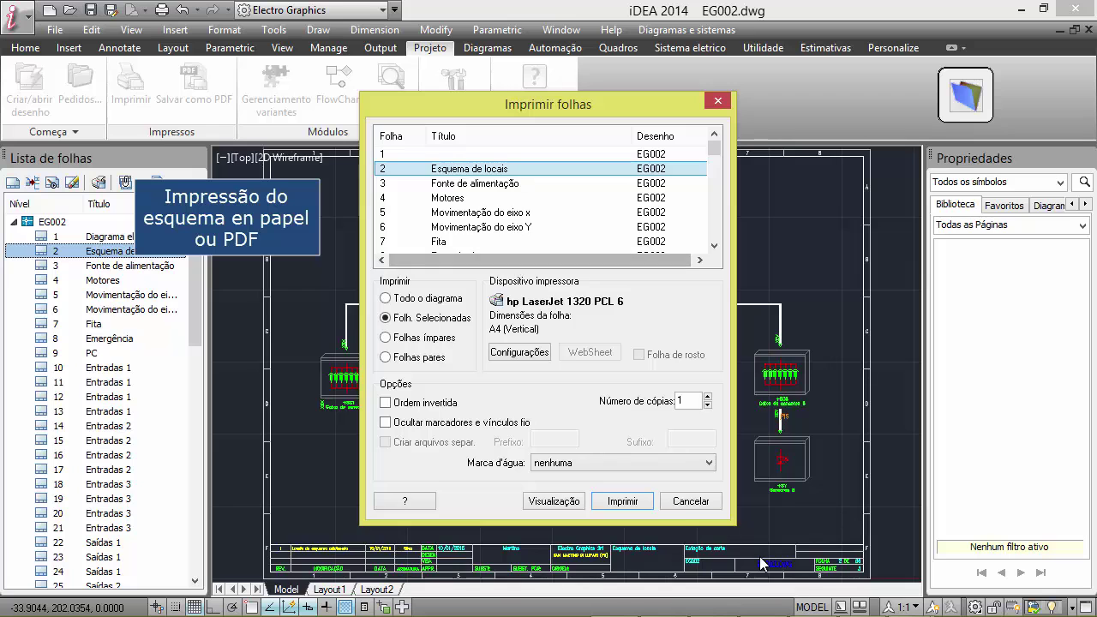
pyautogui.click(691, 501)
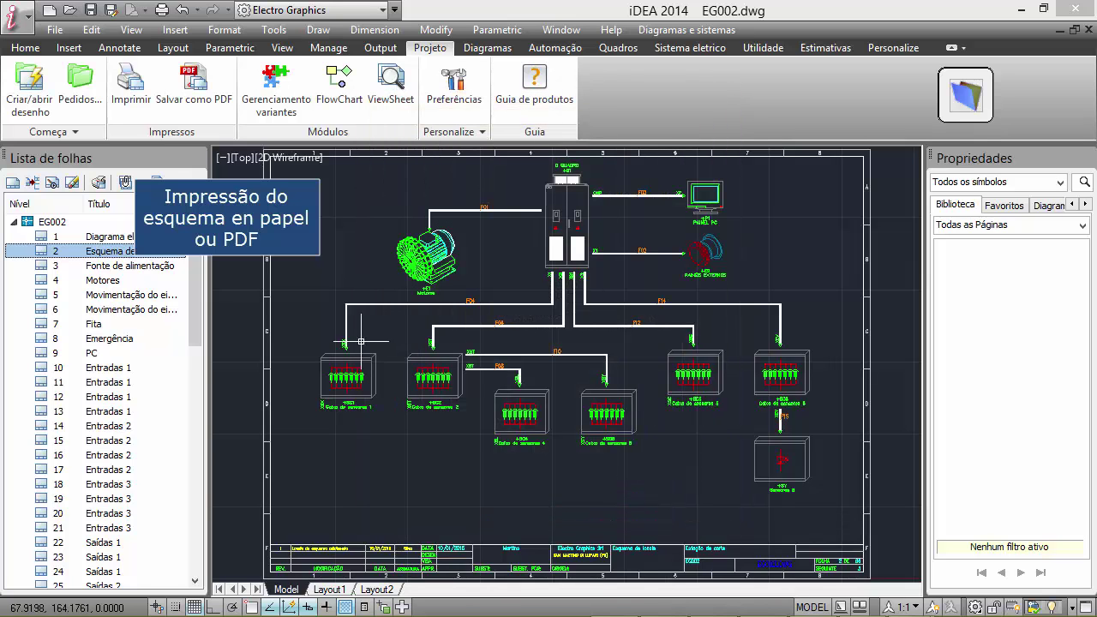
pyautogui.click(195, 84)
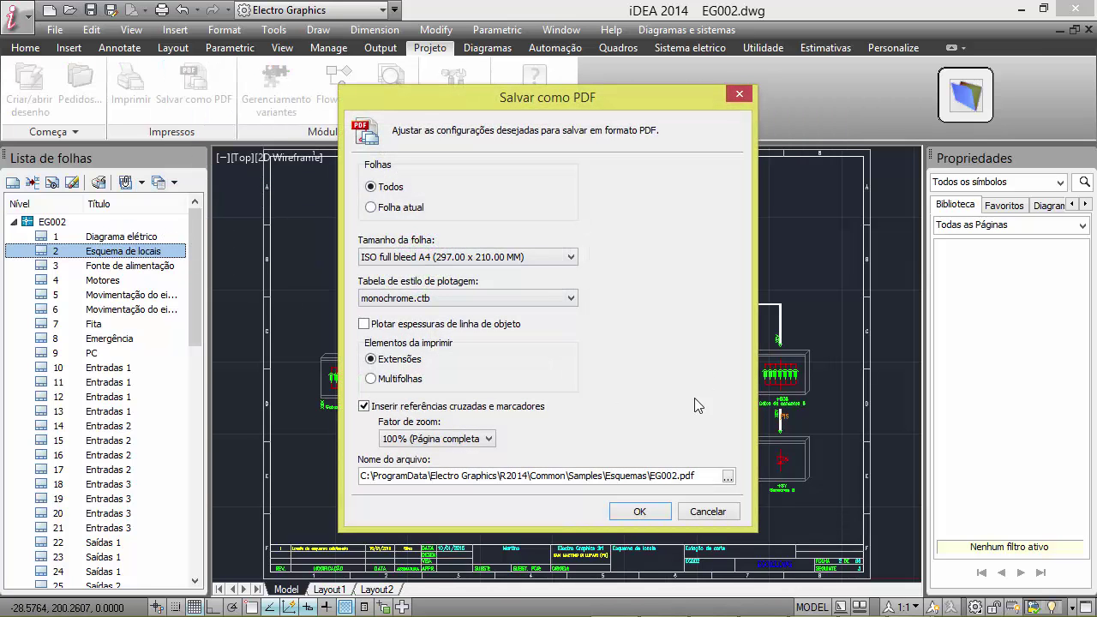
pyautogui.click(642, 512)
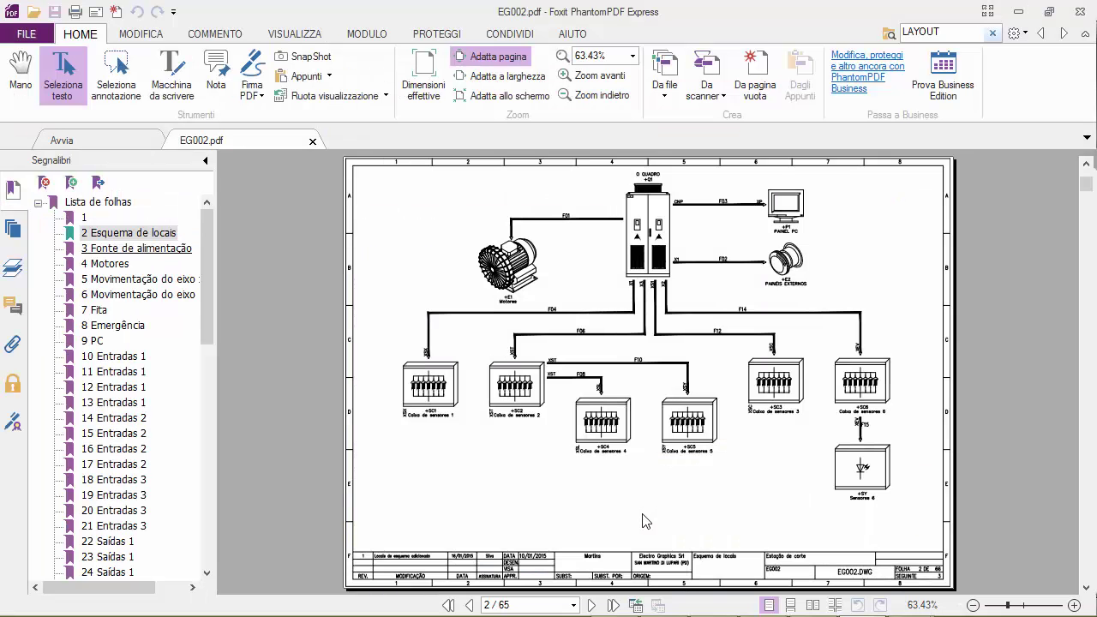
# Step: Browse the exported EG002.pdf in Foxit PhantomPDF through the bookmarks for Fonte de alimentação, Motores and Movimentação do eixo x
pyautogui.click(109, 251)
pyautogui.click(111, 264)
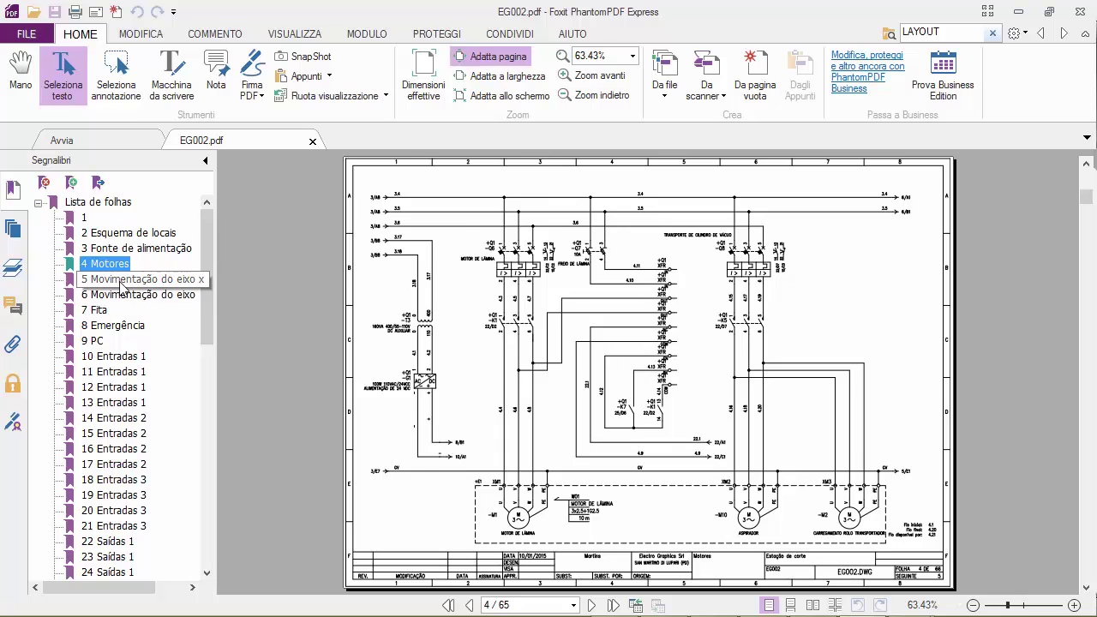
pyautogui.click(123, 282)
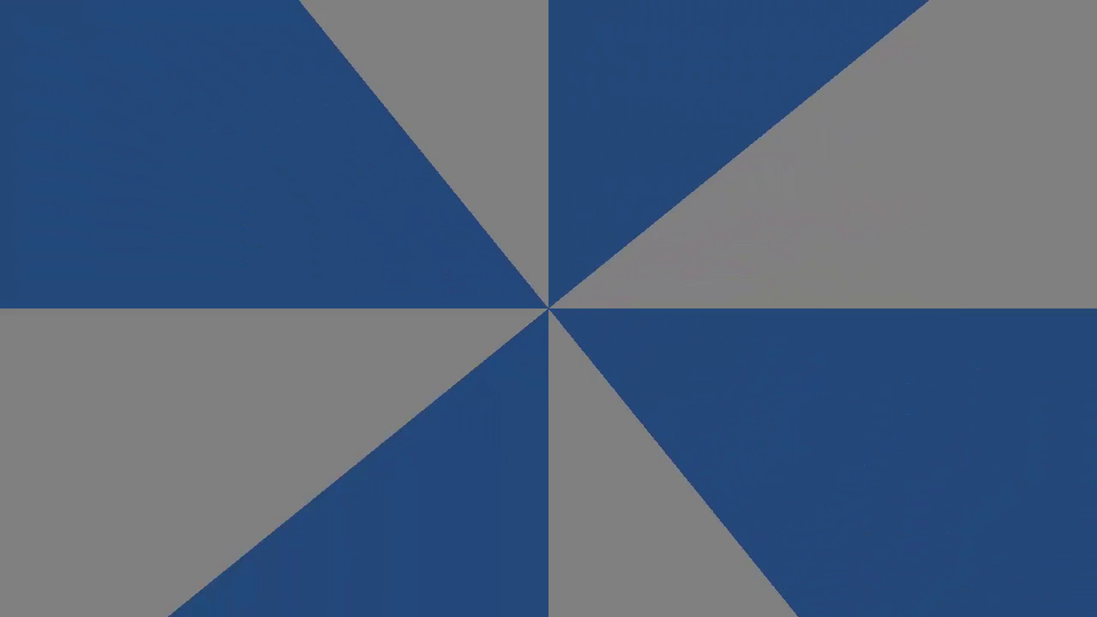